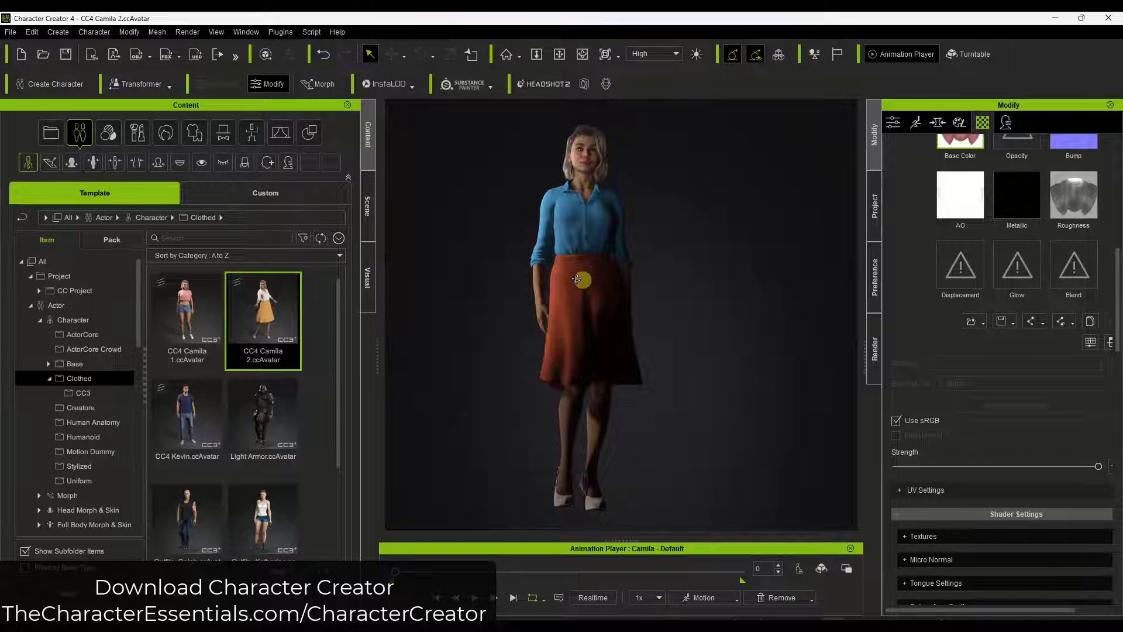
right_drag(578, 280, 626, 251)
scroll(609, 243, up, 2)
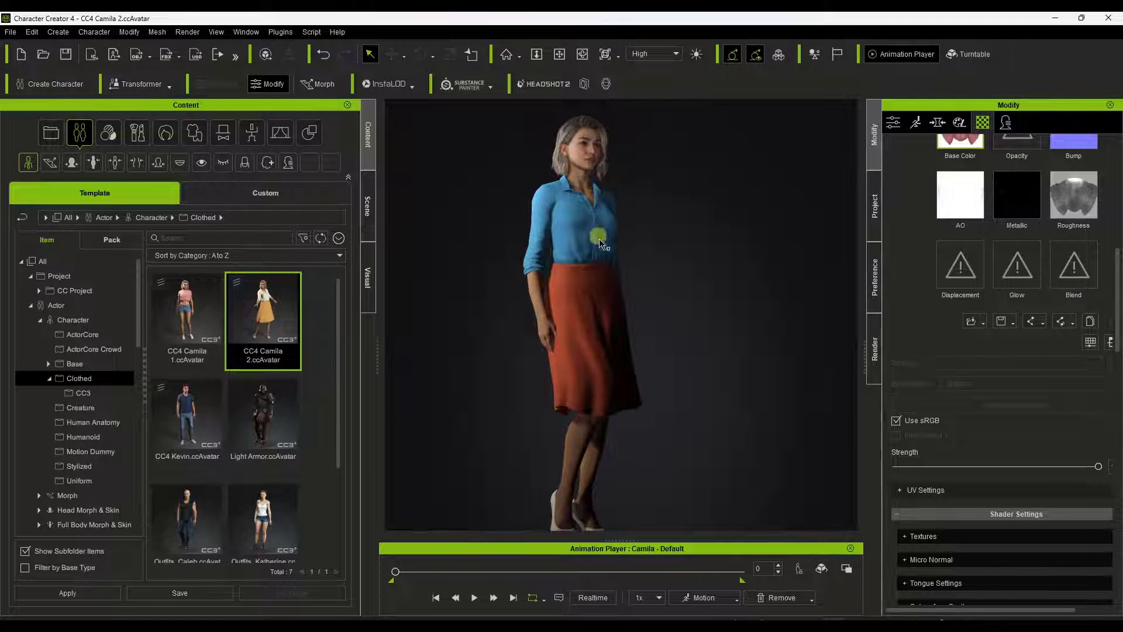
scroll(607, 349, down, 3)
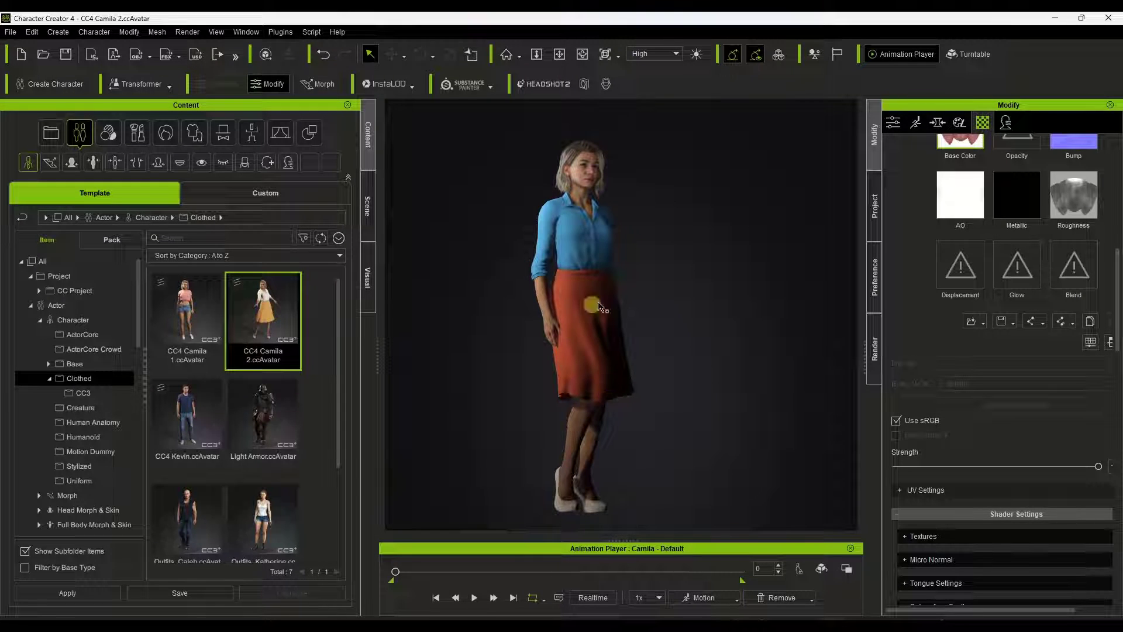
right_drag(621, 259, 536, 245)
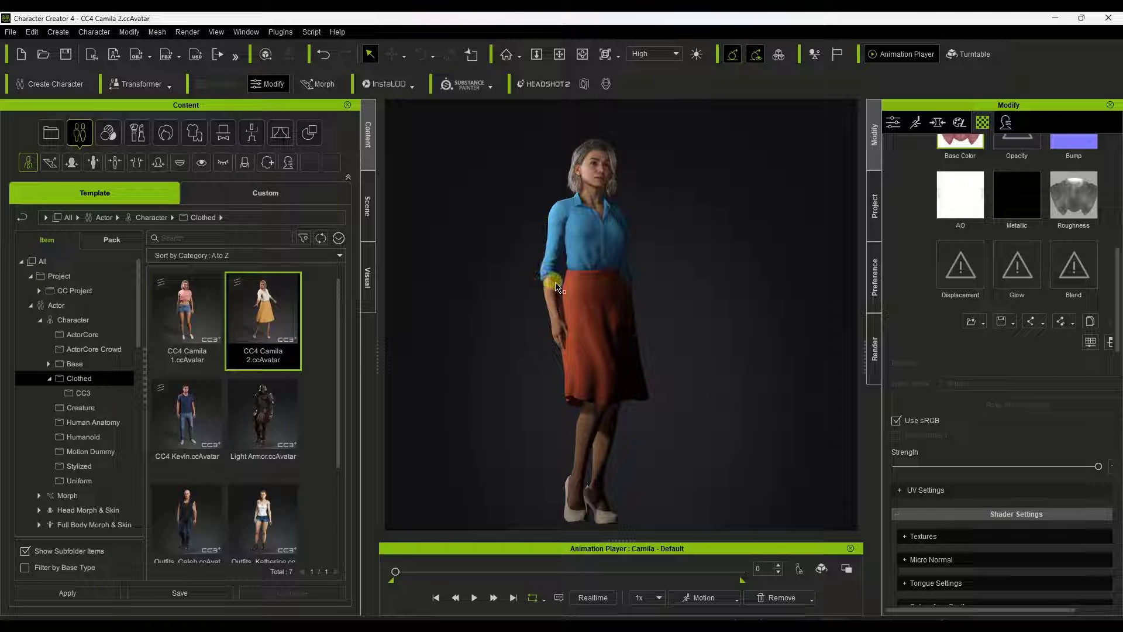
drag(556, 287, 578, 275)
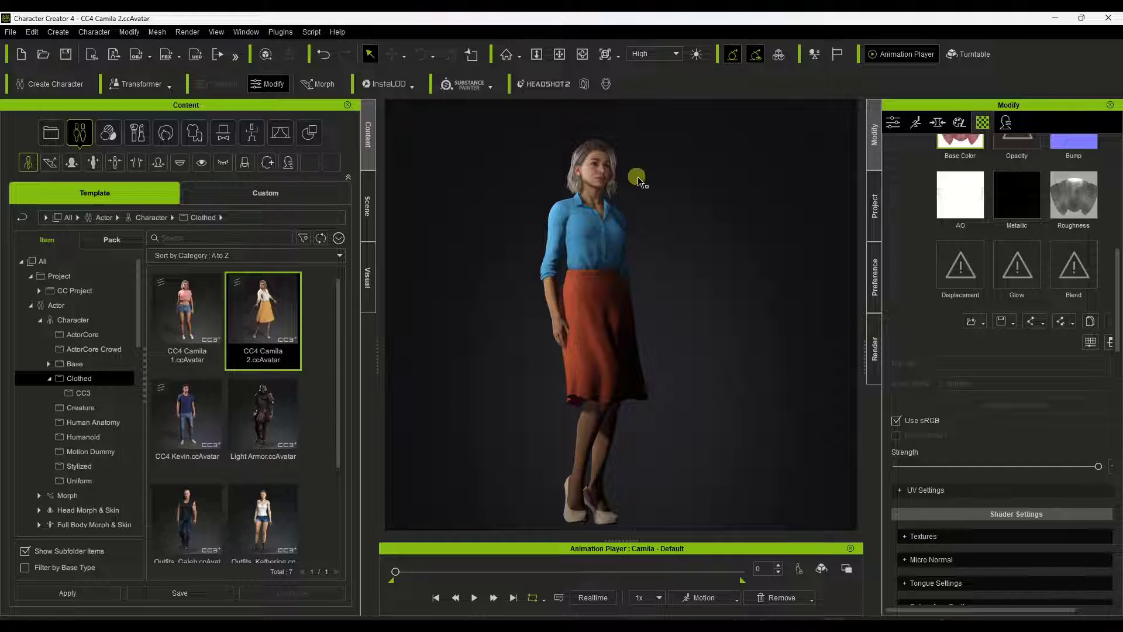
scroll(640, 181, down, 2)
click(11, 32)
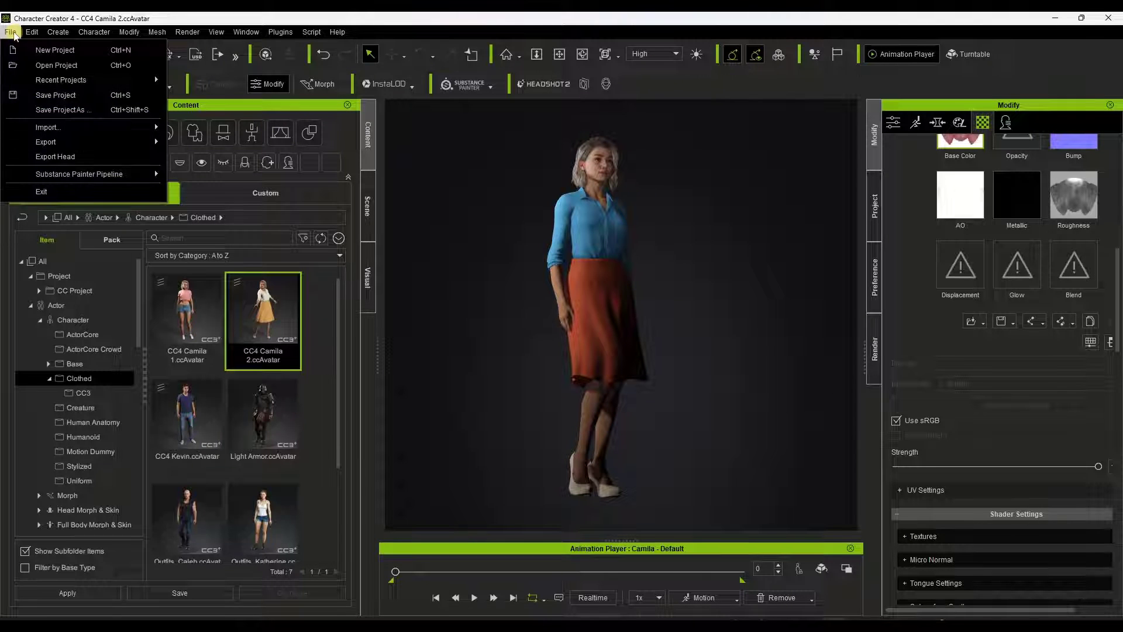
mouse_move(88, 142)
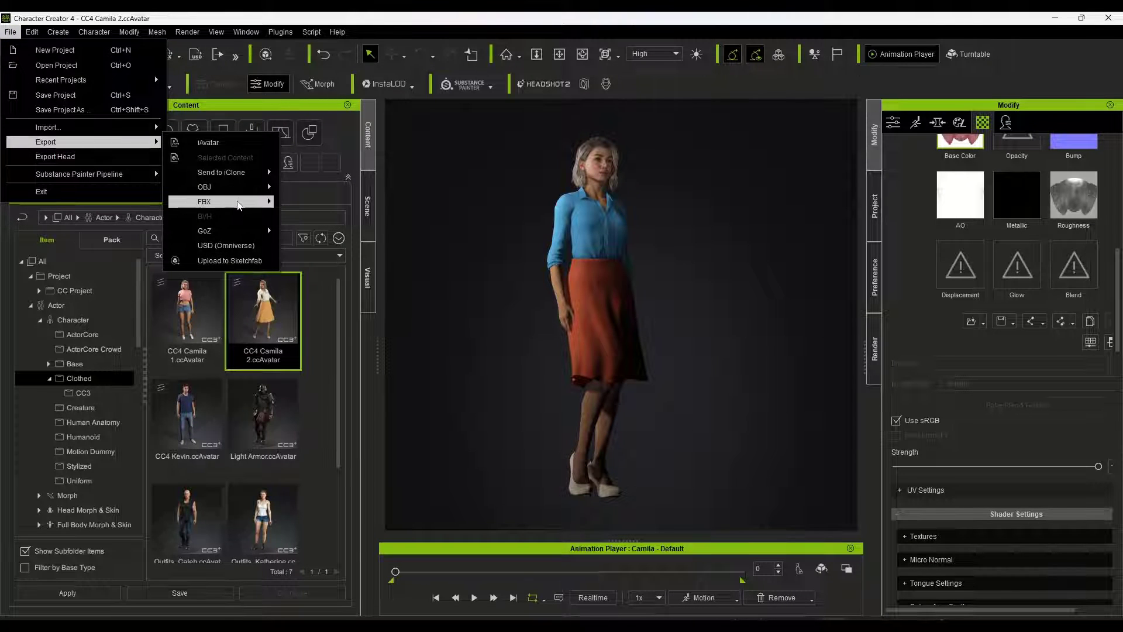
mouse_move(238, 205)
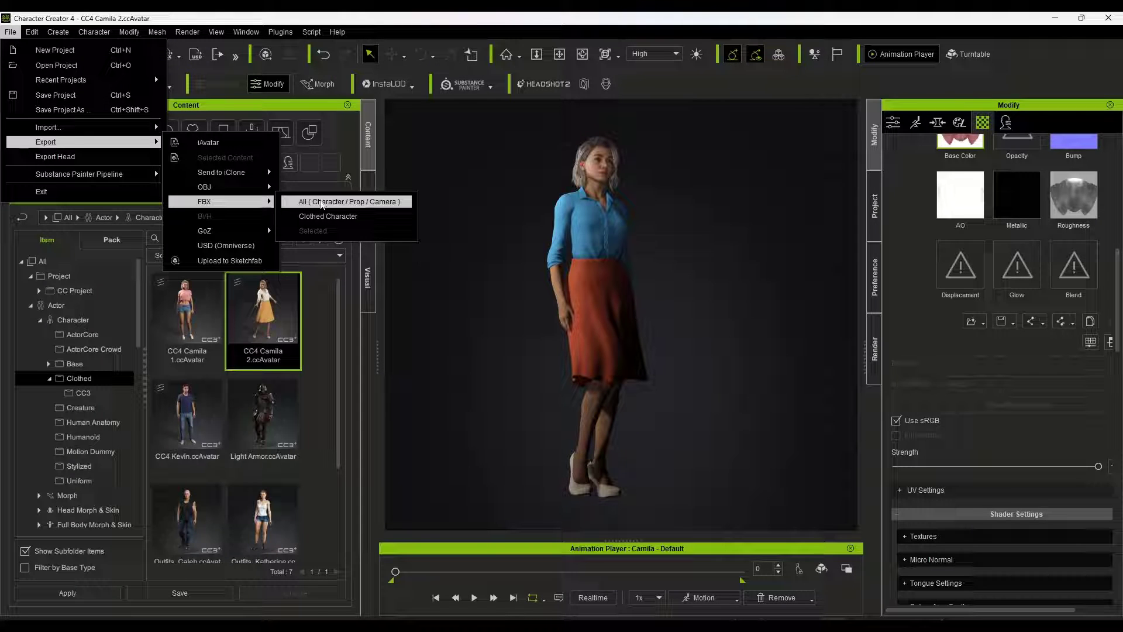
click(322, 202)
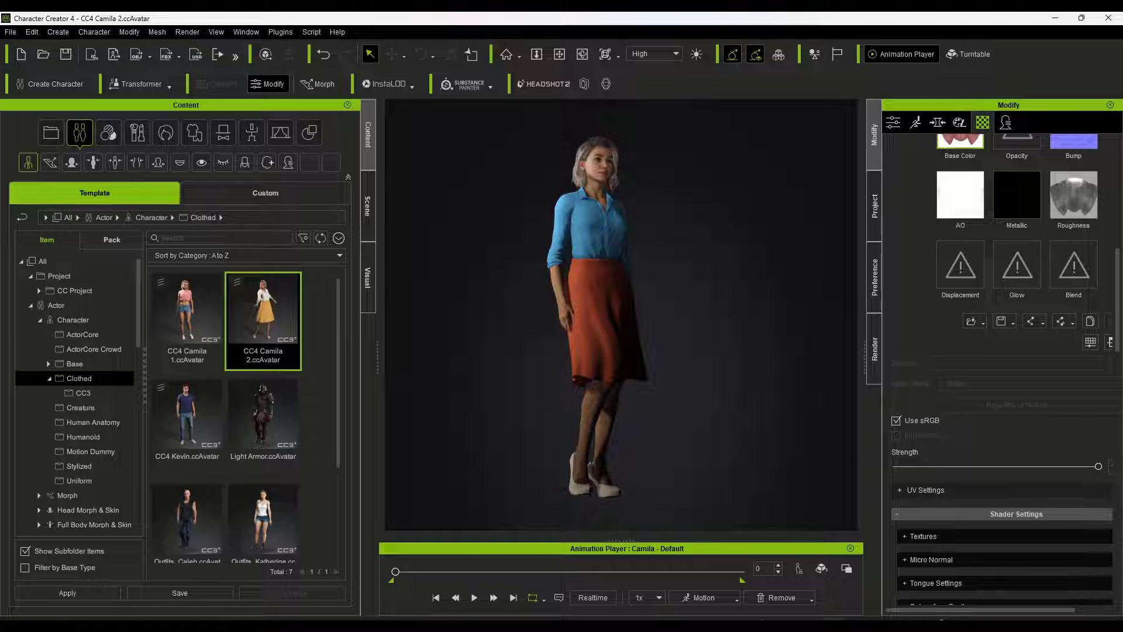
mouse_move(396, 571)
mouse_down()
mouse_move(669, 578)
mouse_move(408, 588)
mouse_move(395, 573)
mouse_up()
click(609, 294)
click(571, 271)
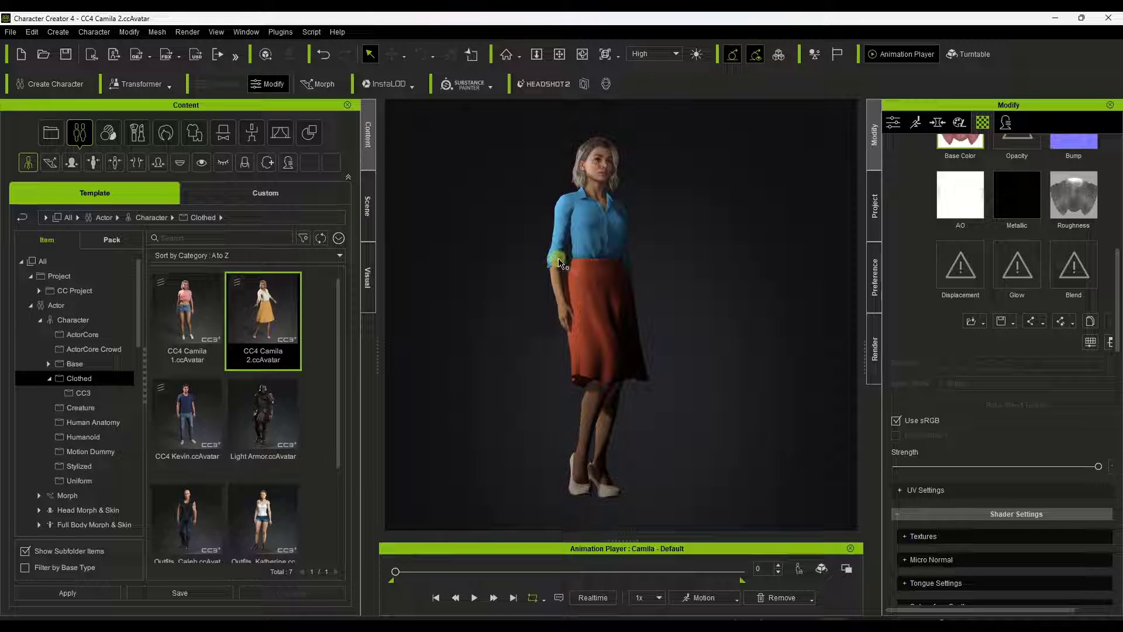
- Start an FBX export of all characters, props and cameras using the Blender target preset and the Mesh and Motion option
click(14, 33)
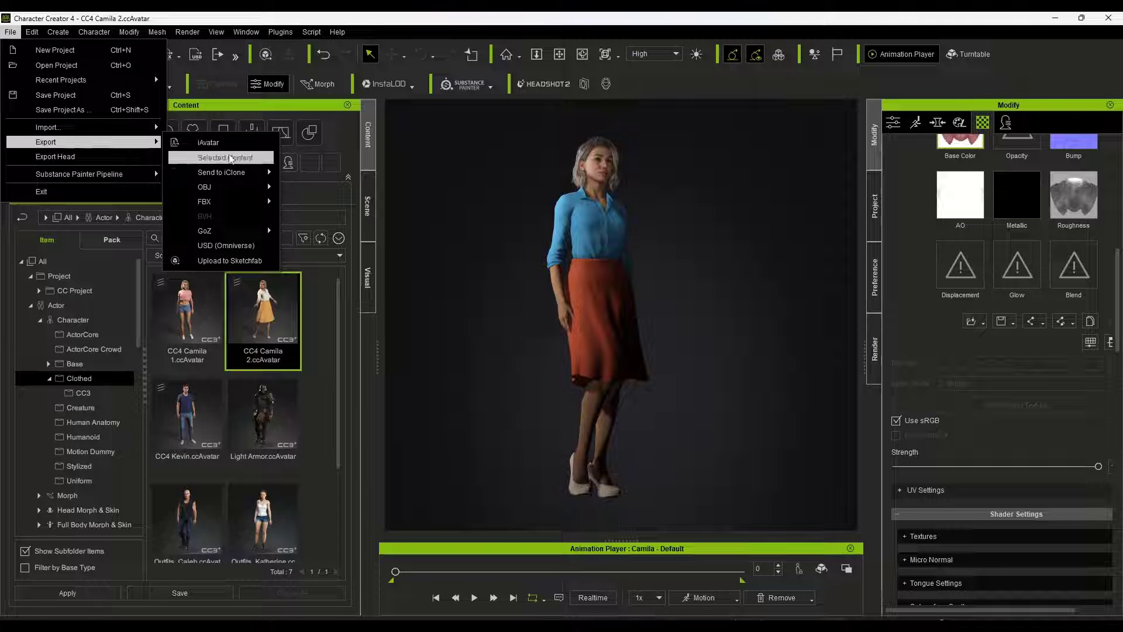
mouse_move(237, 202)
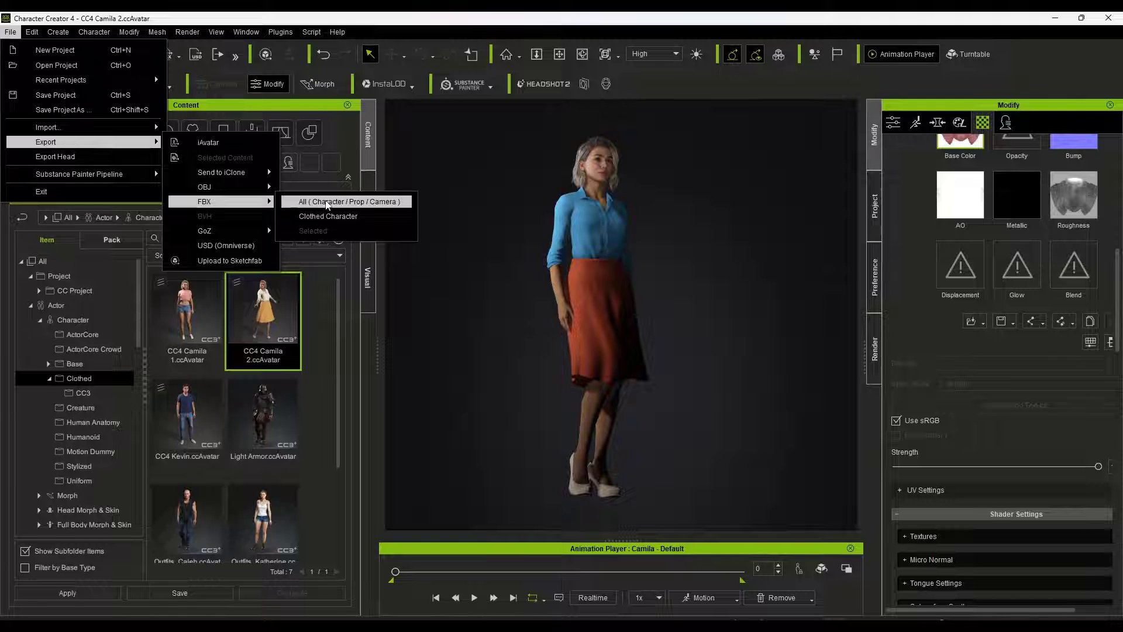
click(325, 202)
scroll(468, 233, up, 3)
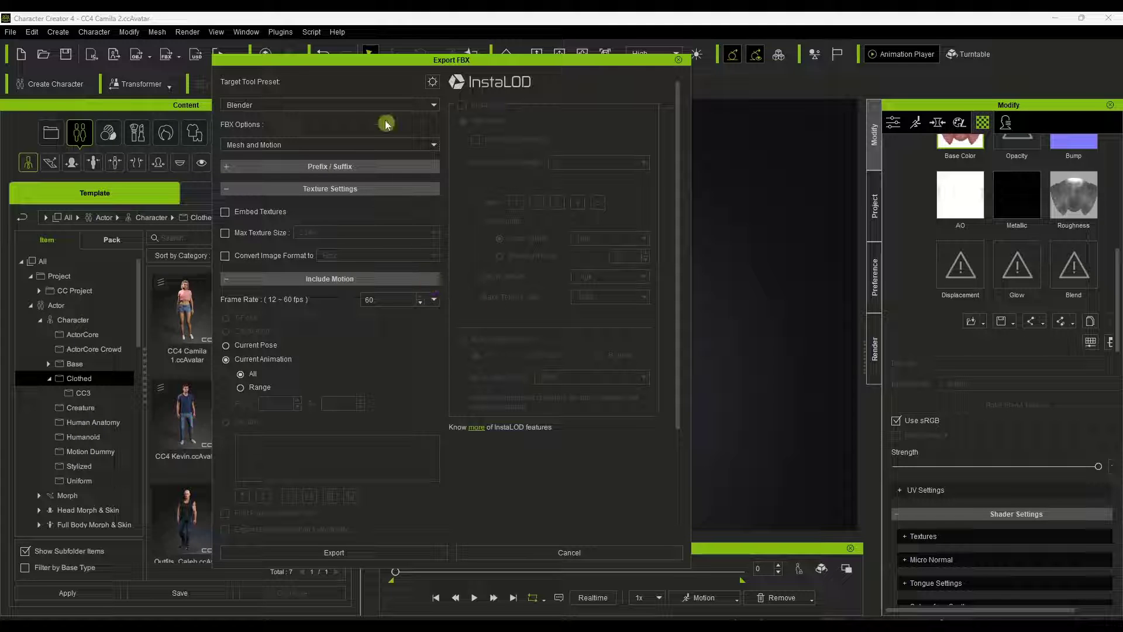
click(433, 105)
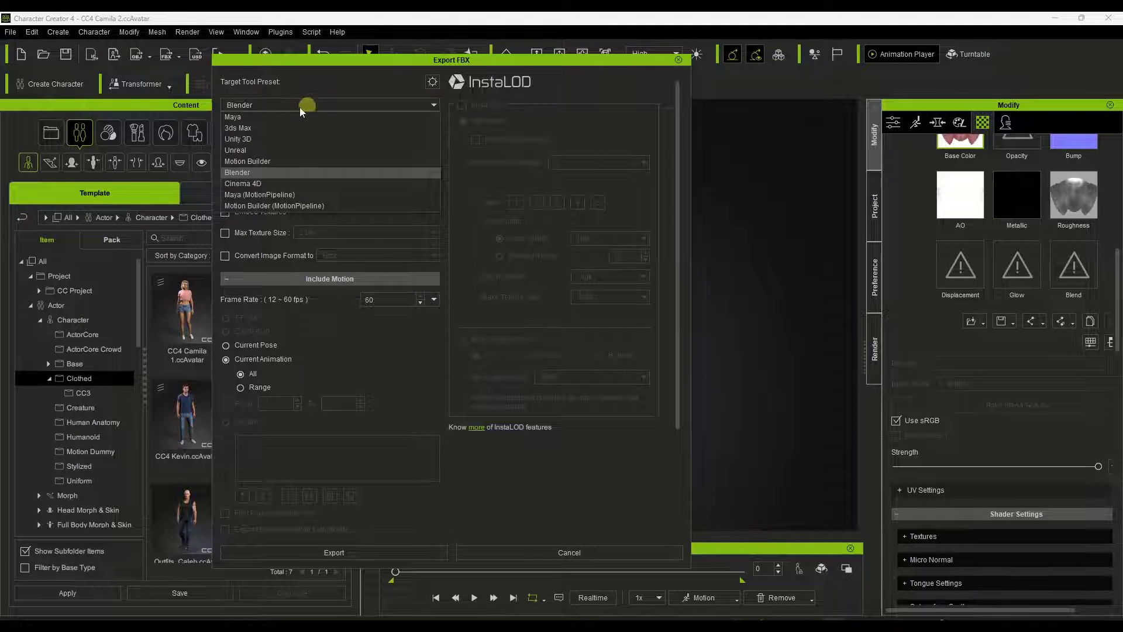
click(242, 174)
click(321, 144)
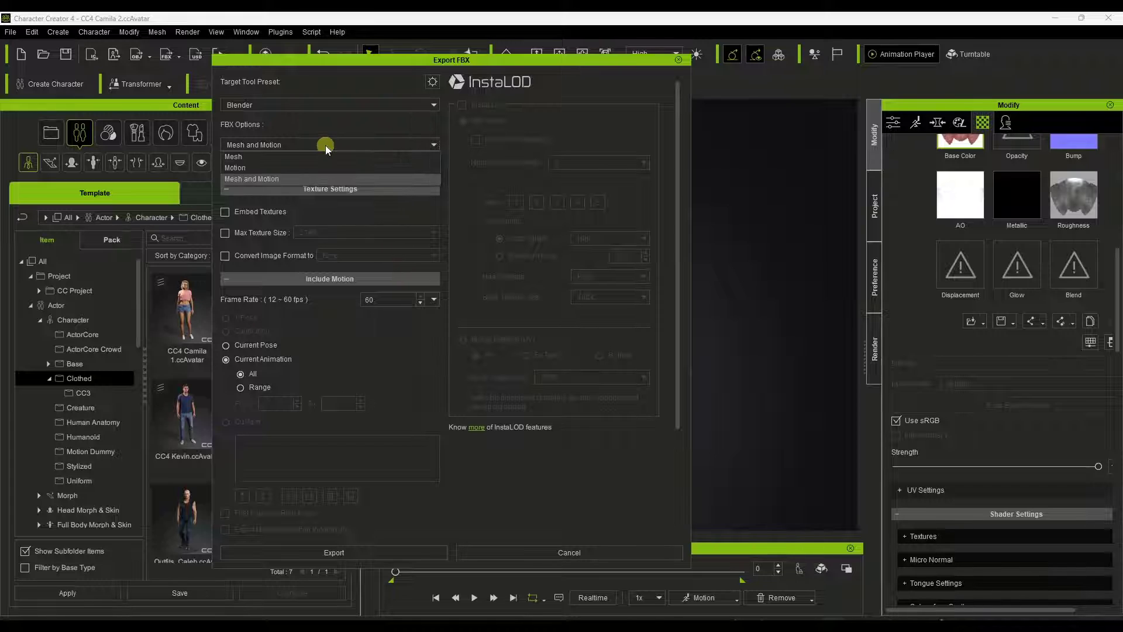
click(256, 177)
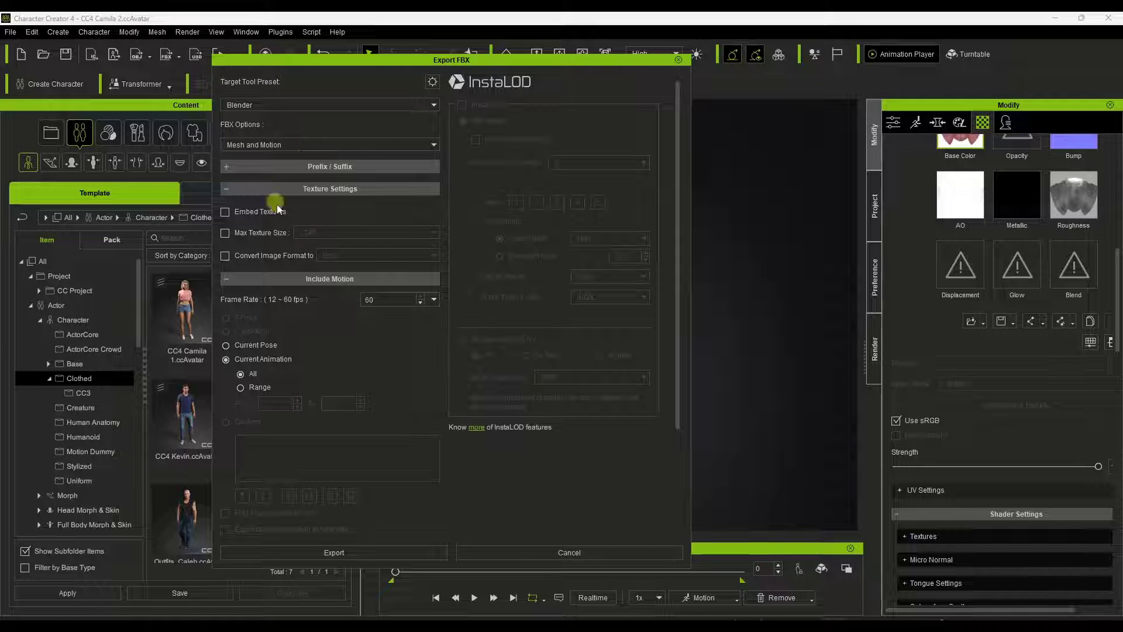
- Set the included motion to Current Pose and review the remaining FBX export settings
scroll(390, 269, down, 2)
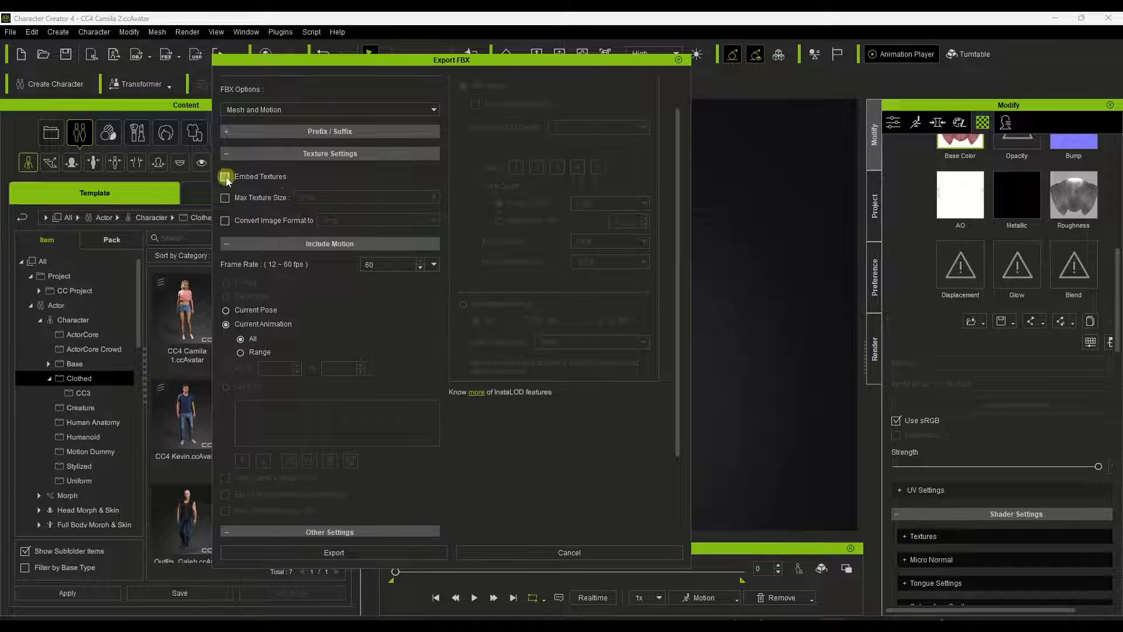
click(237, 311)
scroll(351, 263, down, 3)
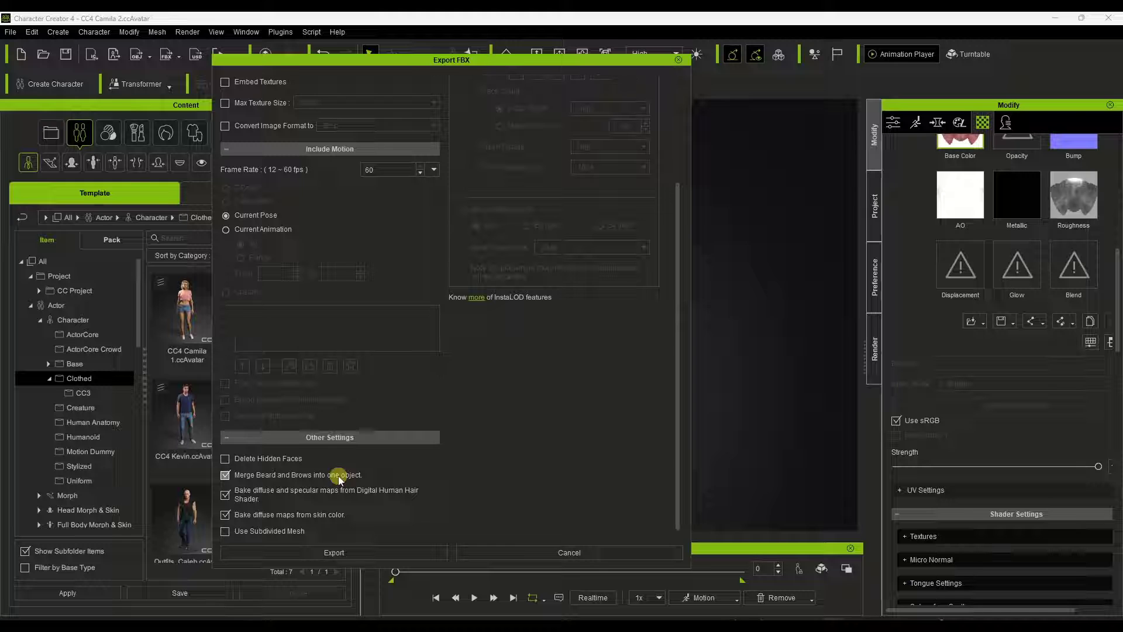
scroll(436, 444, up, 5)
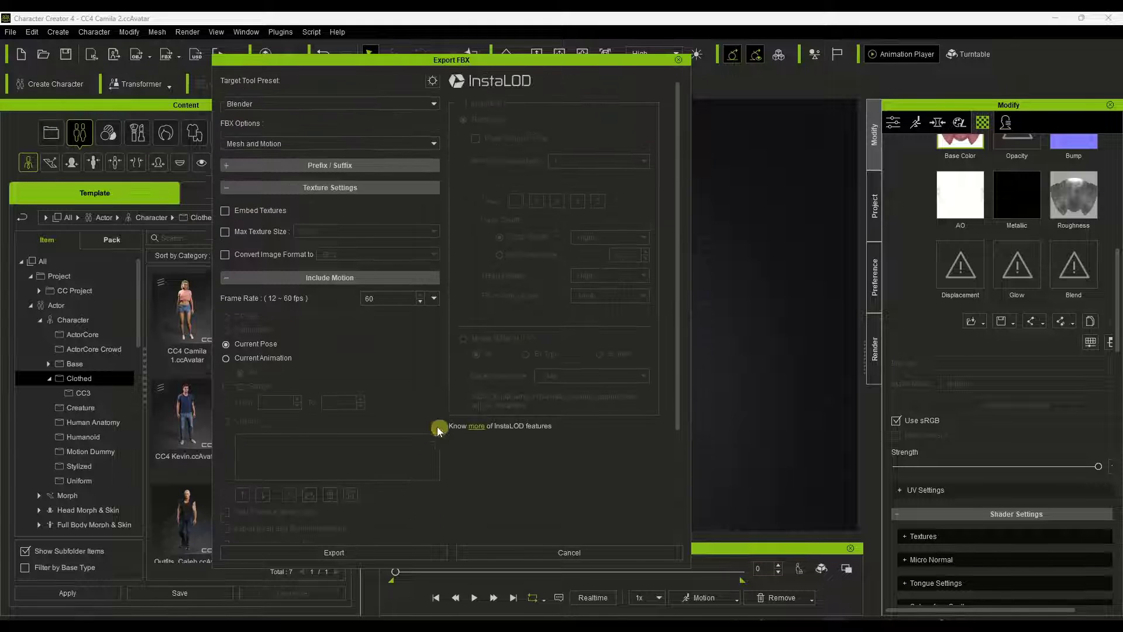
scroll(430, 397, down, 4)
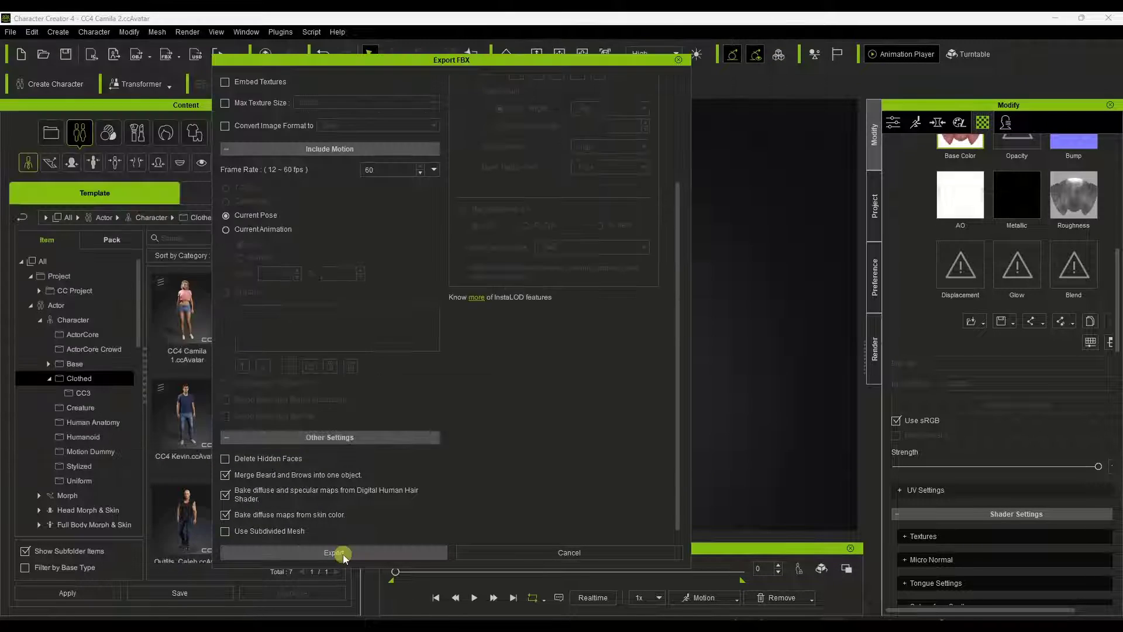
- Proceed with the FBX export up to choosing the save file, and cancel both the save and the export
click(343, 554)
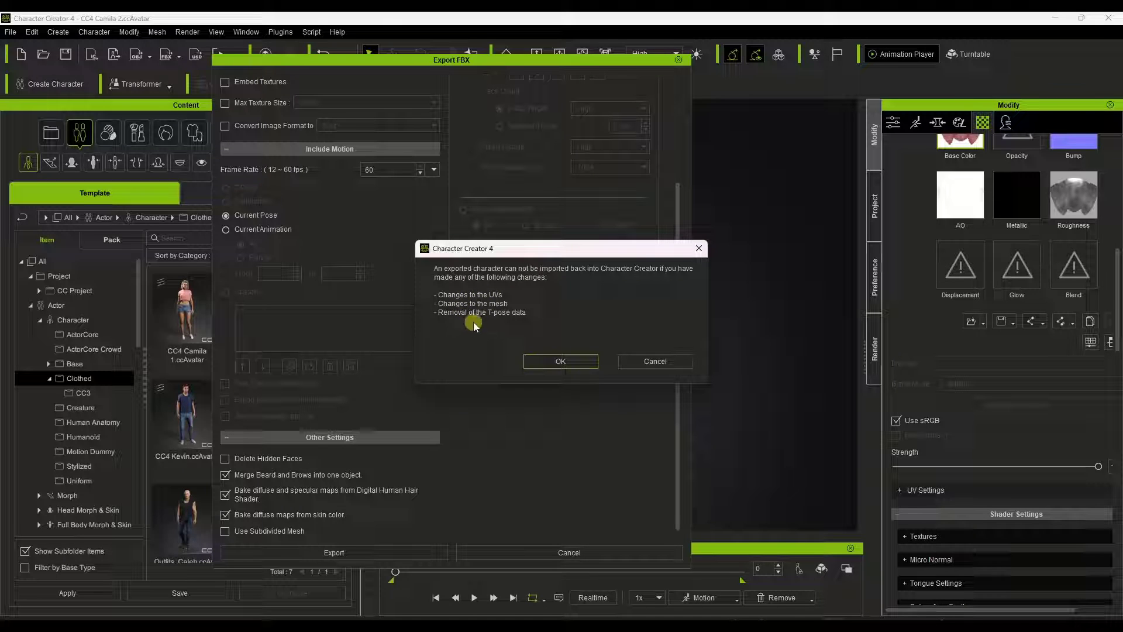
click(556, 363)
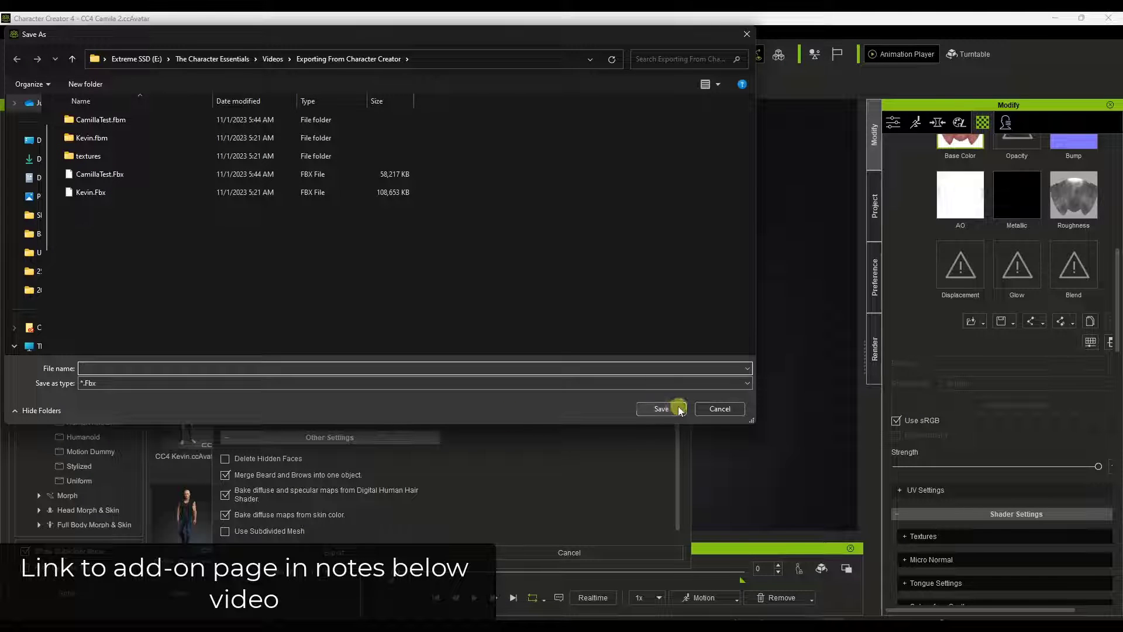
click(702, 409)
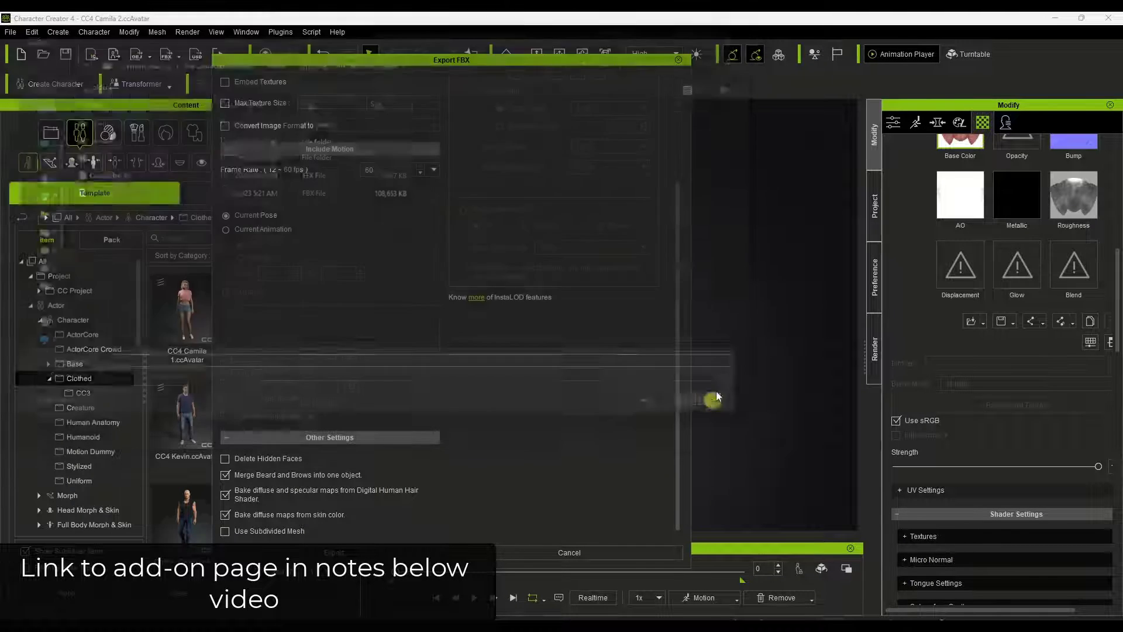
click(558, 551)
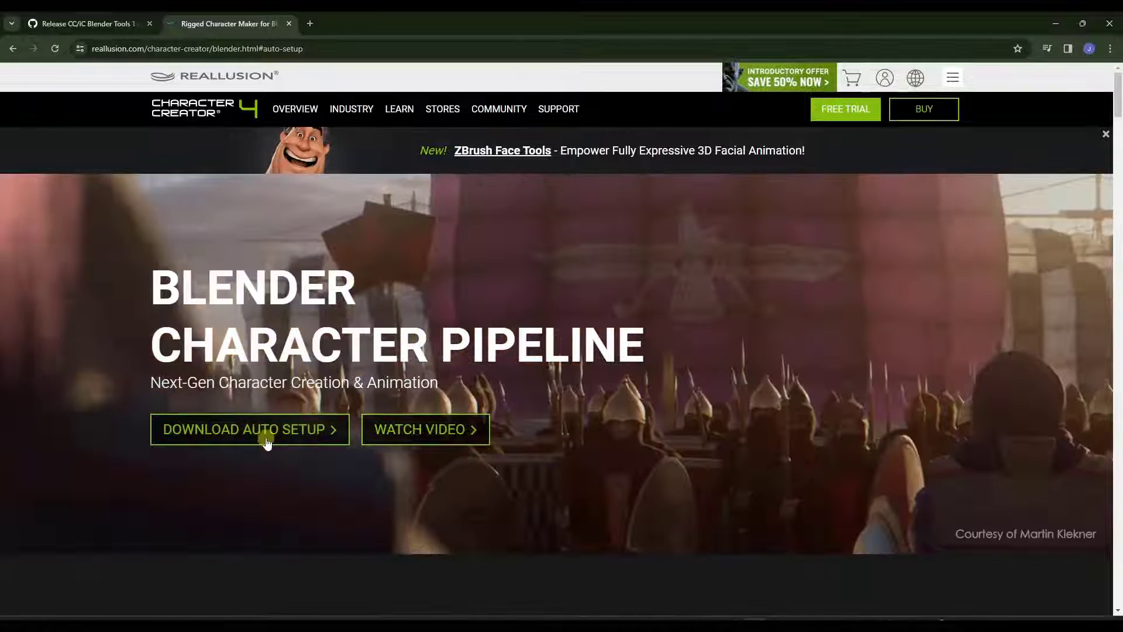
- From Reallusion's Blender pipeline page, follow the auto setup download to the CC4 Blender Tools Plugin 1.1.4 release on GitHub
click(266, 433)
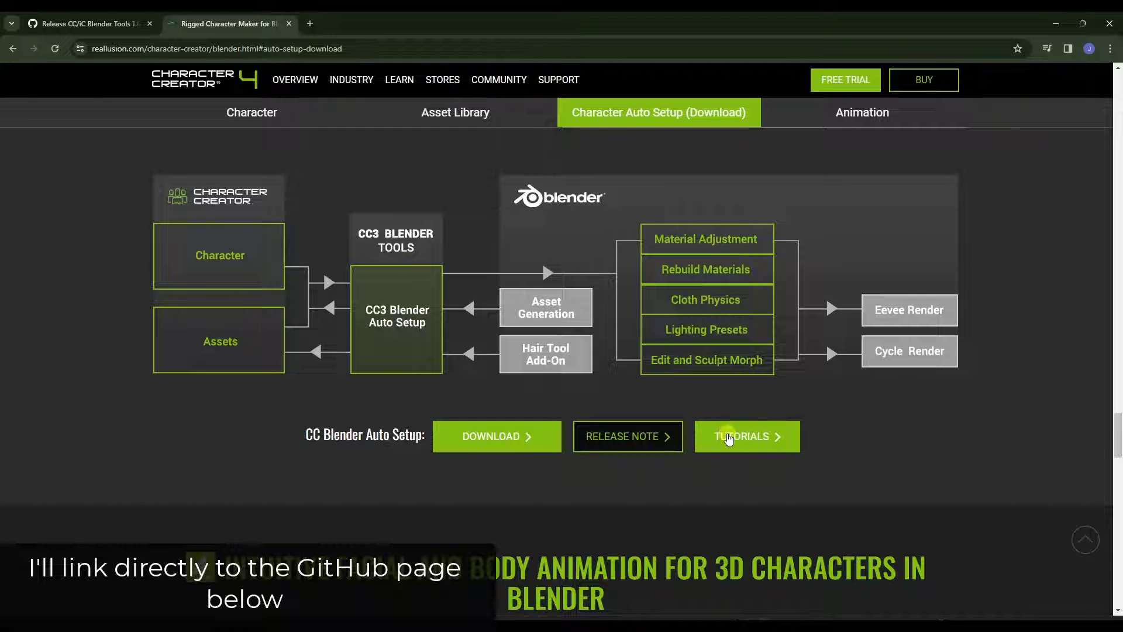
click(481, 437)
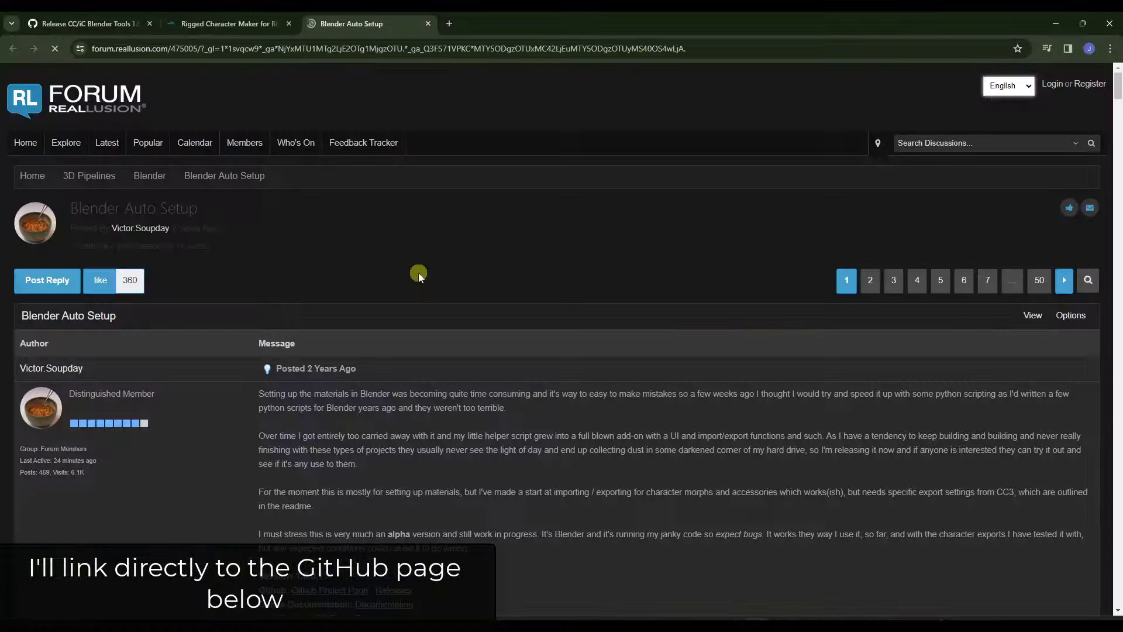
scroll(490, 286, down, 4)
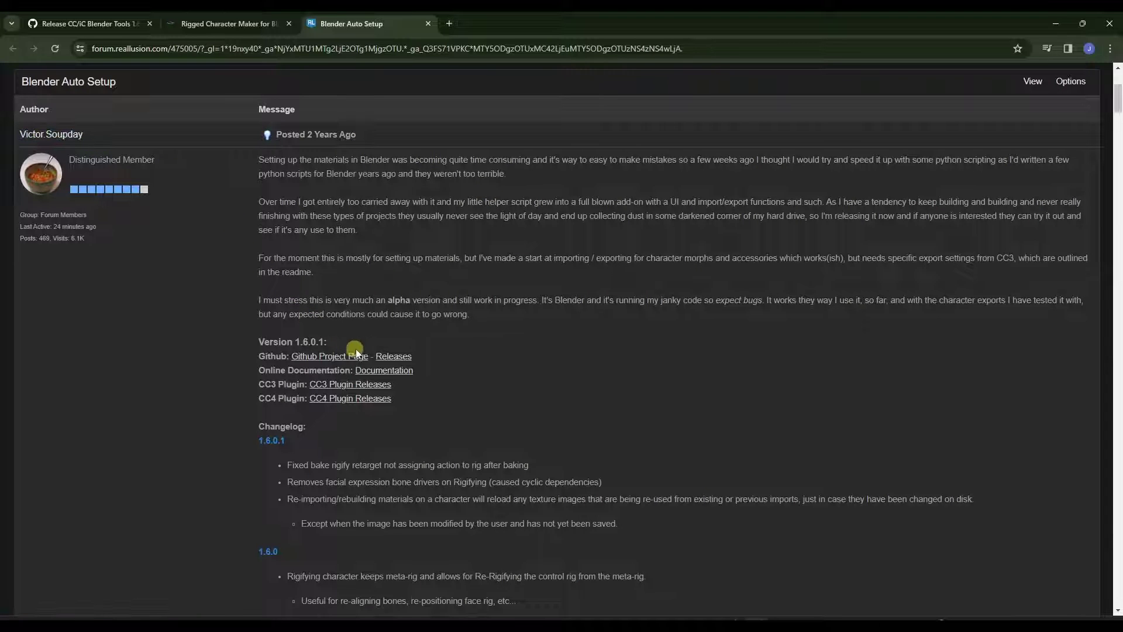
click(338, 400)
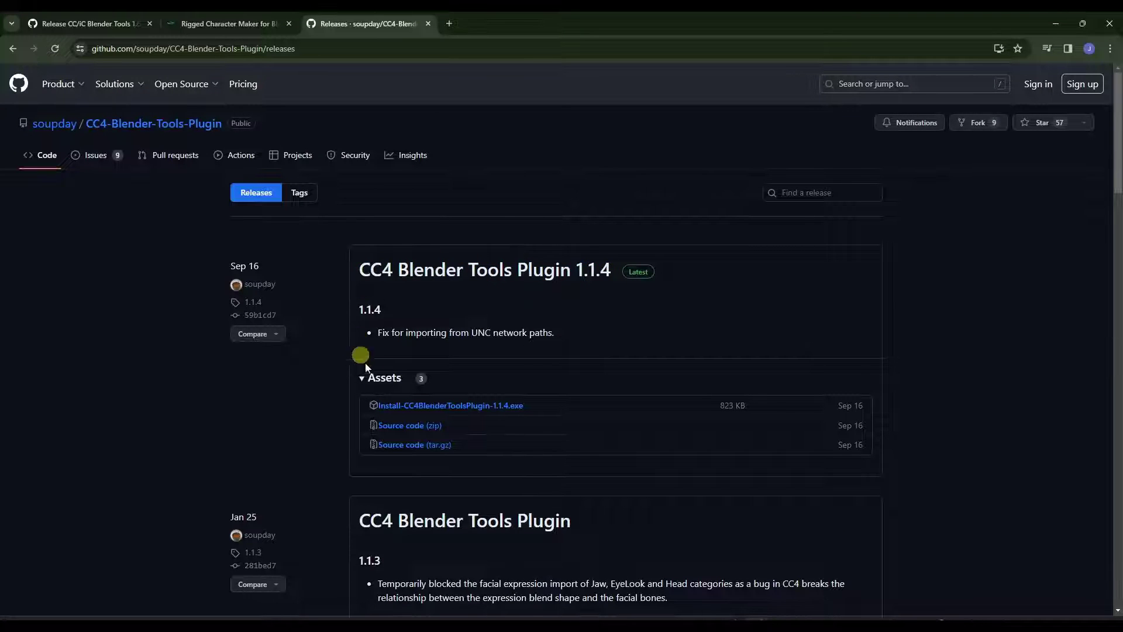
click(476, 271)
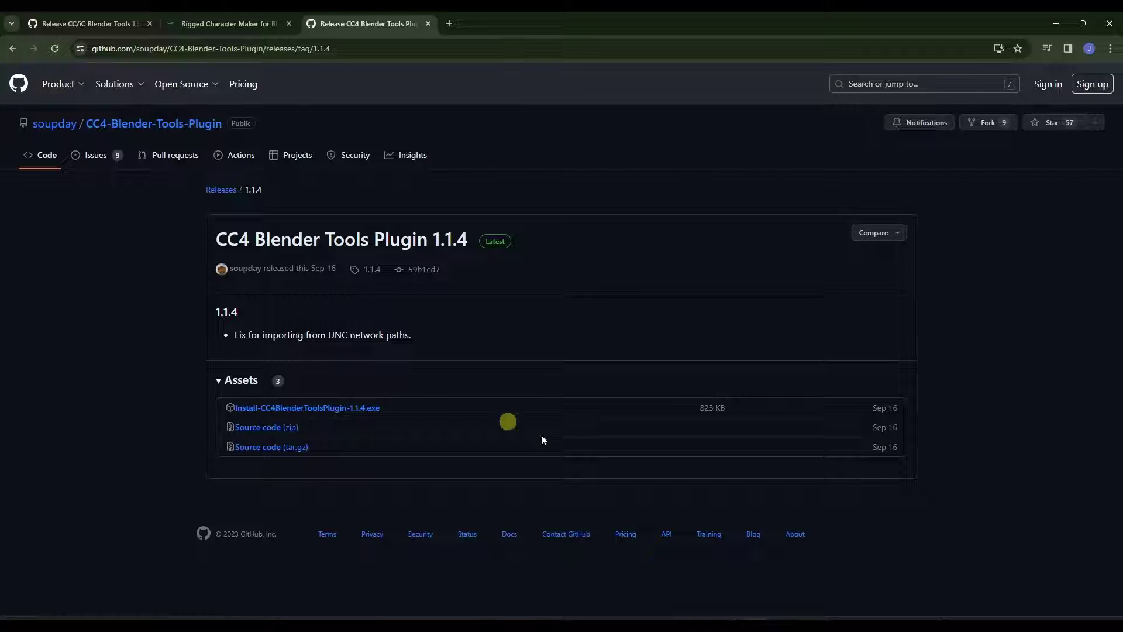
- Switch to Blender and examine the CC/IC Tools add-on's details and settings in the add-on preferences
click(779, 613)
click(45, 37)
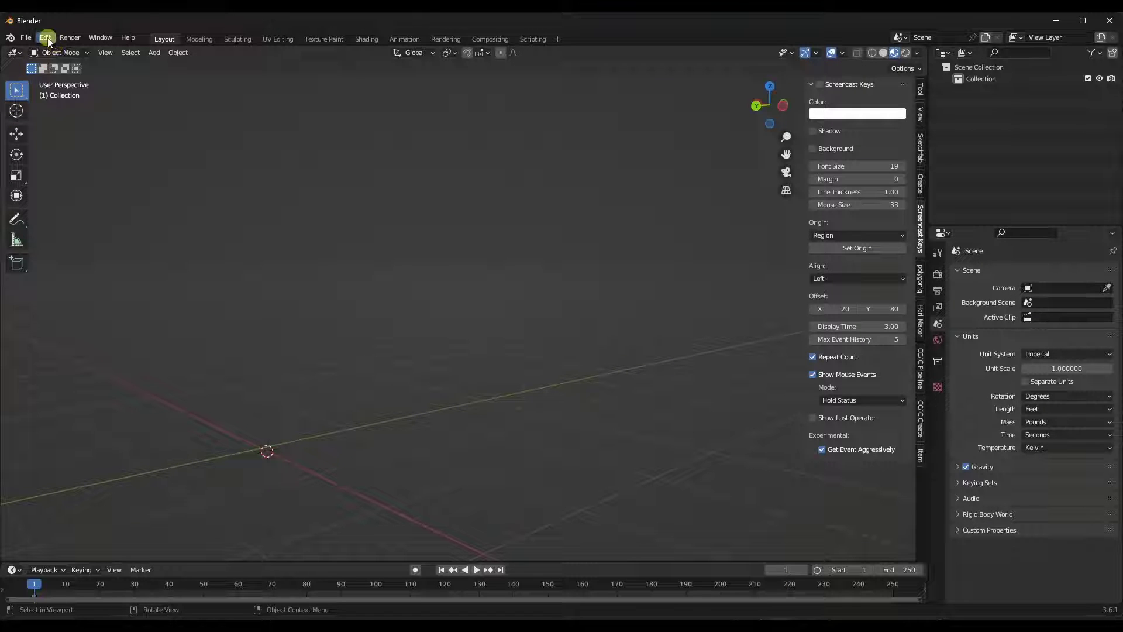
click(82, 204)
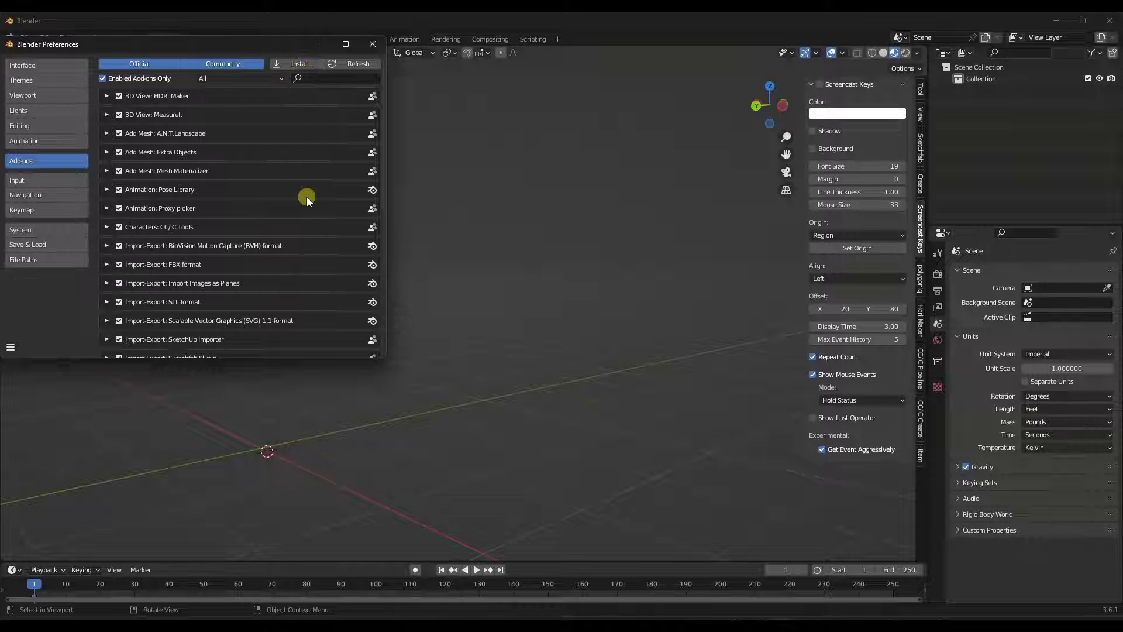
click(106, 227)
scroll(176, 218, down, 3)
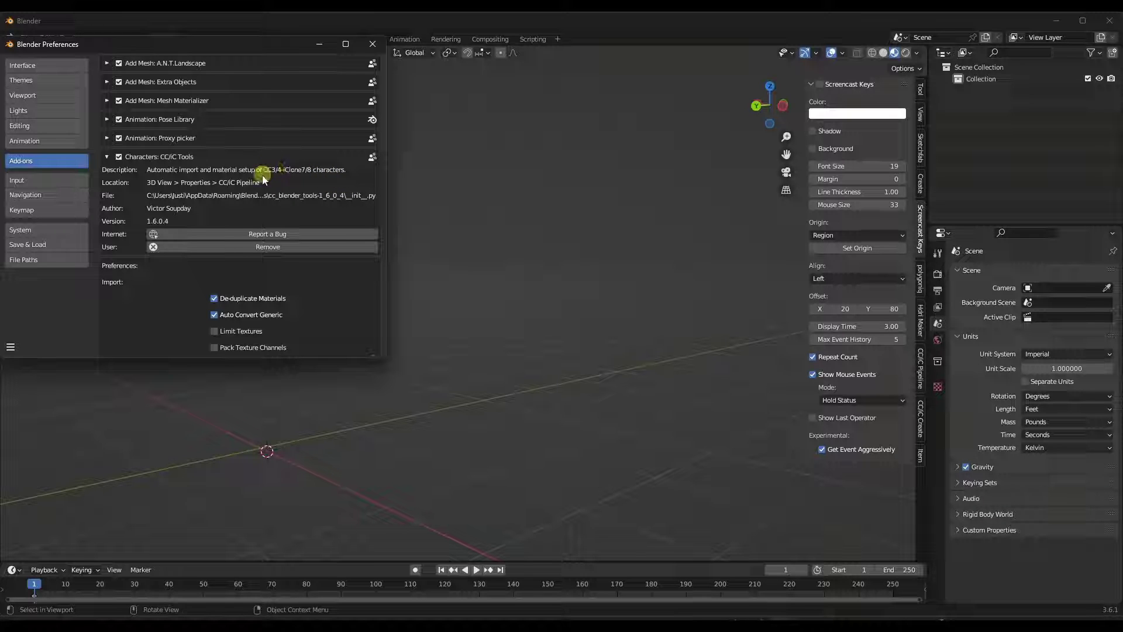
scroll(291, 177, down, 7)
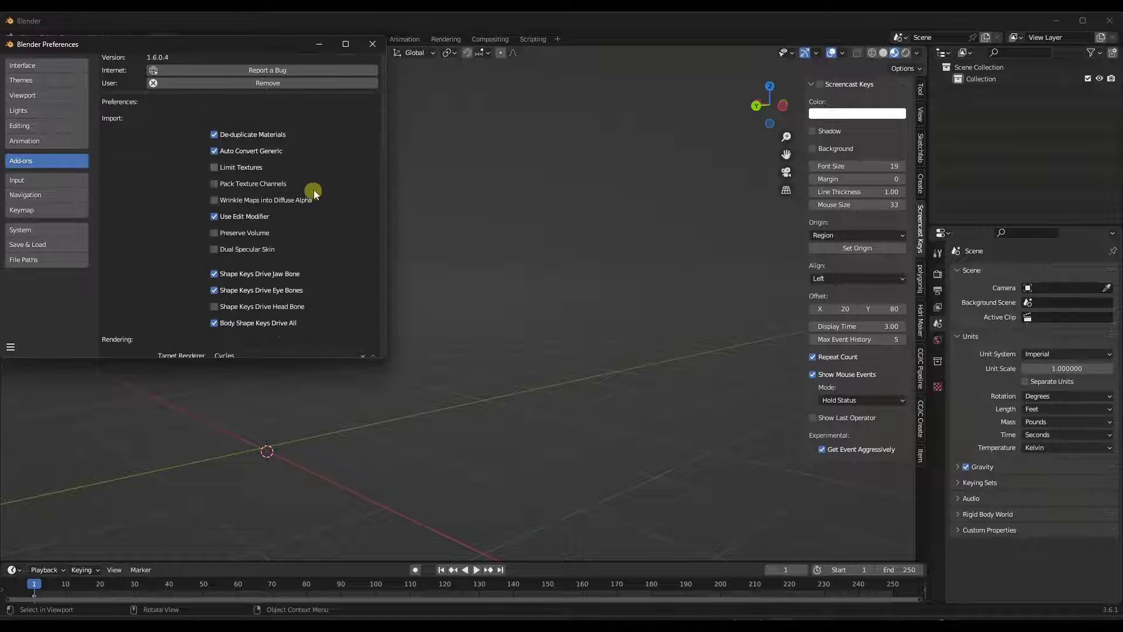
scroll(277, 139, down, 6)
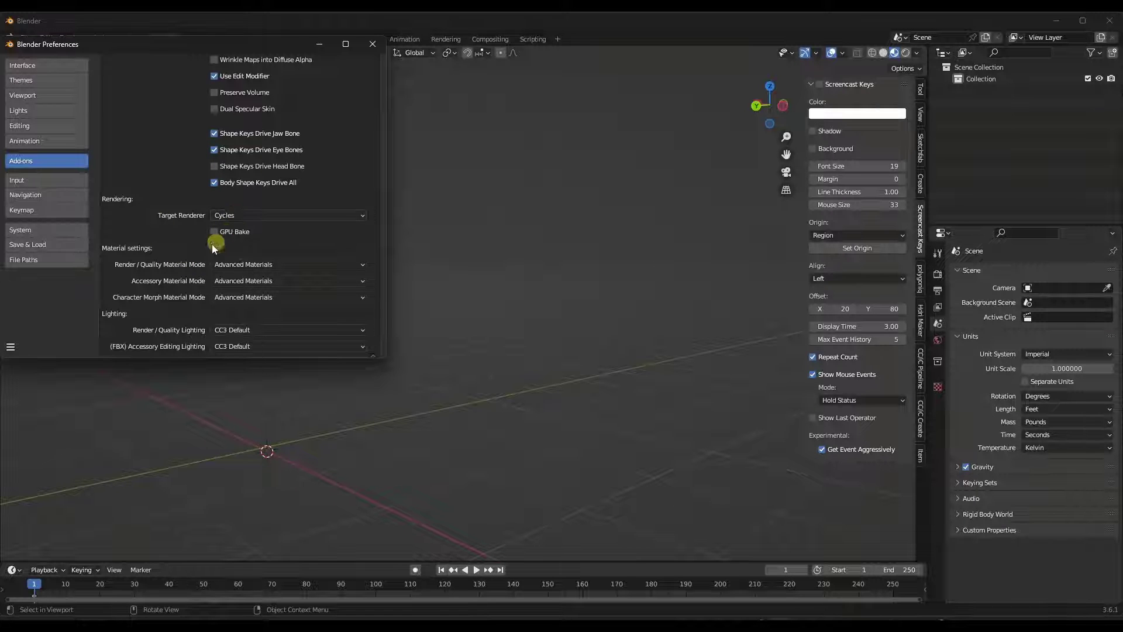
scroll(171, 241, down, 3)
scroll(222, 221, down, 8)
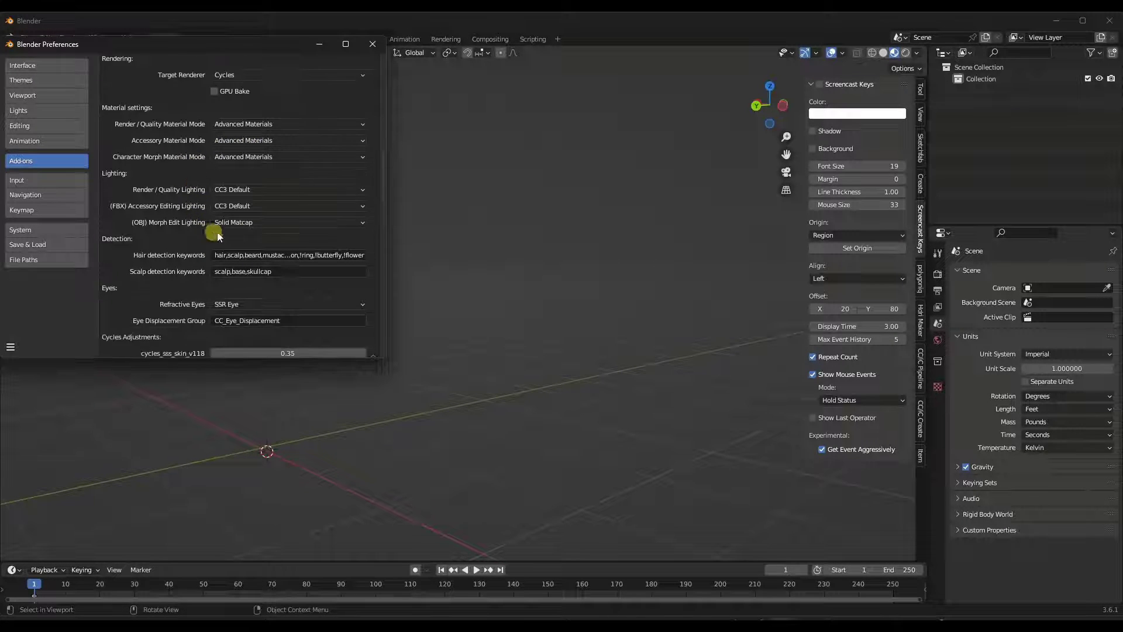
scroll(223, 222, down, 5)
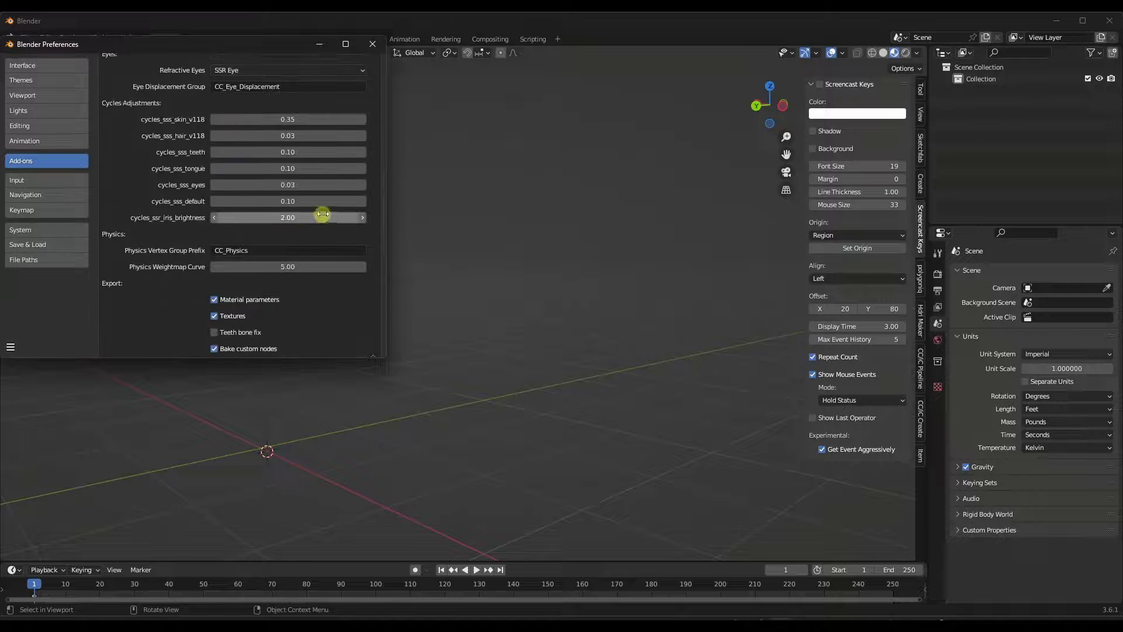
- Review the CC/IC Tools add-on's remaining export, debug and updater settings and close the preferences
scroll(317, 209, down, 6)
scroll(315, 206, down, 6)
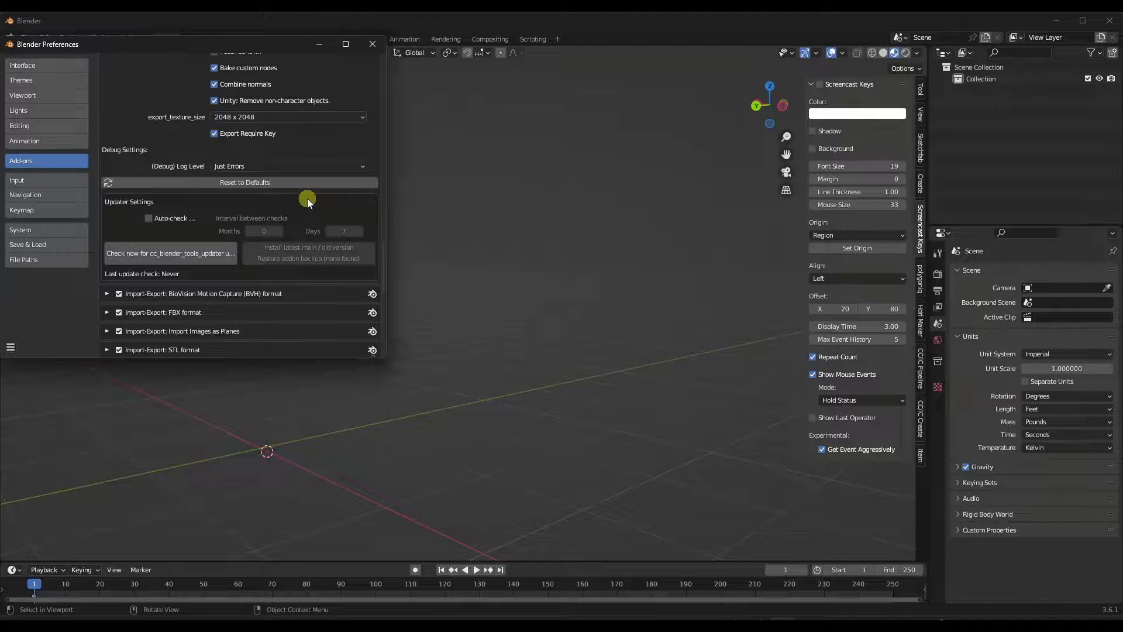
scroll(321, 214, up, 6)
scroll(323, 217, up, 20)
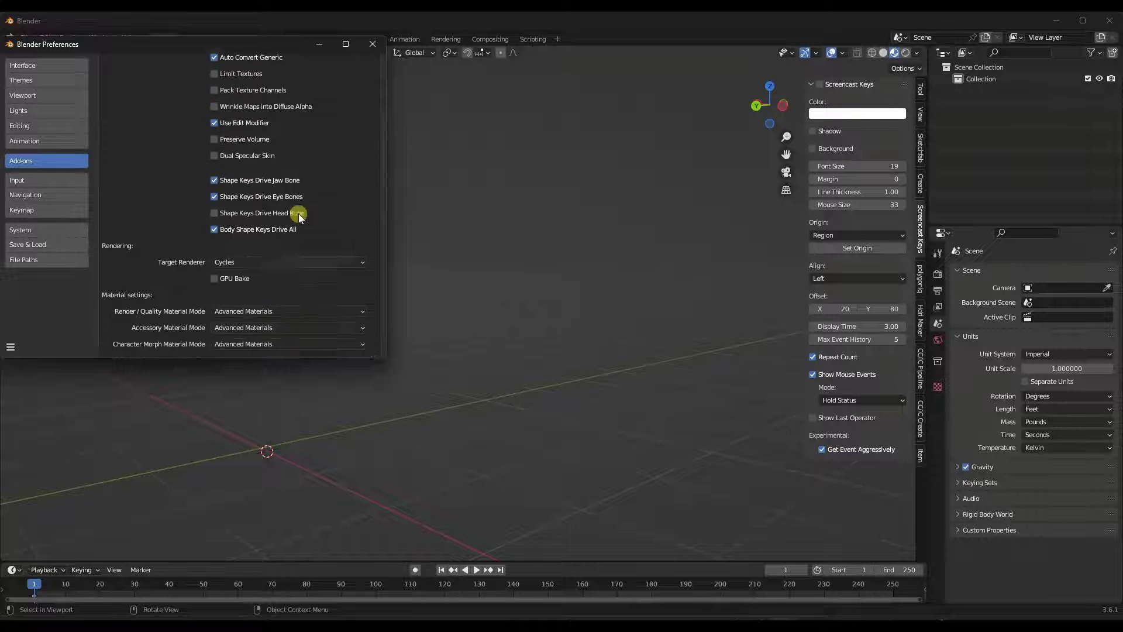
scroll(299, 214, up, 9)
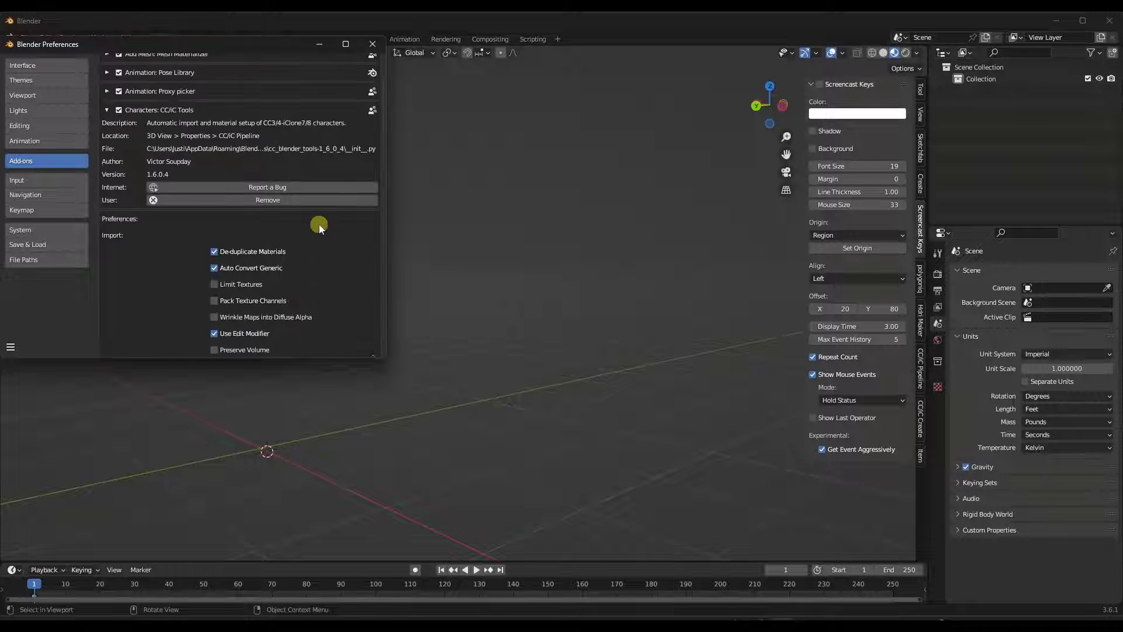
click(373, 44)
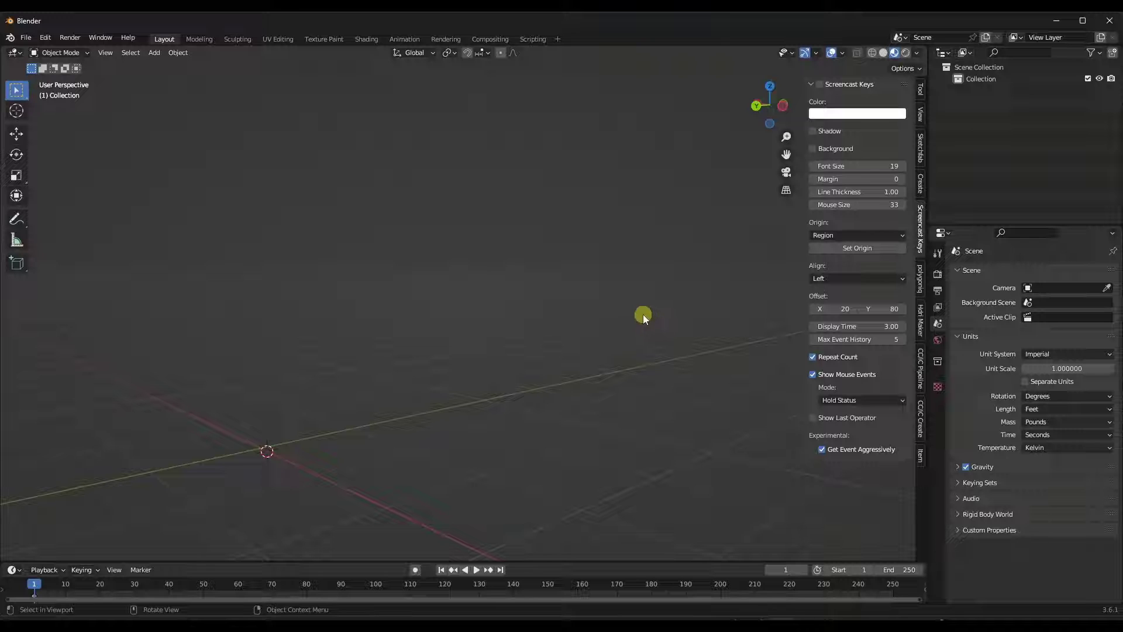
- In the CC/IC Pipeline import options, enable Lighting and leave Wrinkles, Physics and Rigify turned off
key(n)
key(n)
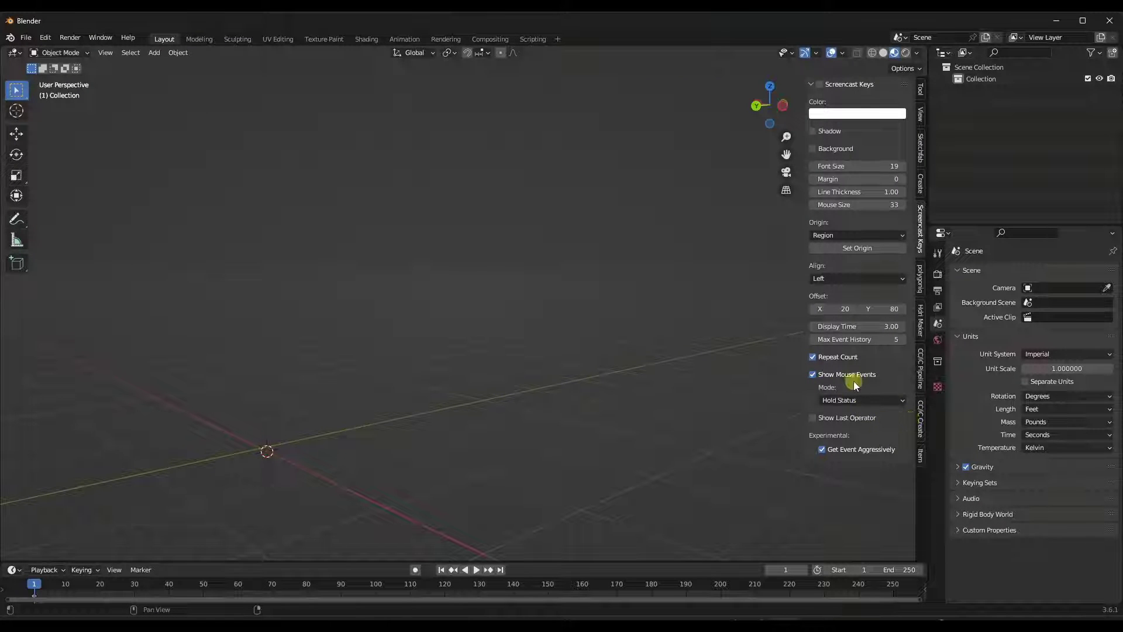
click(921, 403)
click(921, 378)
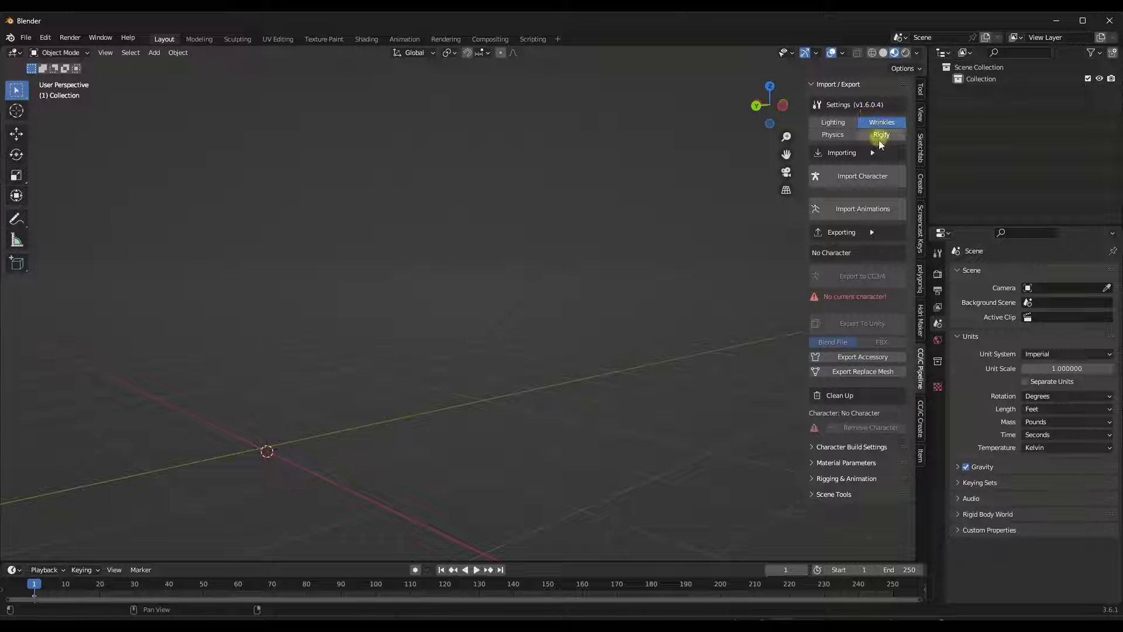
click(834, 124)
click(860, 176)
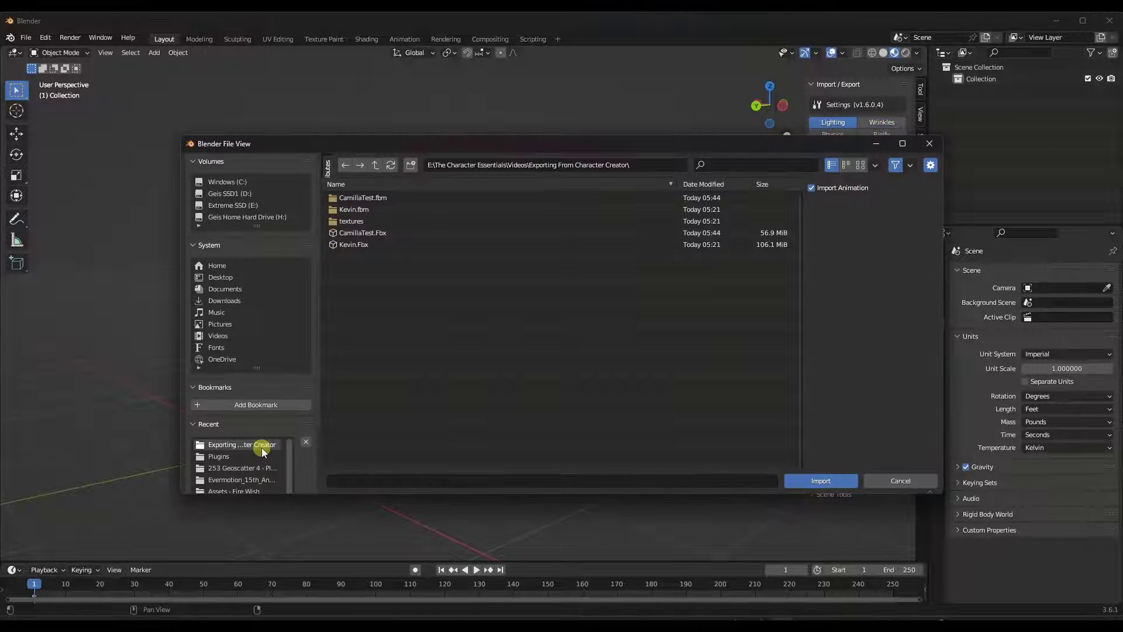
key(Escape)
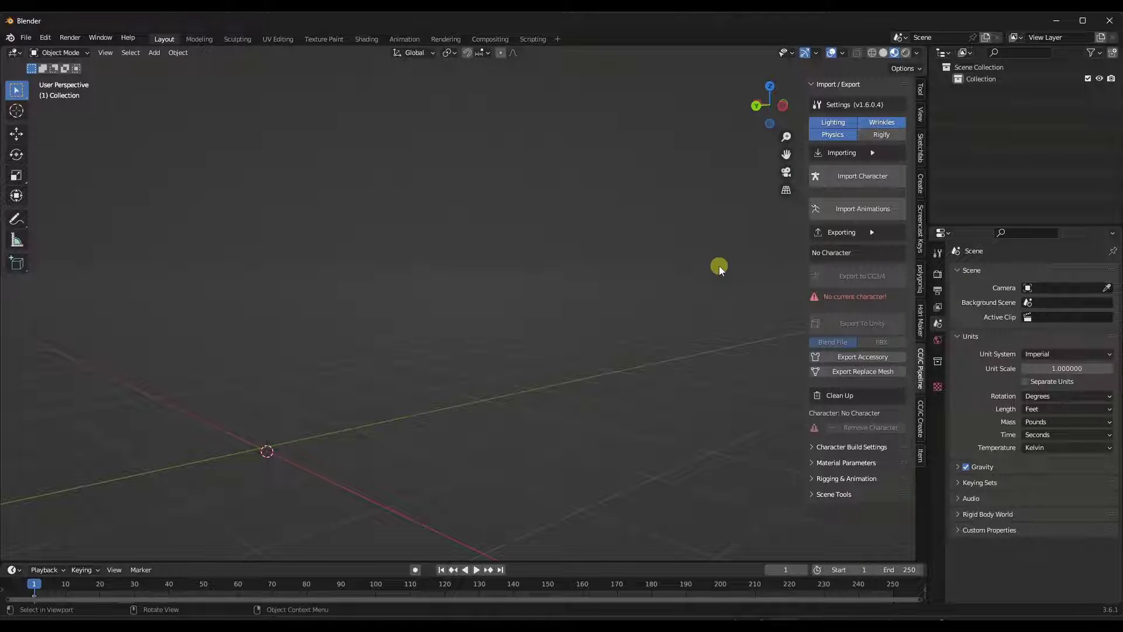
click(842, 135)
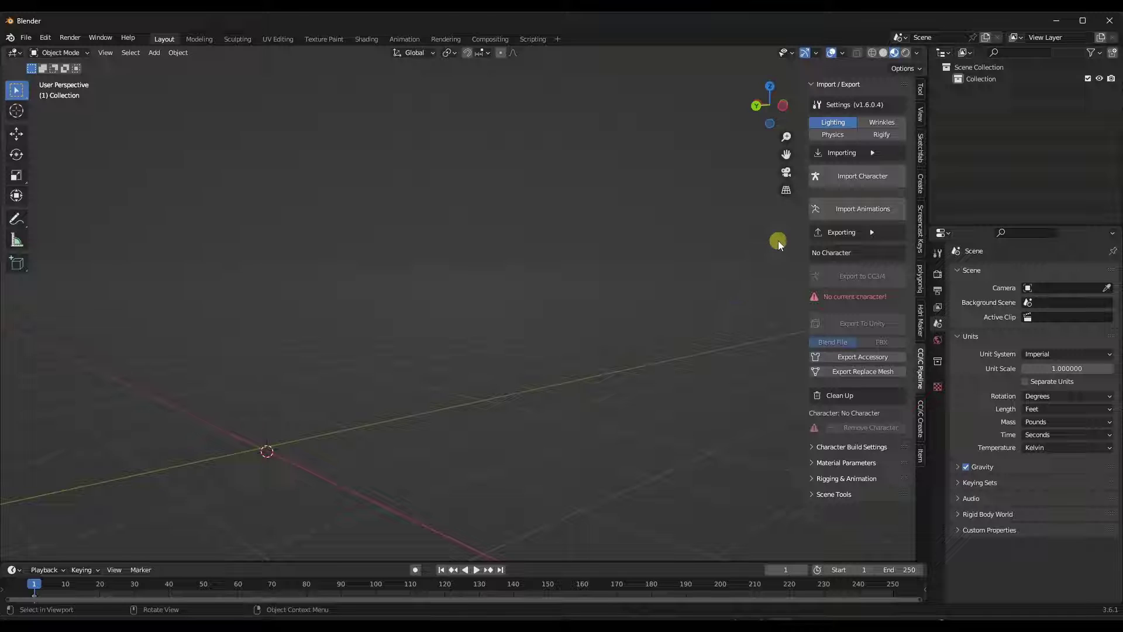
- Import the CamillaTest.Fbx character from the Exporting From Character Creator folder through the CC/IC Pipeline, with Import Animation enabled
click(862, 176)
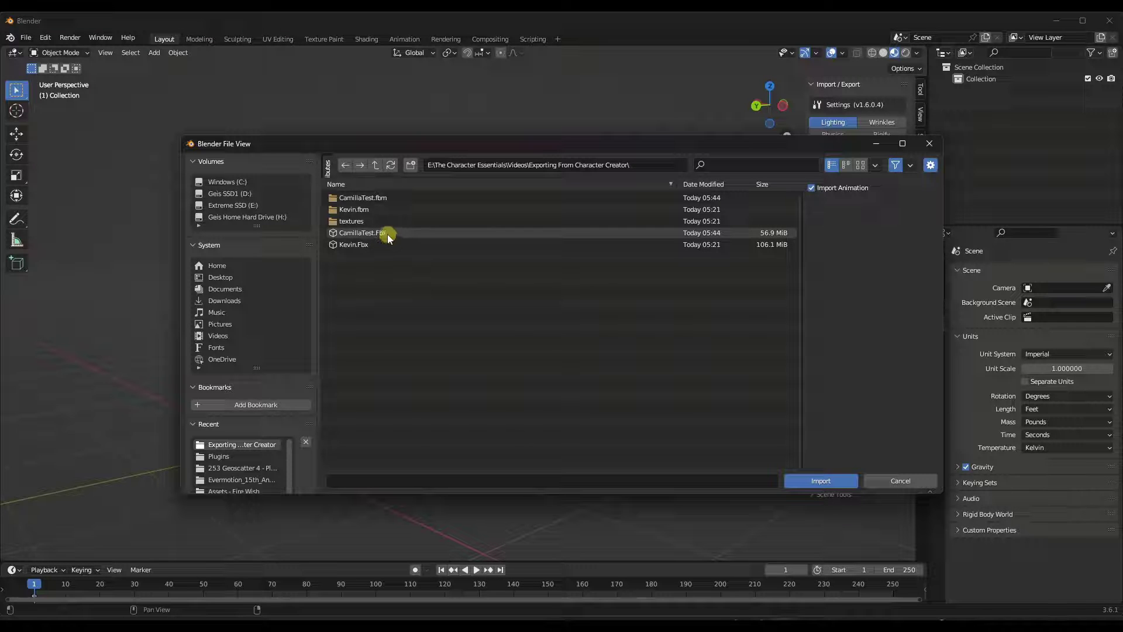
click(379, 234)
double_click(379, 234)
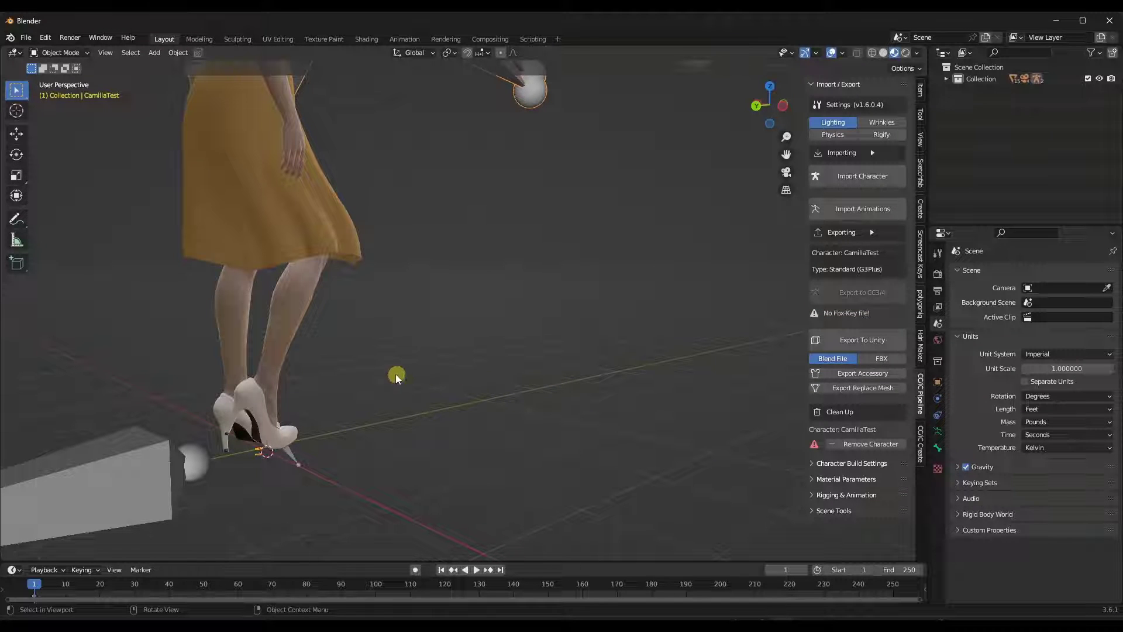
- Hide the oversized bones around the imported character using the viewport overlay settings
mouse_move(405, 286)
middle_down()
mouse_move(521, 279)
mouse_move(404, 281)
middle_up()
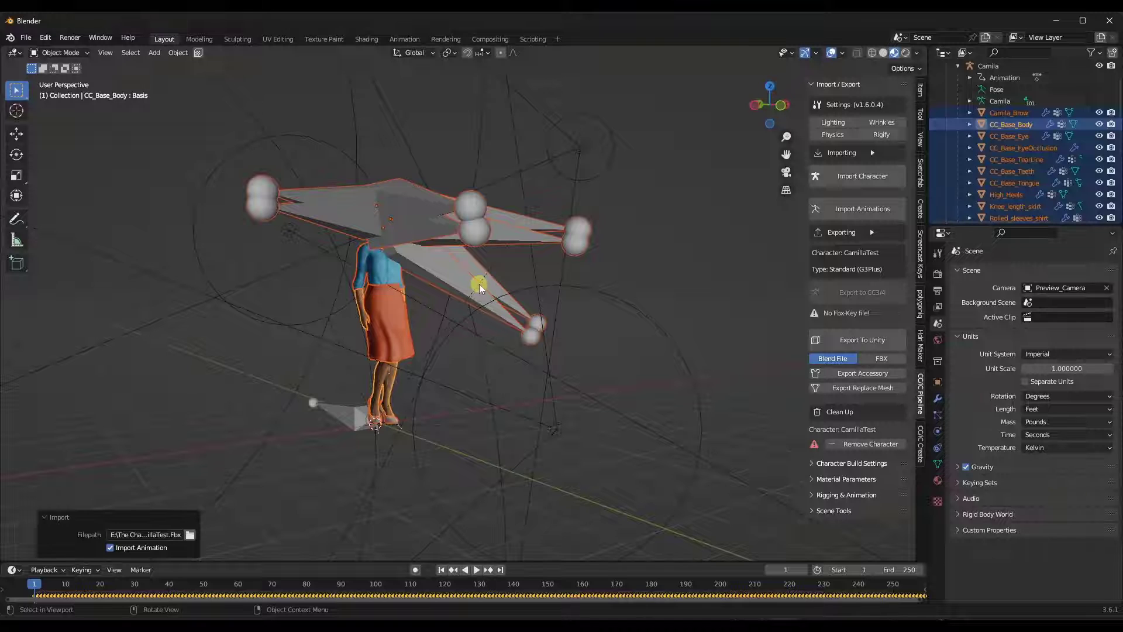
scroll(384, 249, up, 8)
middle_drag(380, 291, 499, 297)
scroll(488, 310, down, 5)
scroll(499, 297, down, 4)
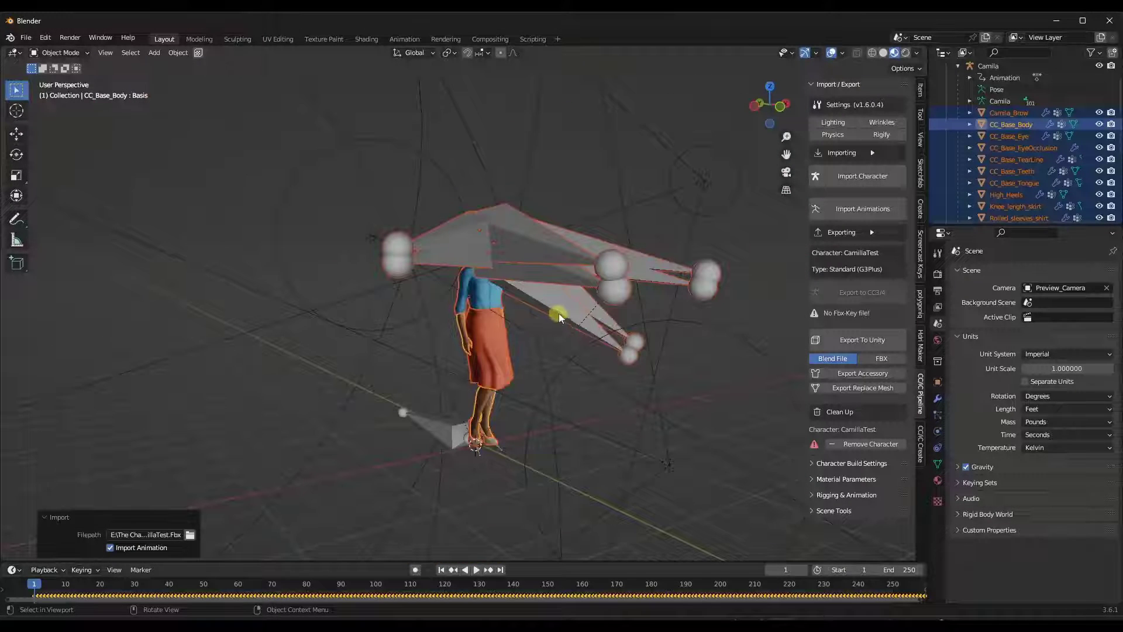
middle_drag(589, 297, 584, 288)
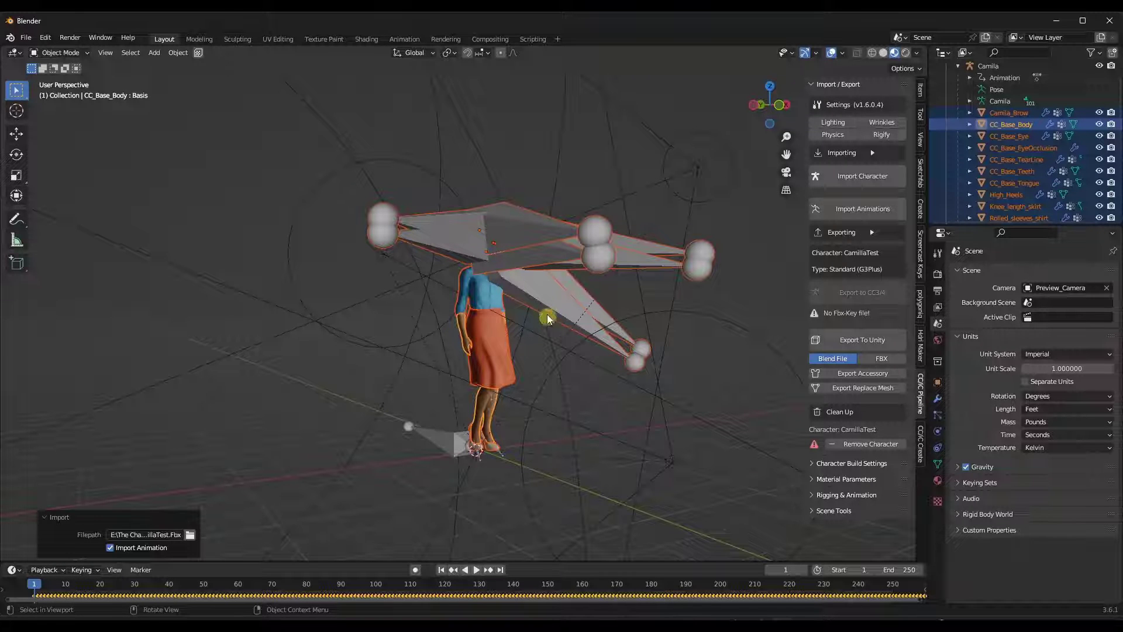
middle_drag(549, 306, 578, 322)
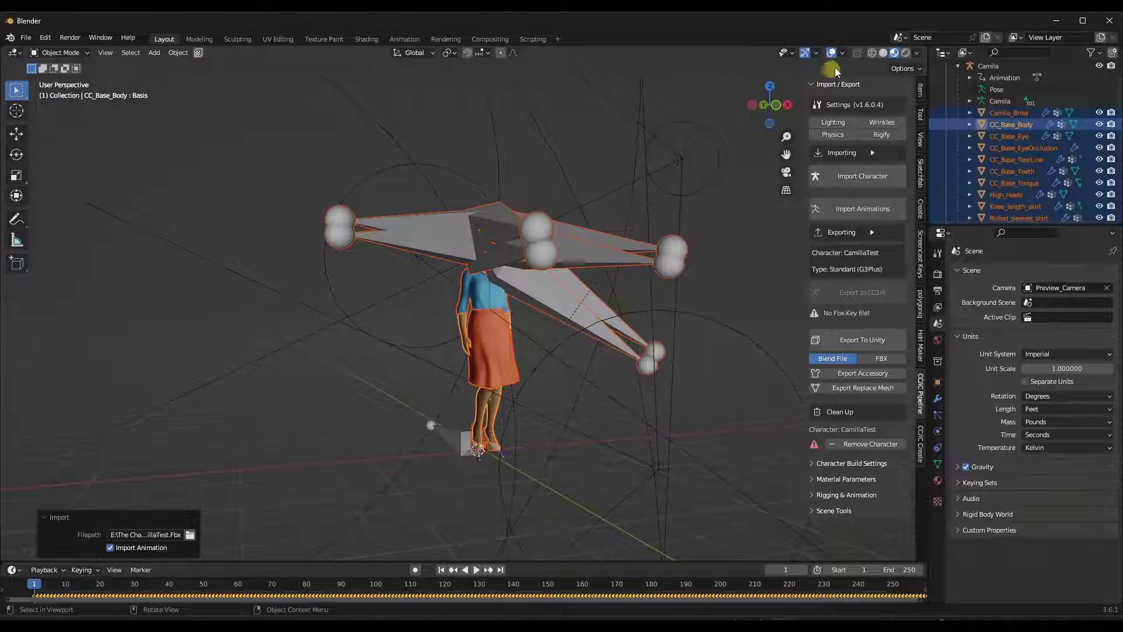
click(844, 52)
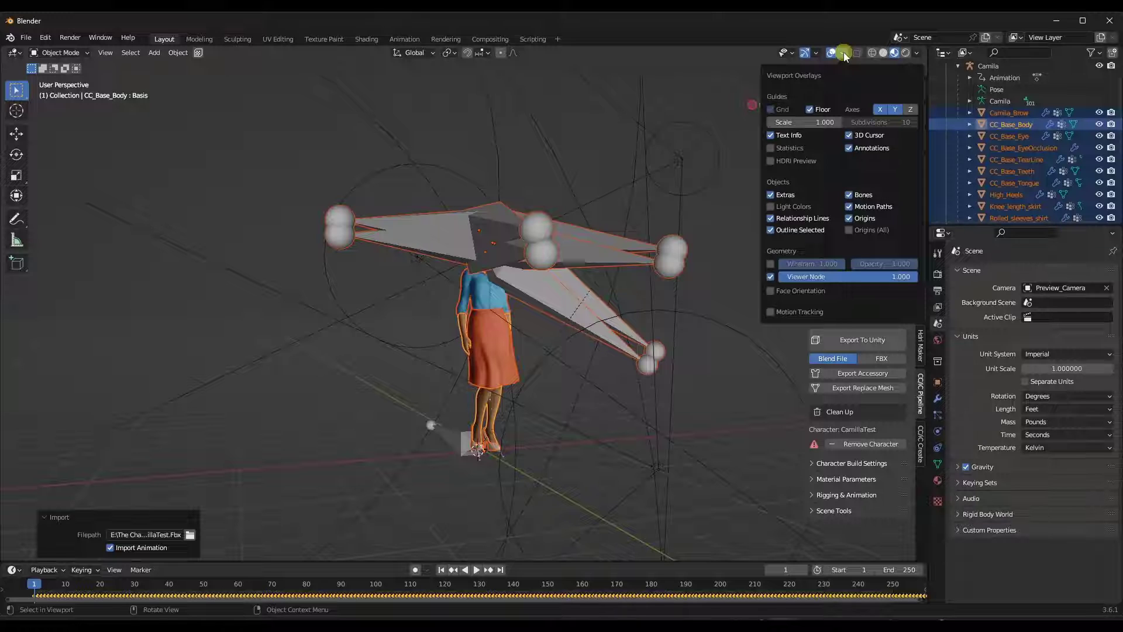
click(849, 195)
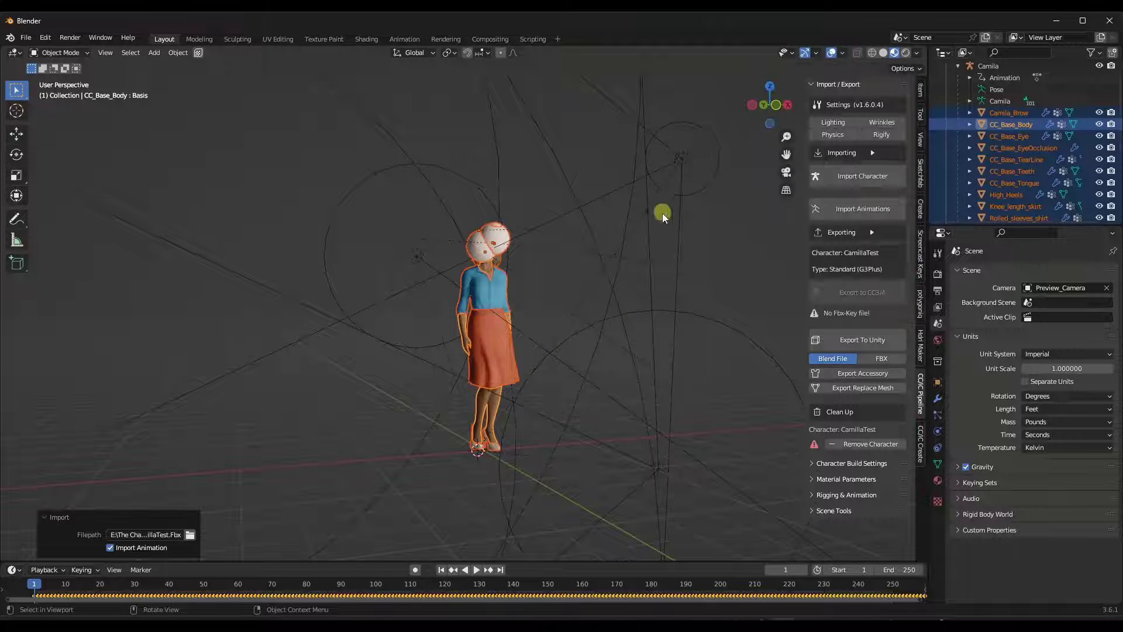
- Delete the four dummy spheres covering the character's head
scroll(487, 253, up, 4)
click(502, 227)
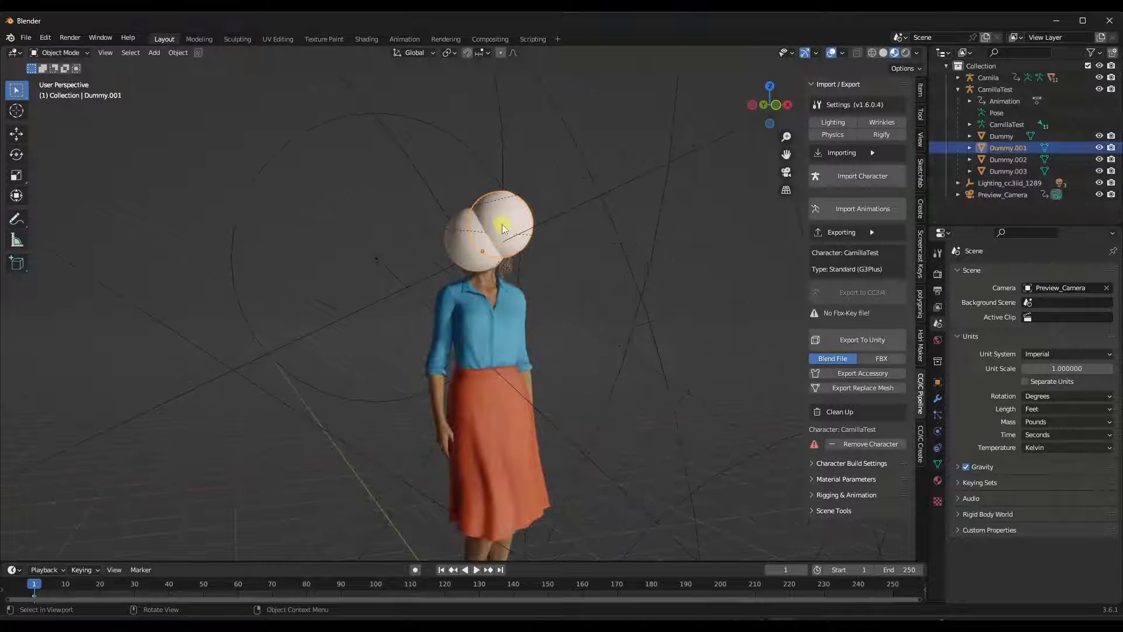
mouse_move(583, 242)
middle_down()
mouse_move(547, 242)
mouse_move(581, 249)
middle_up()
key(Delete)
click(506, 205)
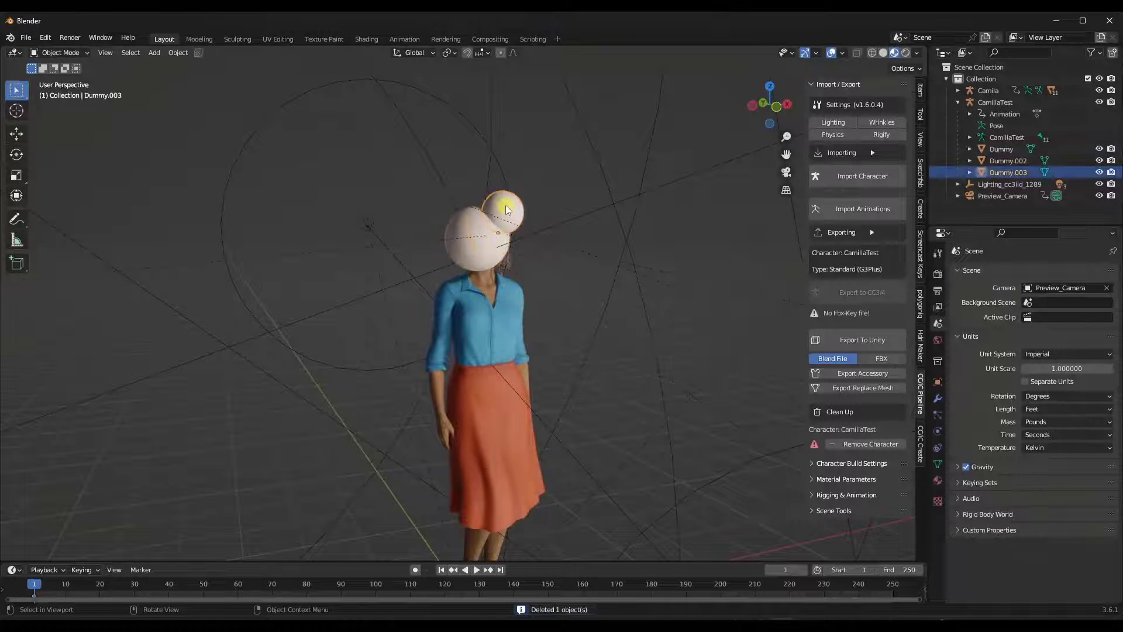
key(Delete)
click(493, 222)
key(Delete)
click(505, 205)
key(Delete)
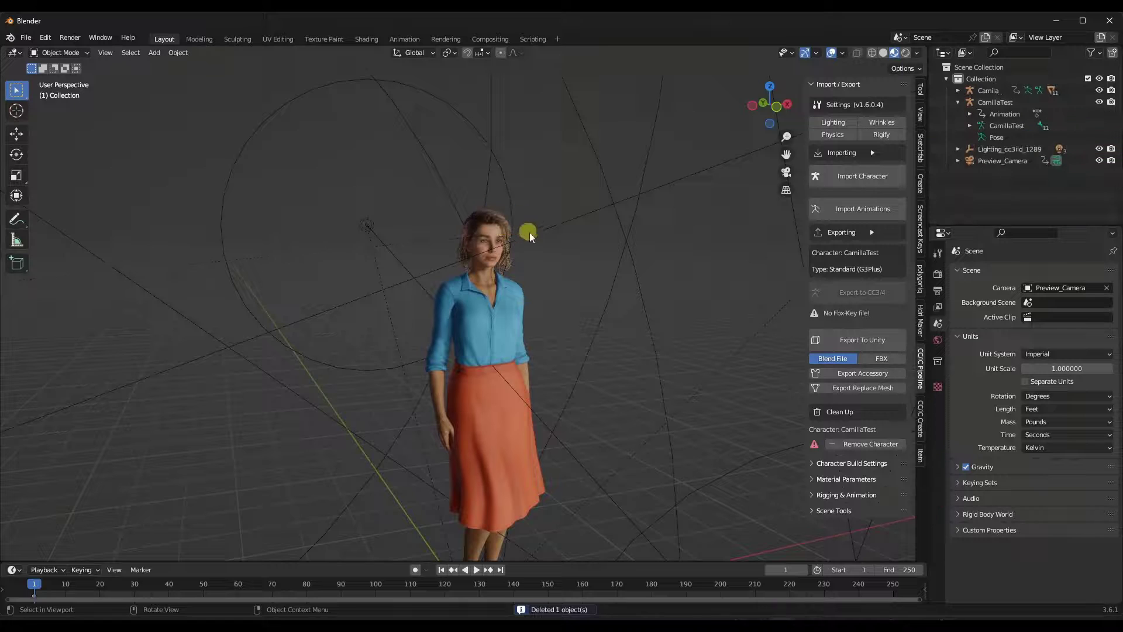
- Examine the imported character's face, hair and clothing up close and from a distance
scroll(537, 238, up, 3)
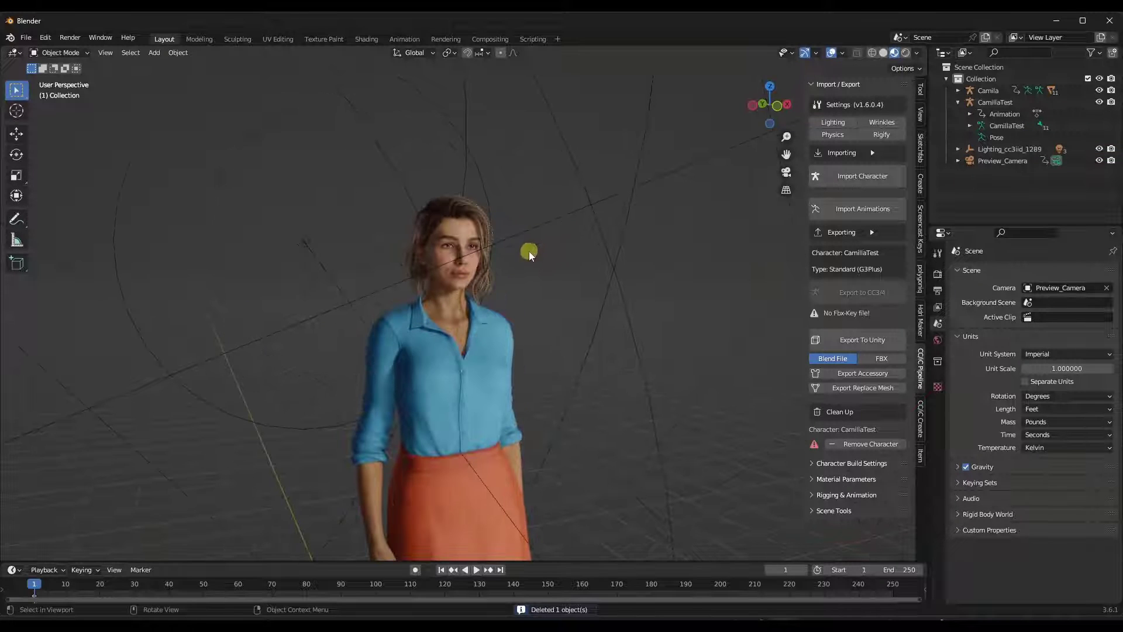
scroll(518, 234, down, 3)
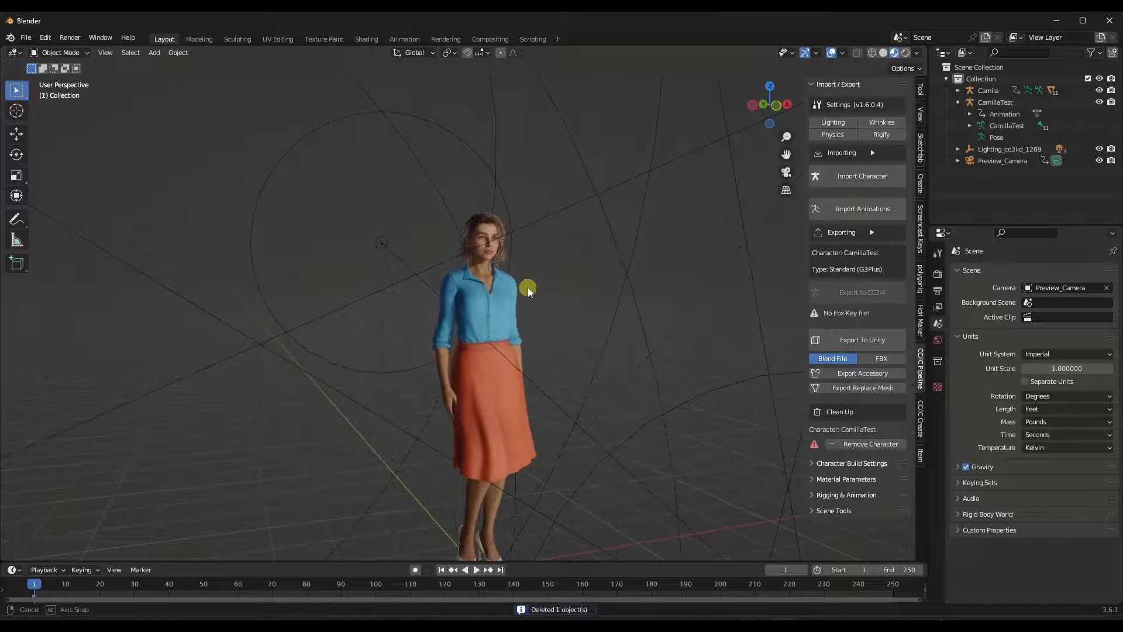
scroll(527, 275, up, 5)
middle_drag(465, 241, 509, 253)
scroll(458, 195, up, 4)
middle_drag(458, 196, 471, 251)
scroll(437, 171, up, 5)
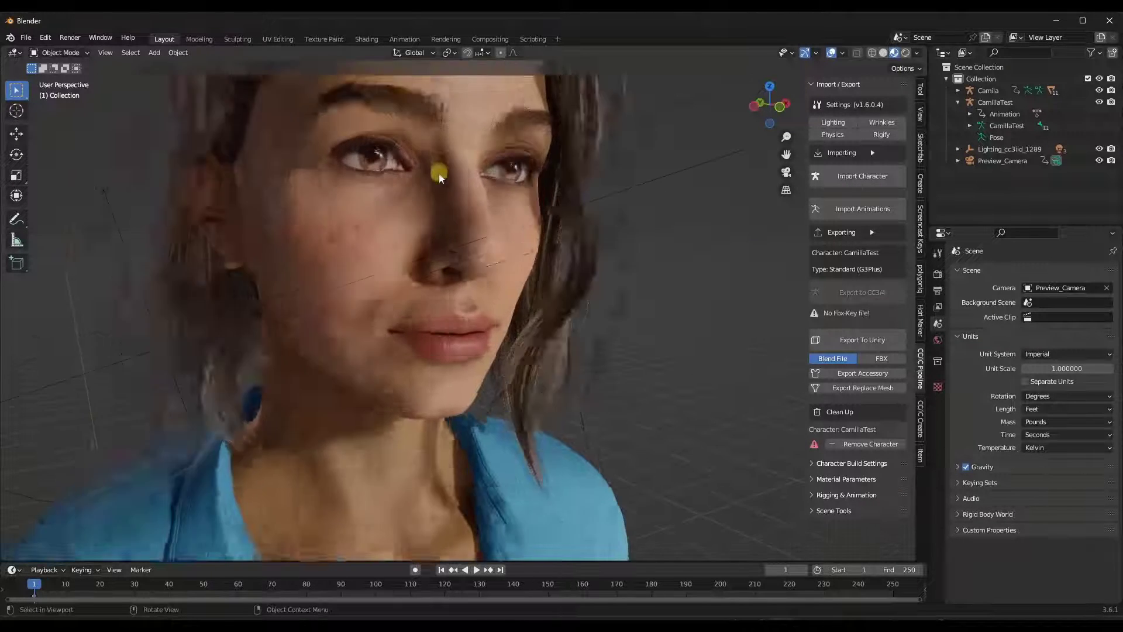
scroll(434, 273, down, 8)
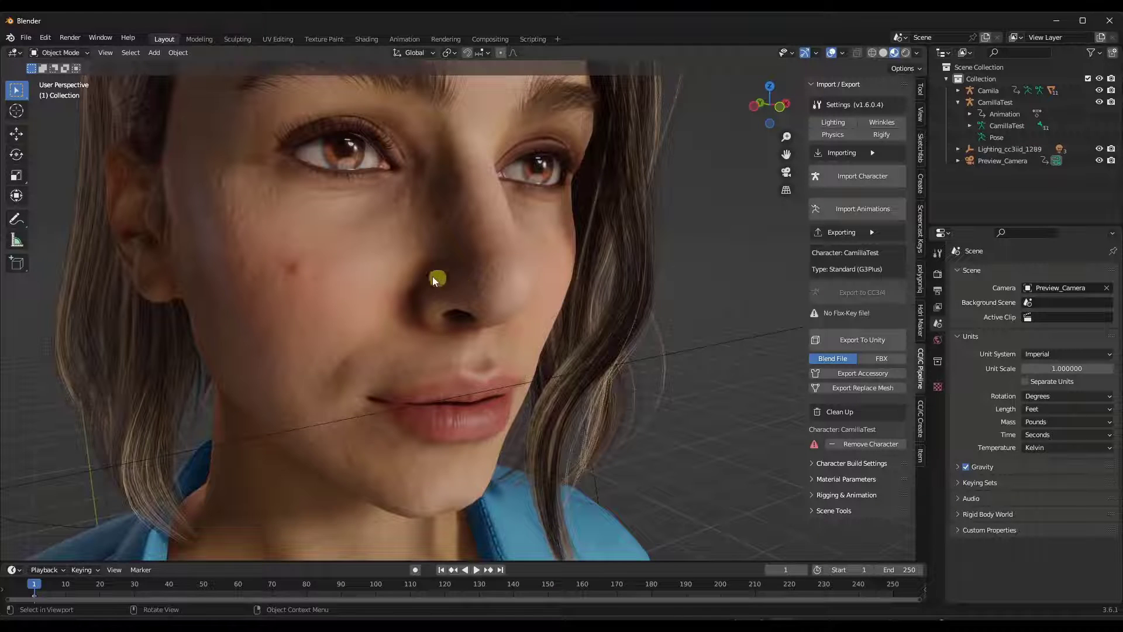
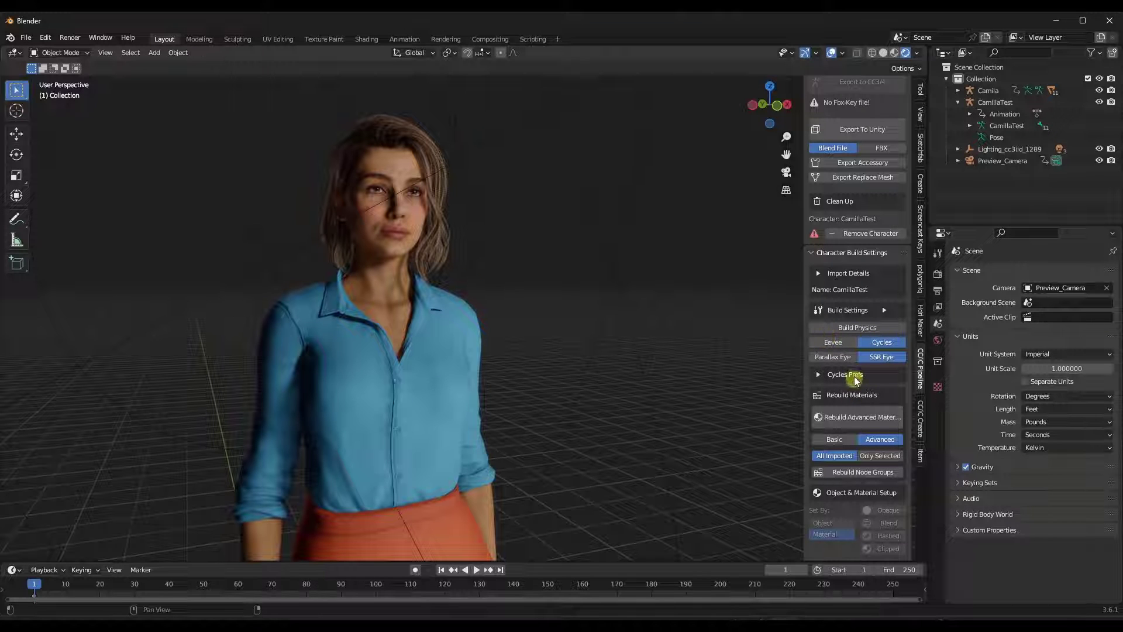
middle_drag(582, 226, 462, 78)
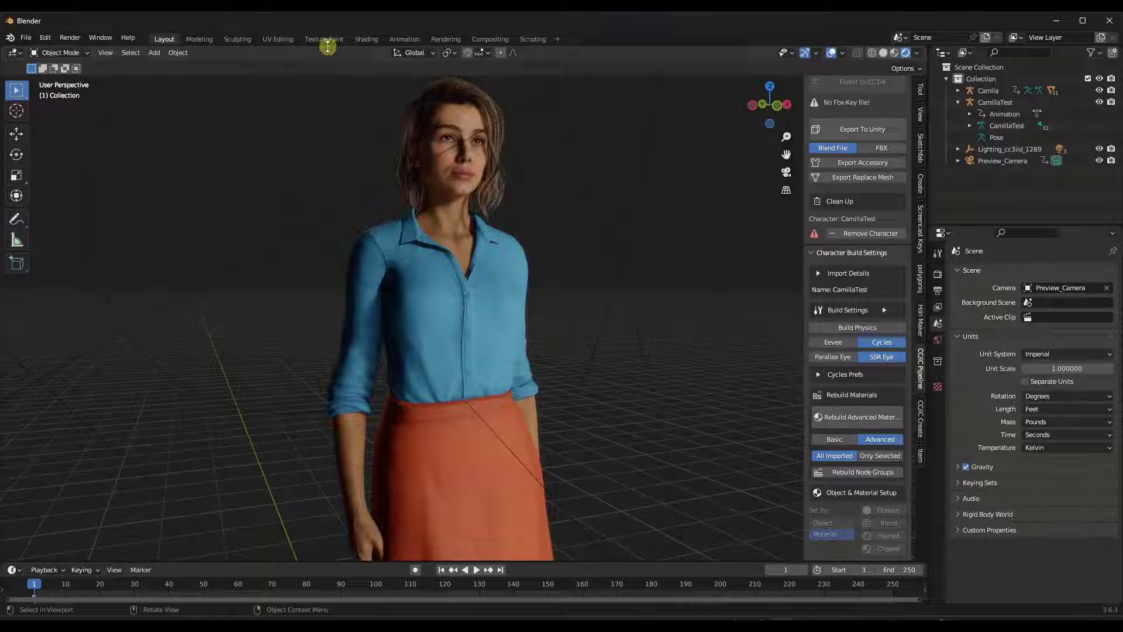
- Show the skirt's material nodes in the Shading workspace and hide the bones in its viewport
click(367, 40)
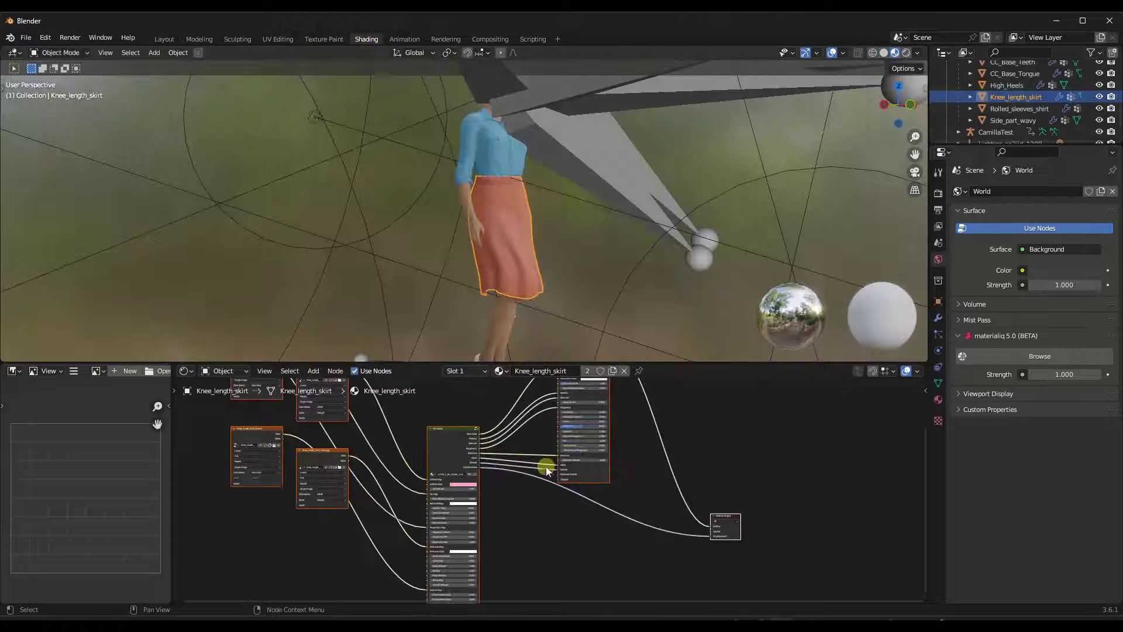
scroll(526, 444, down, 2)
scroll(440, 507, up, 2)
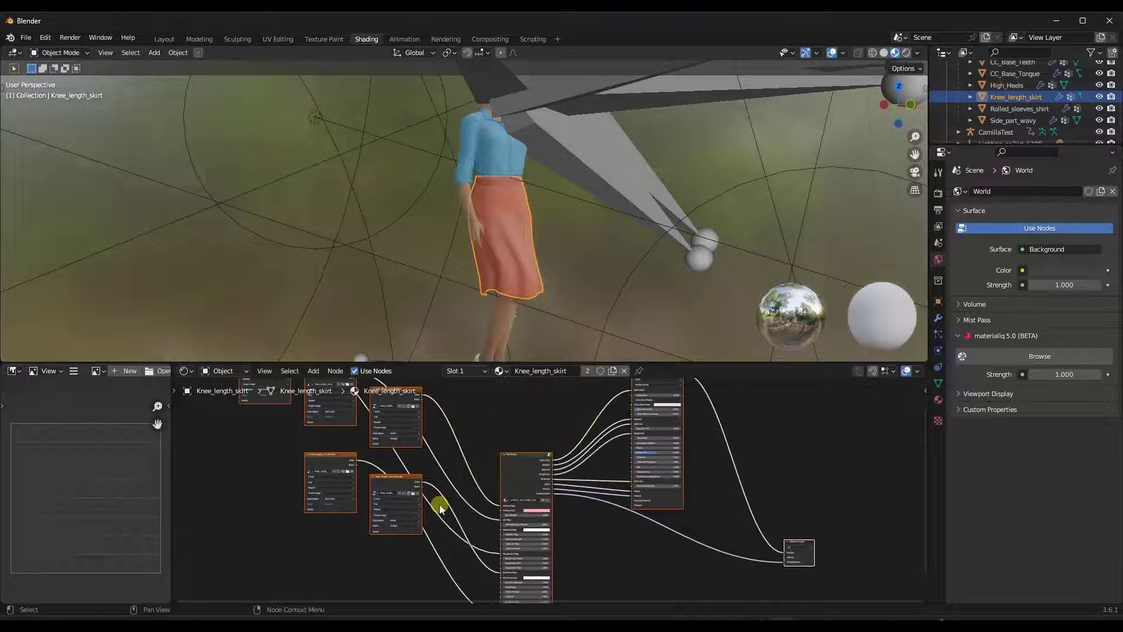
scroll(440, 507, down, 2)
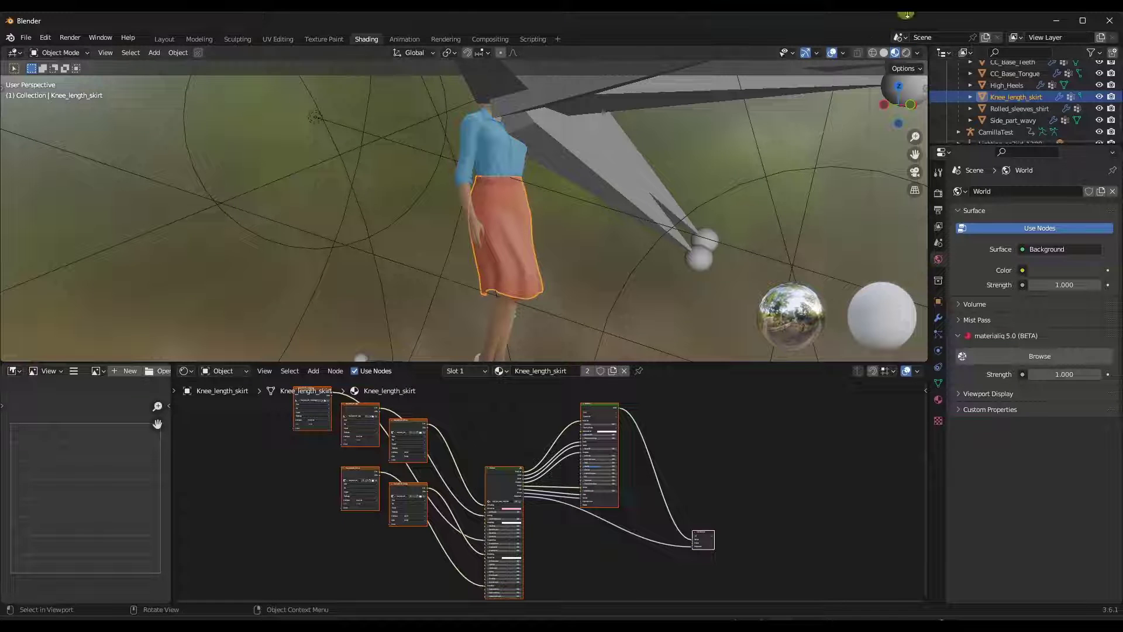
click(846, 52)
click(842, 194)
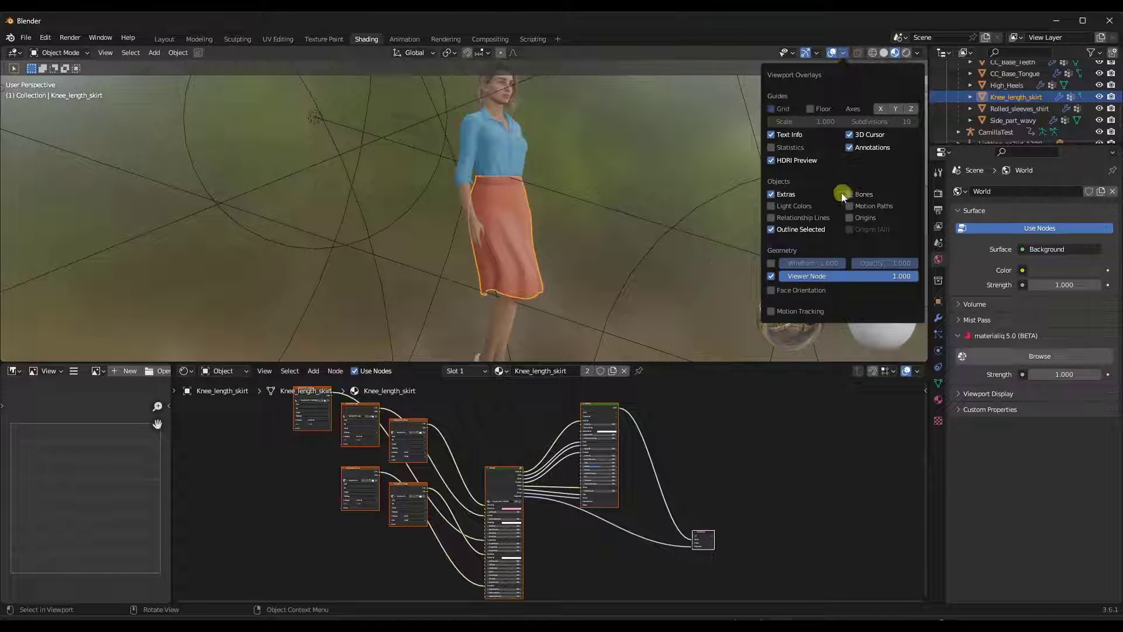
- In the CC/IC Pipeline's Character Build Settings, rebuild the materials of all imported objects as Basic
key(n)
scroll(925, 316, down, 4)
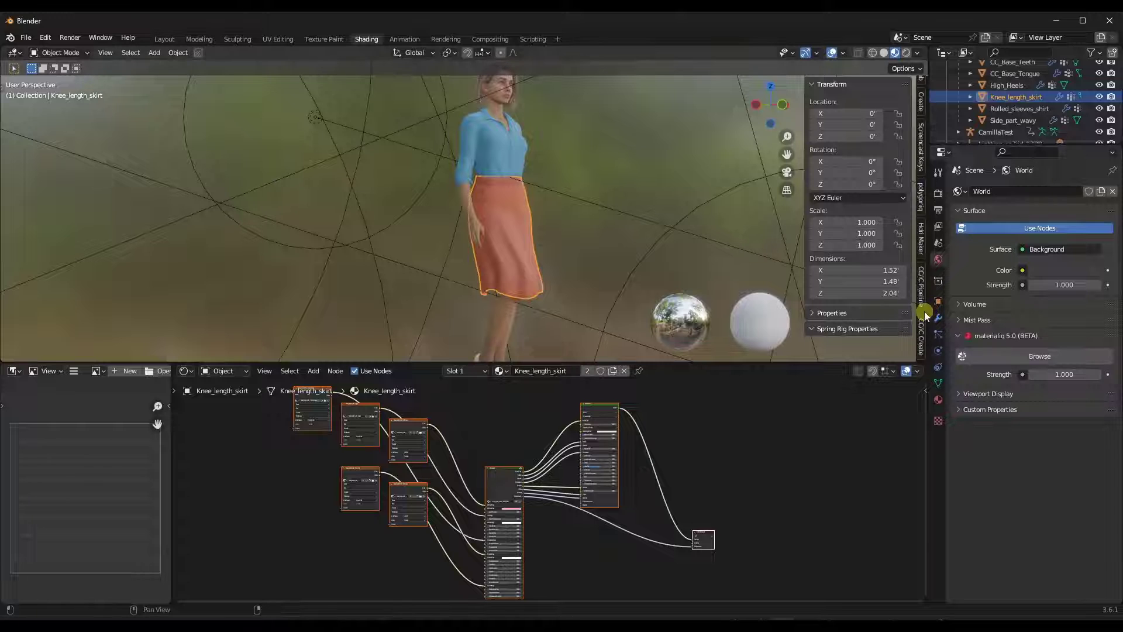
click(922, 289)
scroll(880, 245, down, 6)
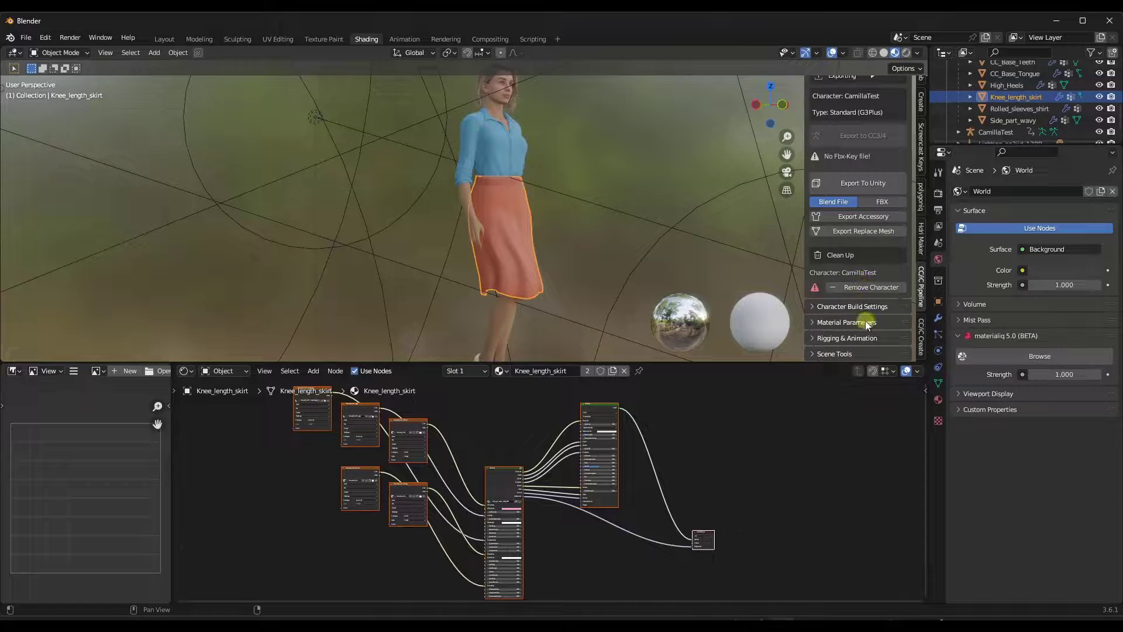
click(851, 309)
scroll(856, 305, down, 6)
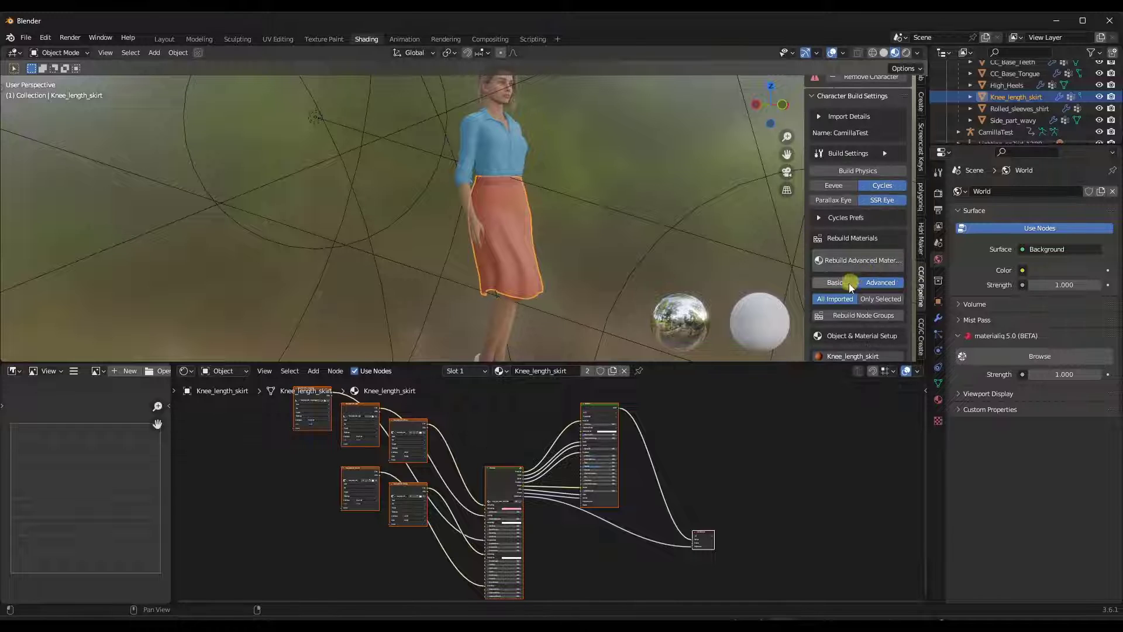
click(848, 285)
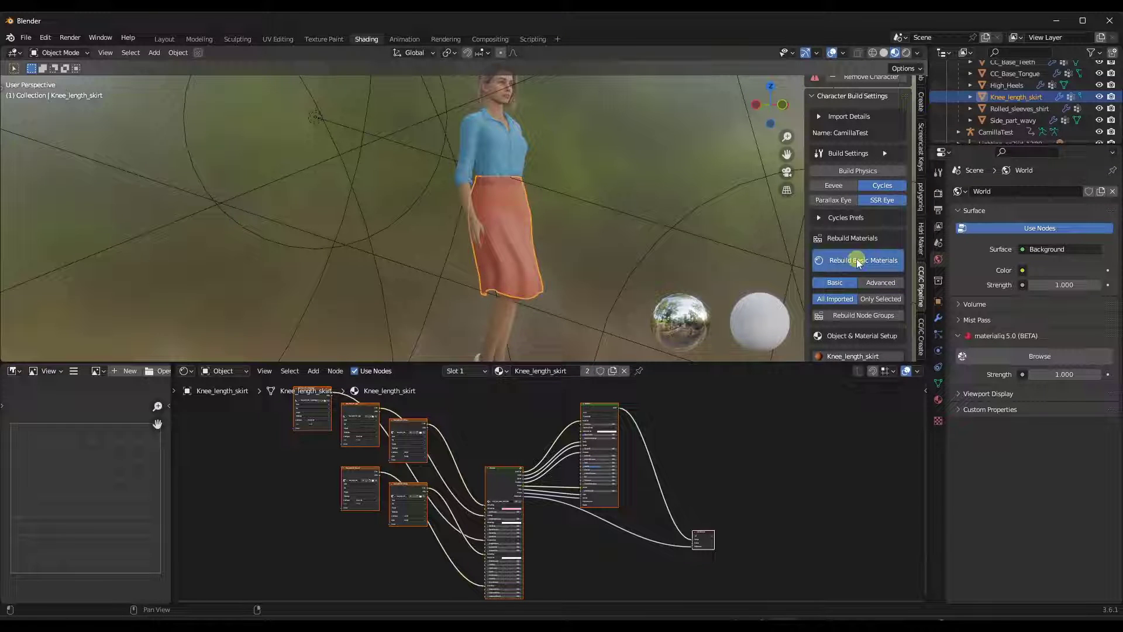
click(858, 261)
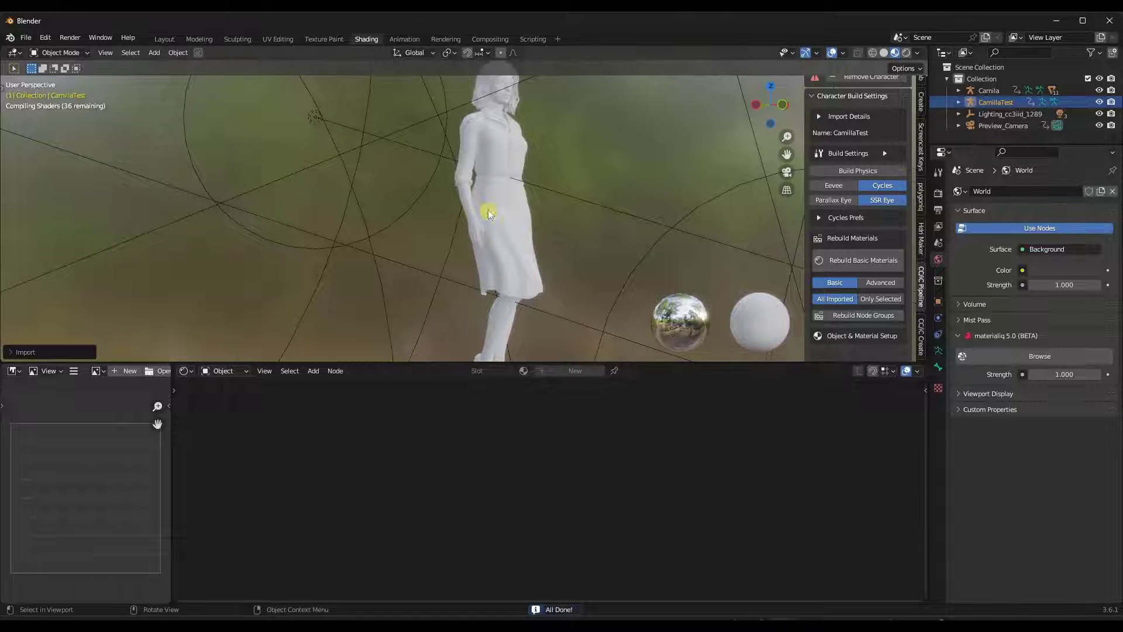
- Rebuild the materials of all imported objects as Advanced in the Character Build Settings
click(515, 248)
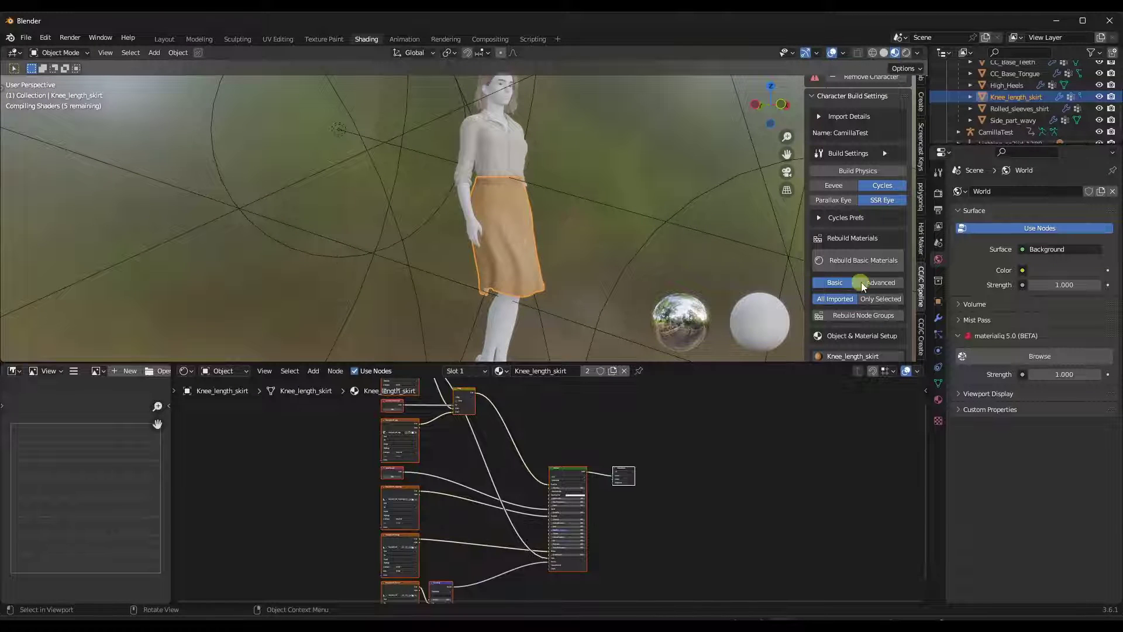
click(879, 284)
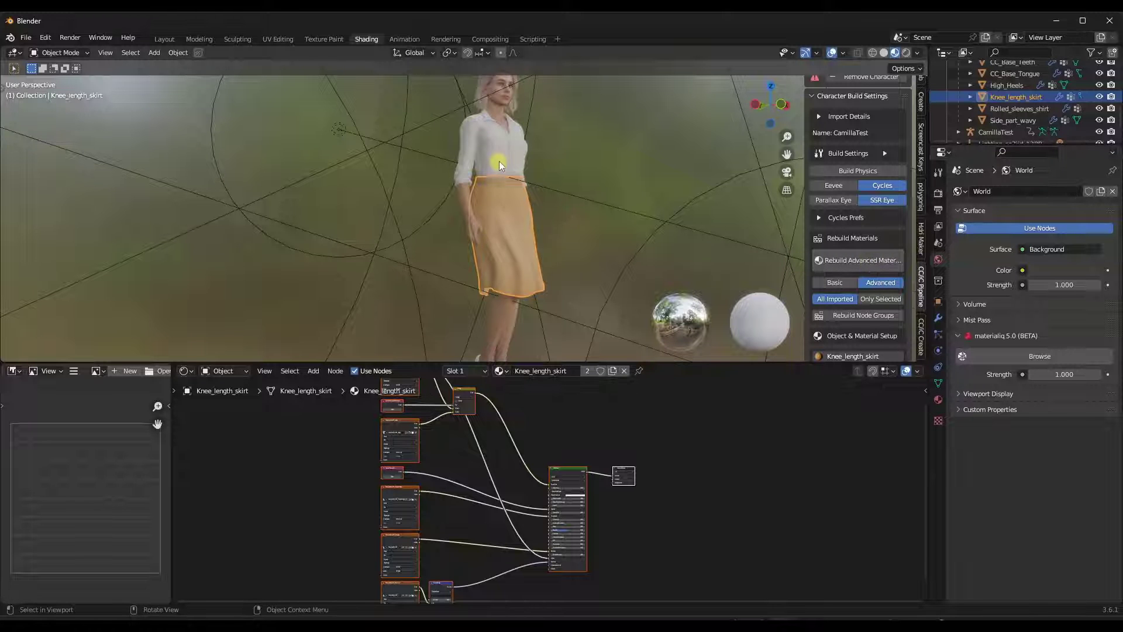
middle_drag(499, 160, 516, 252)
click(834, 265)
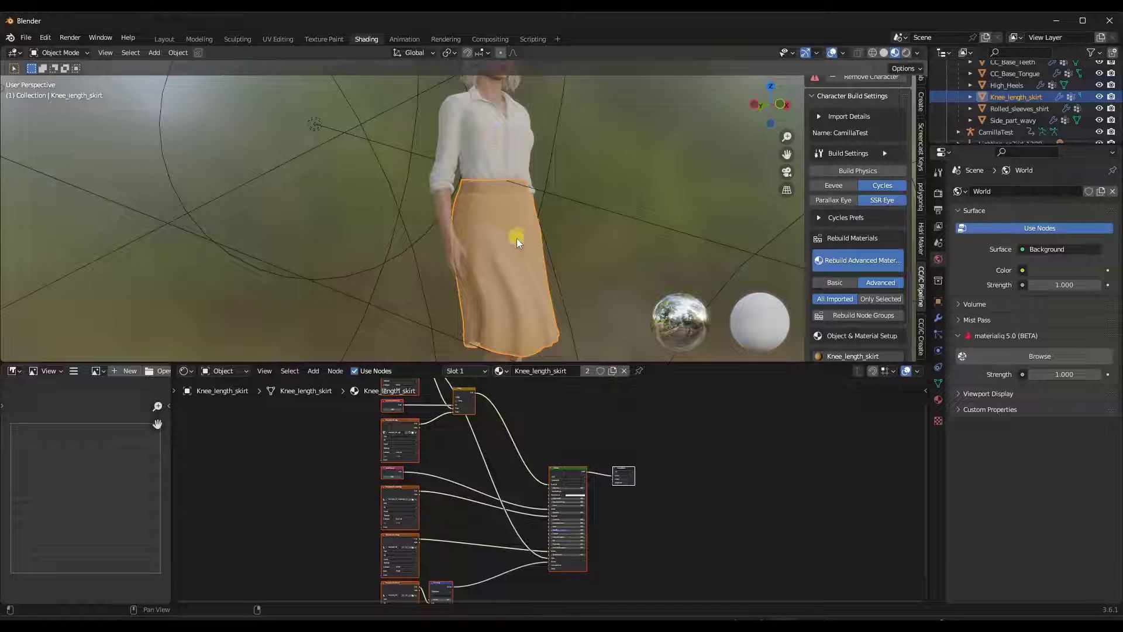
middle_drag(504, 188, 490, 234)
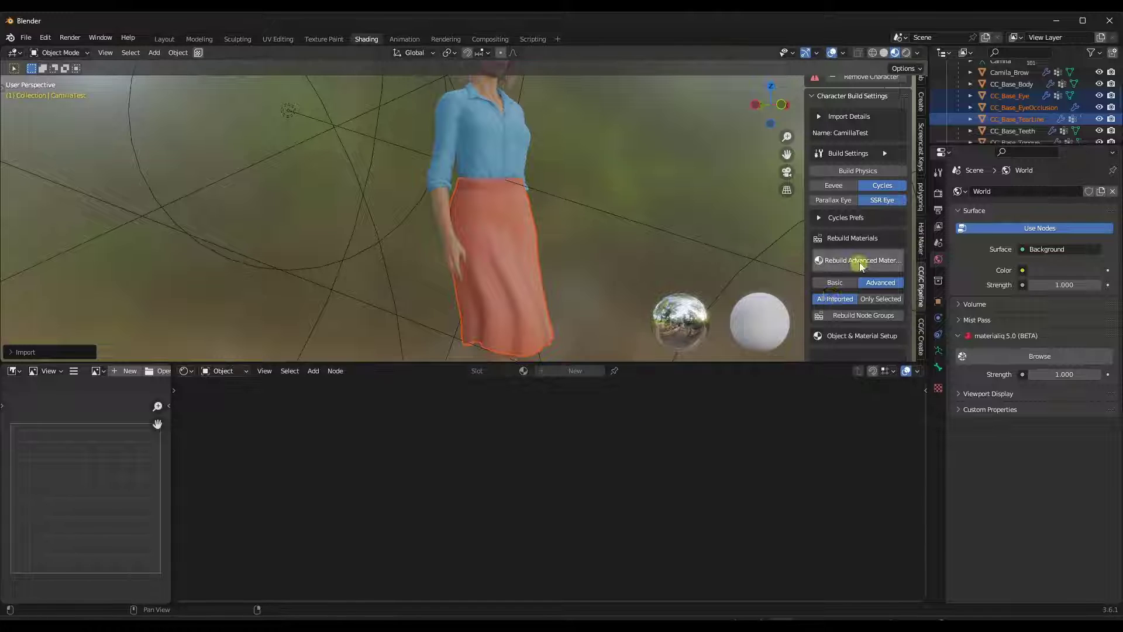
- Examine the skirt's rebuilt shader nodes up close
click(507, 230)
scroll(528, 523, up, 6)
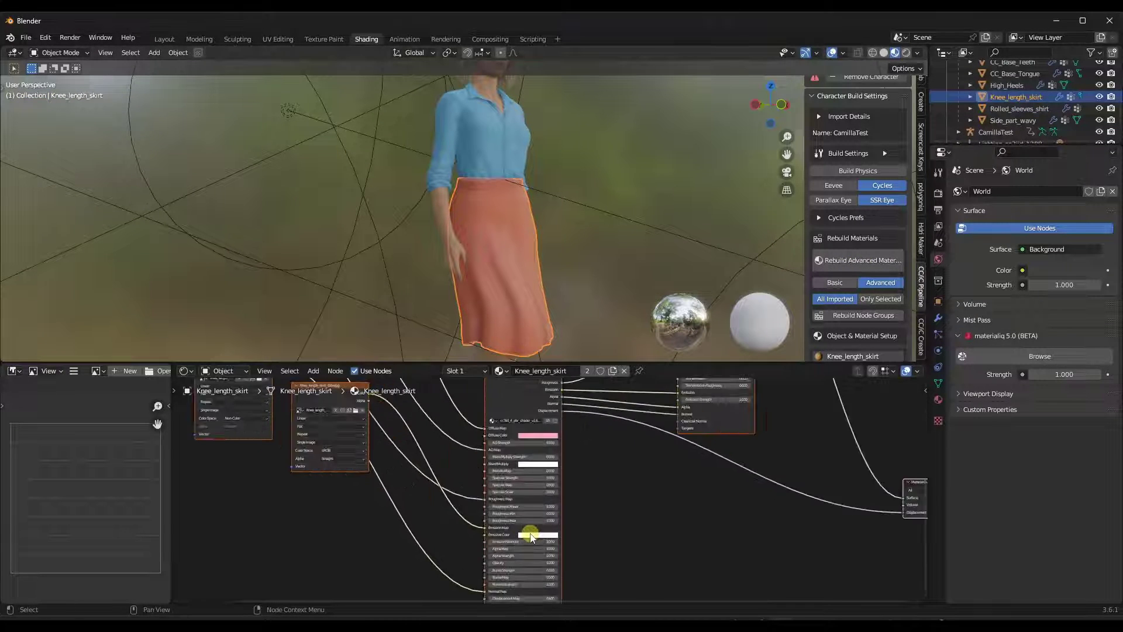
scroll(527, 518, down, 6)
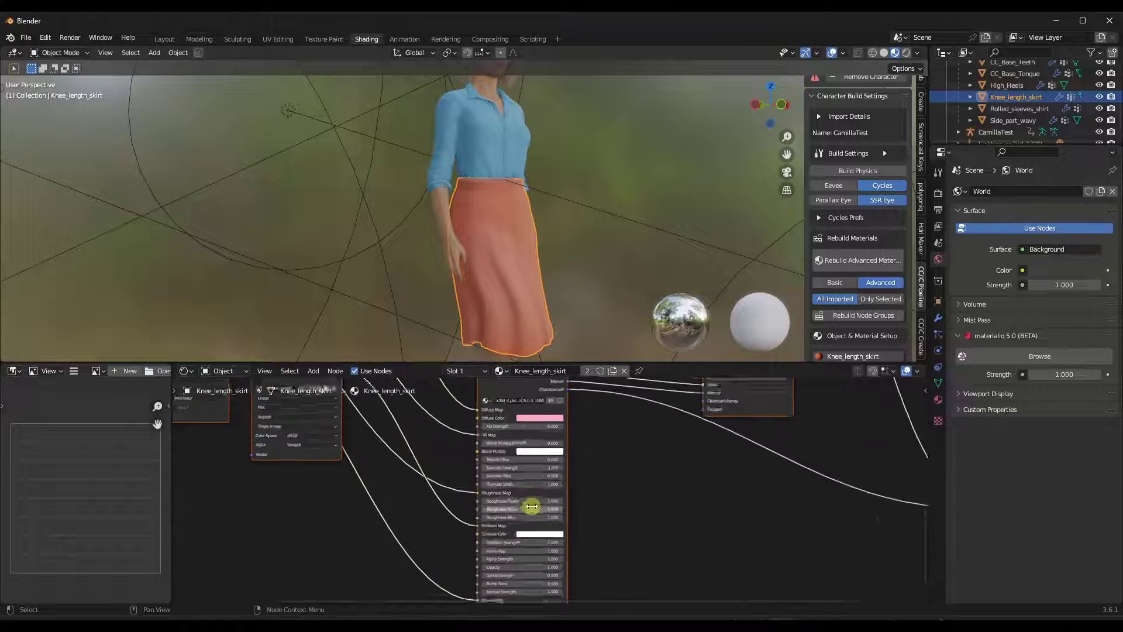
- In the Layout workspace, set the blue shirt's Specular to 0.66 and its Roughness Power to 0.82 in the Material Parameters
click(508, 151)
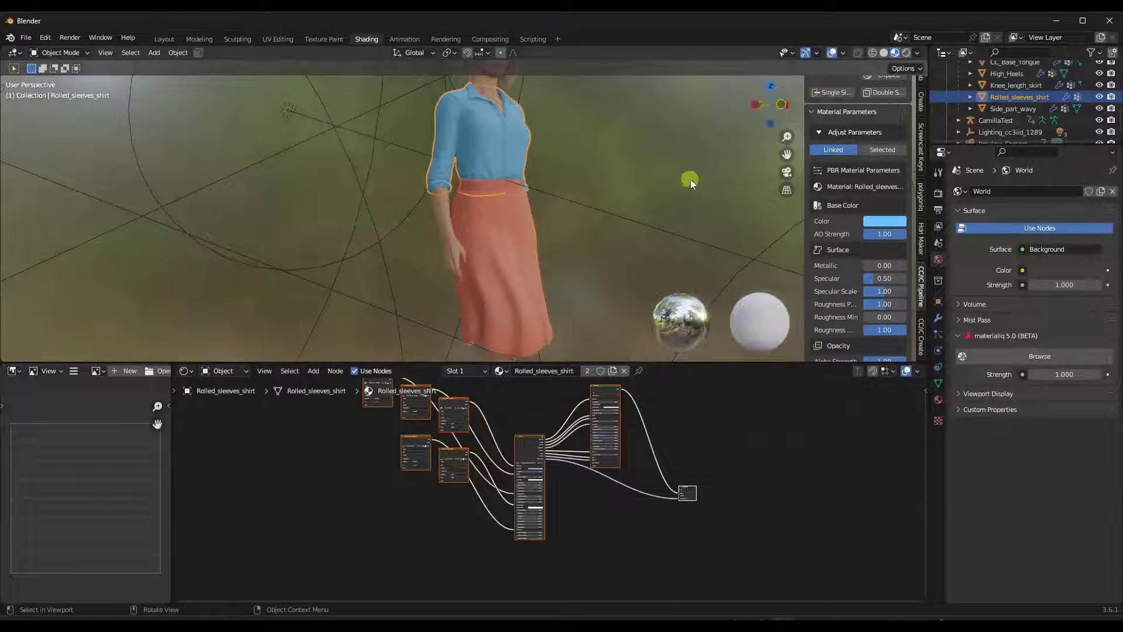
scroll(512, 102, up, 5)
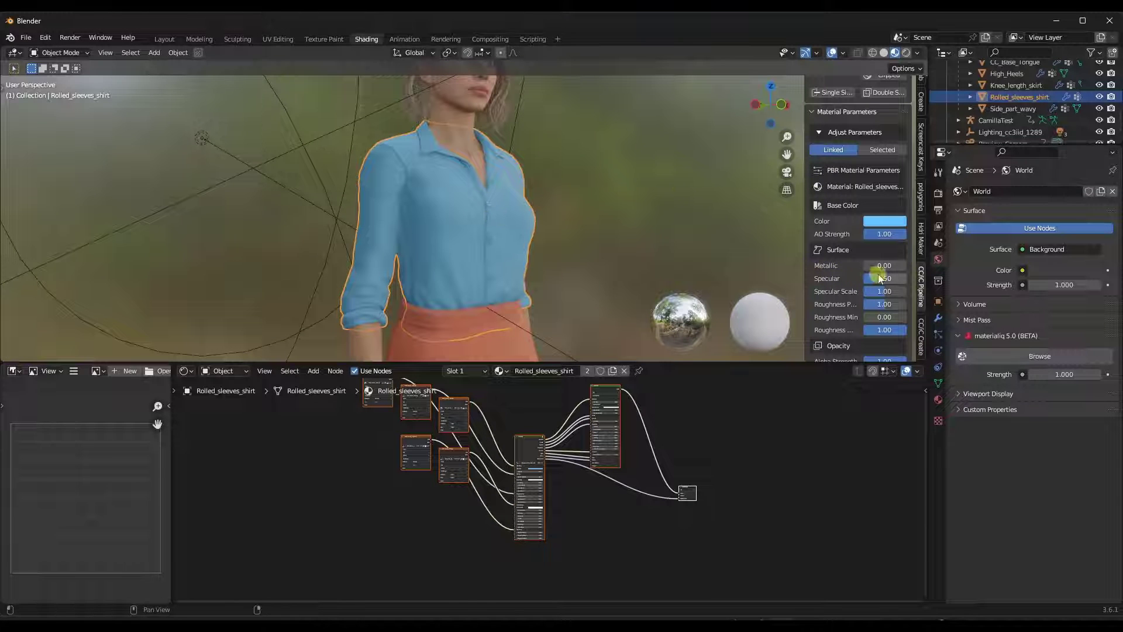
click(158, 40)
scroll(807, 354, down, 4)
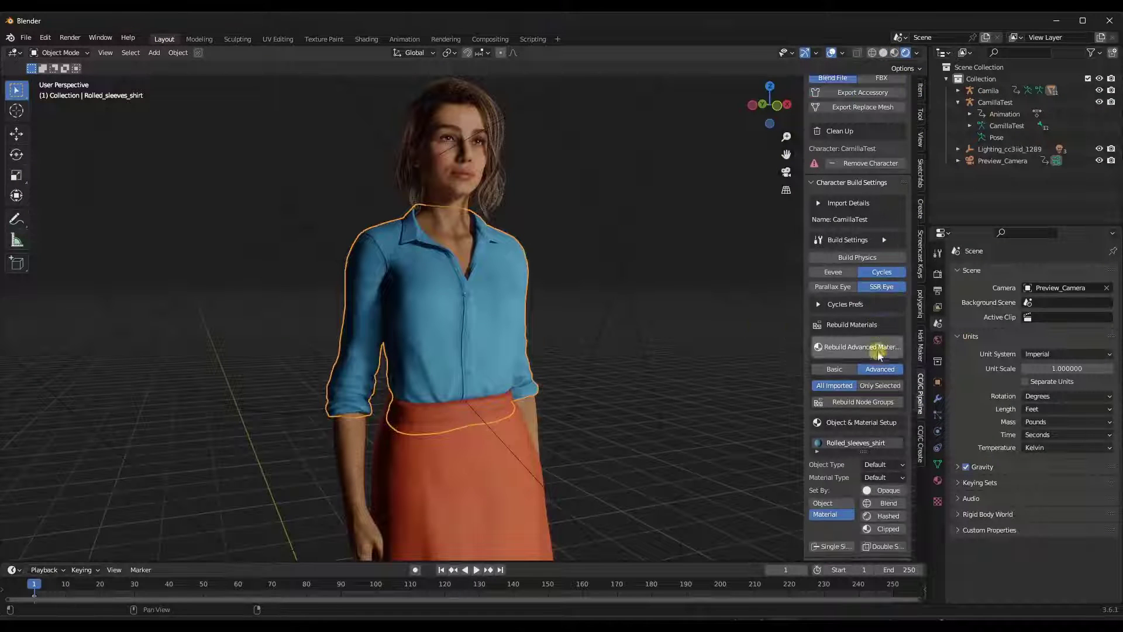
click(853, 524)
scroll(872, 402, down, 14)
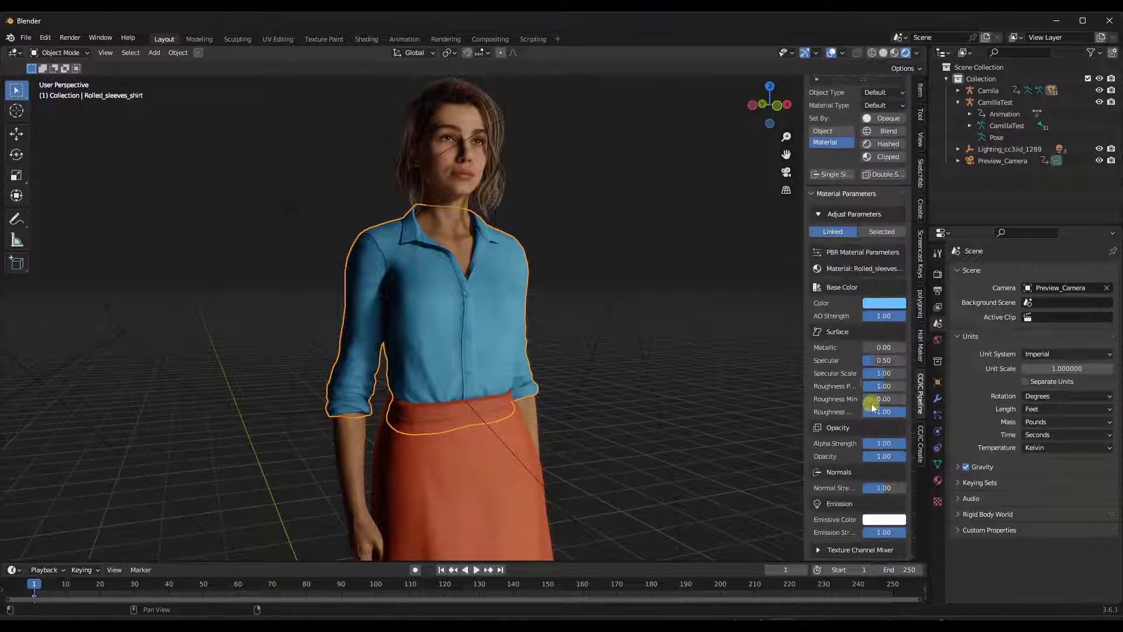
mouse_move(873, 252)
mouse_down()
mouse_move(602, 253)
mouse_move(877, 265)
mouse_move(596, 268)
mouse_up()
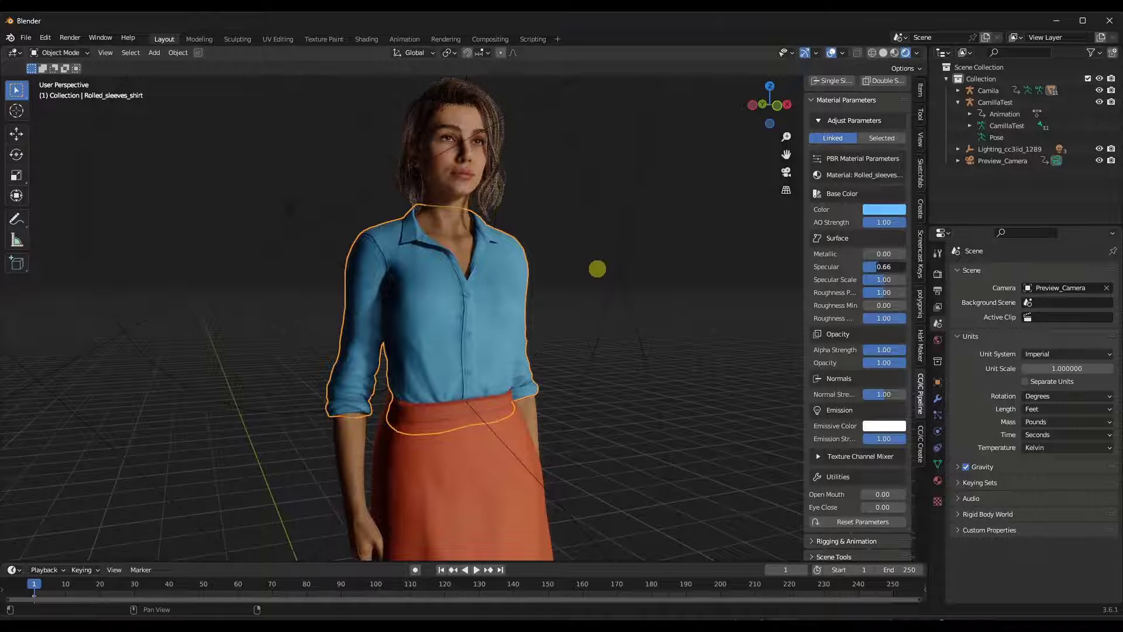
mouse_move(880, 293)
mouse_down()
mouse_move(589, 298)
mouse_move(600, 298)
mouse_up()
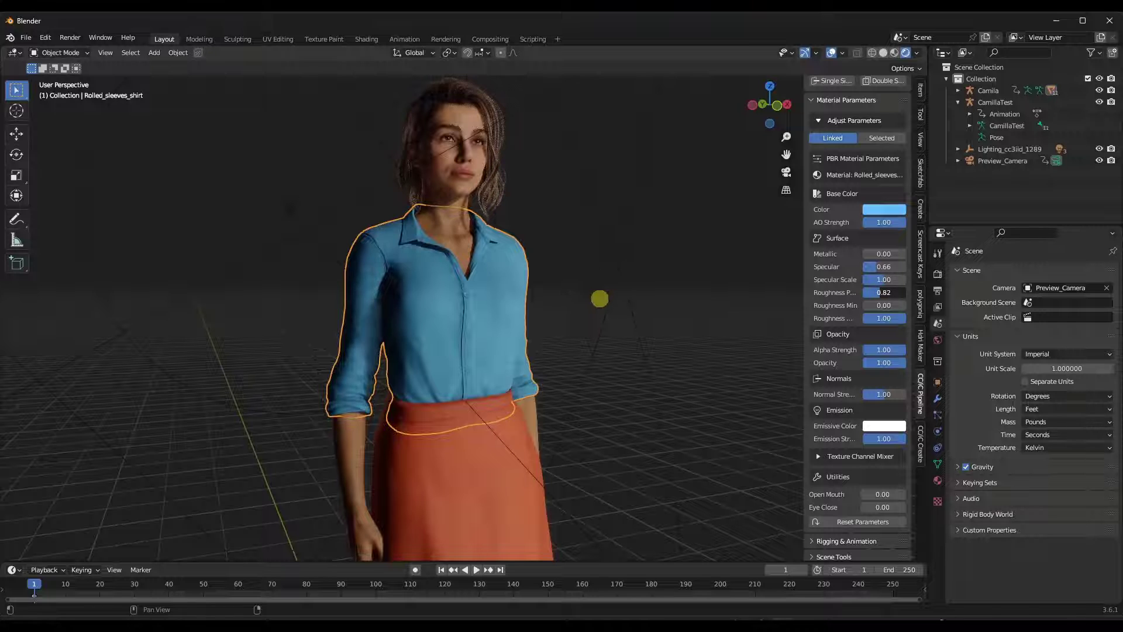
drag(885, 320, 654, 314)
scroll(838, 313, down, 1)
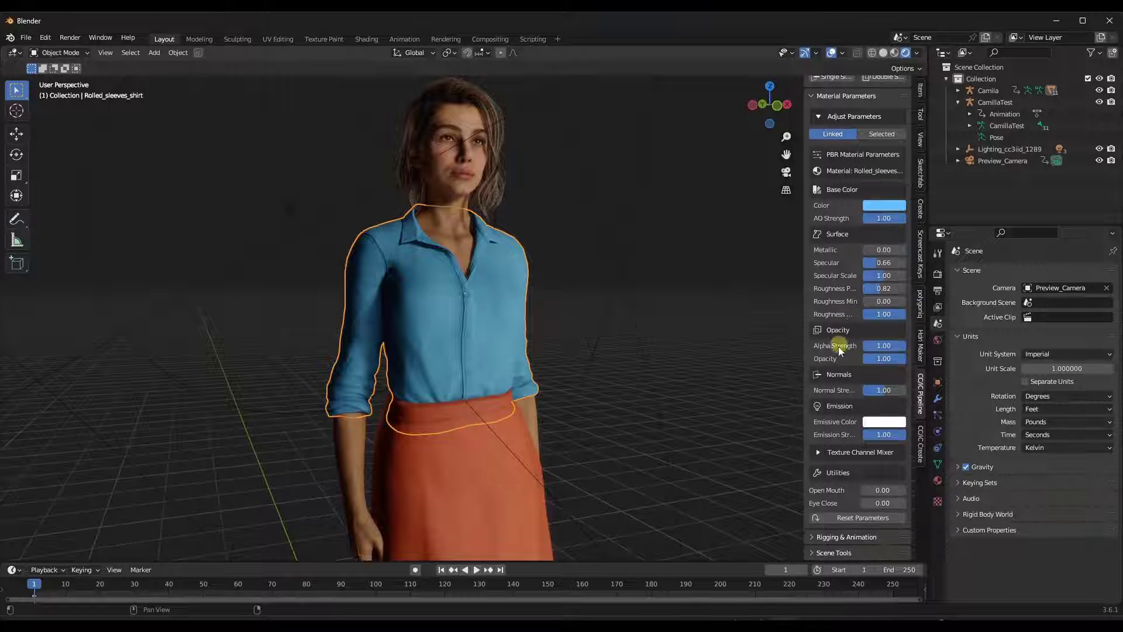
- Try the Eye Close utility while viewing the character's face up close
middle_drag(512, 315, 879, 408)
drag(877, 504, 909, 480)
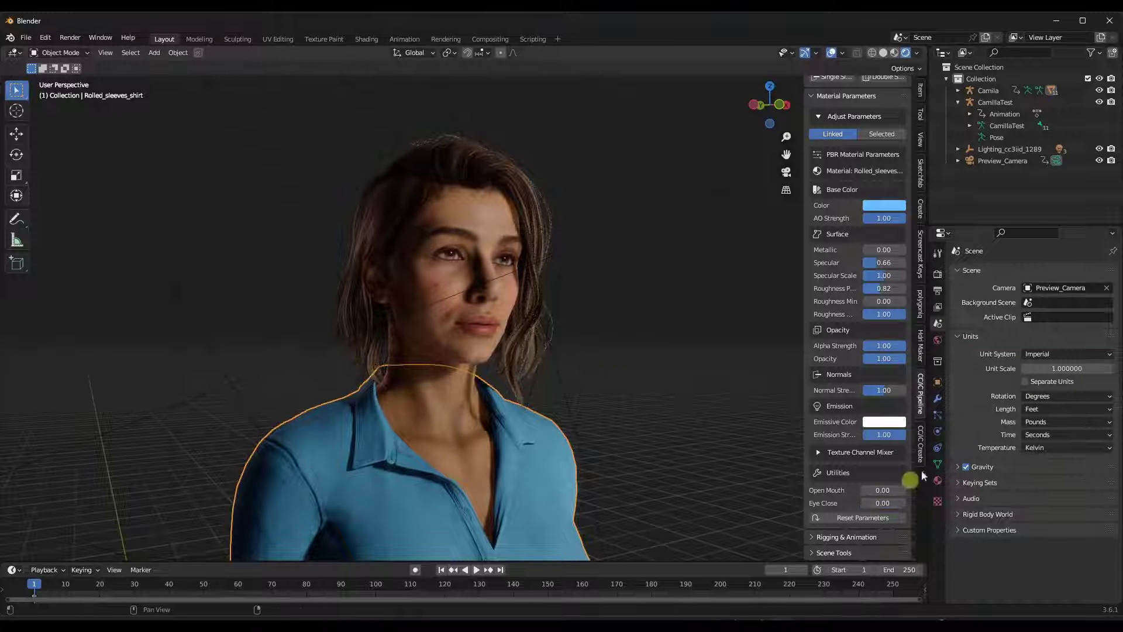
scroll(669, 343, up, 3)
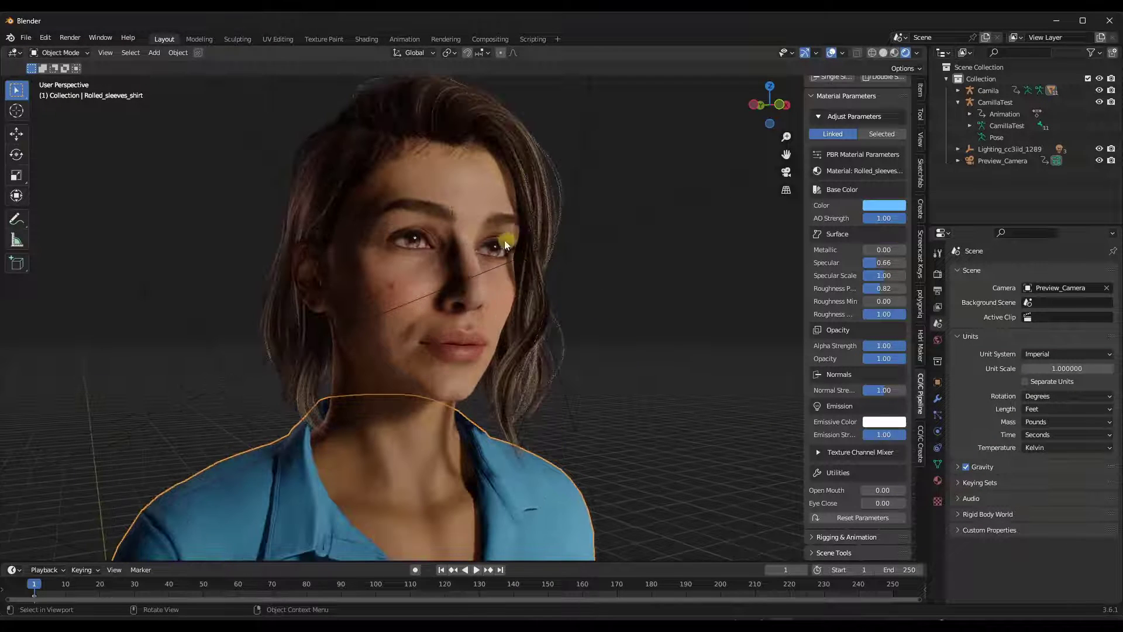
drag(598, 341, 802, 421)
scroll(526, 351, down, 5)
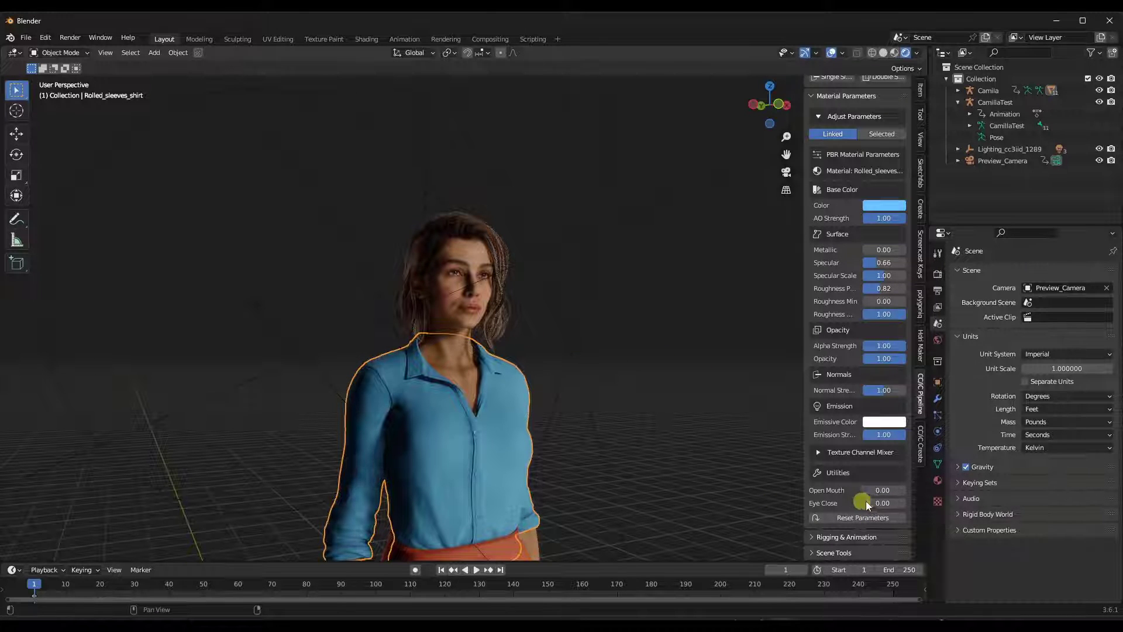
- Open the Scene Tools, apply the Courtyard scene lighting and view the character in rendered shading
click(833, 525)
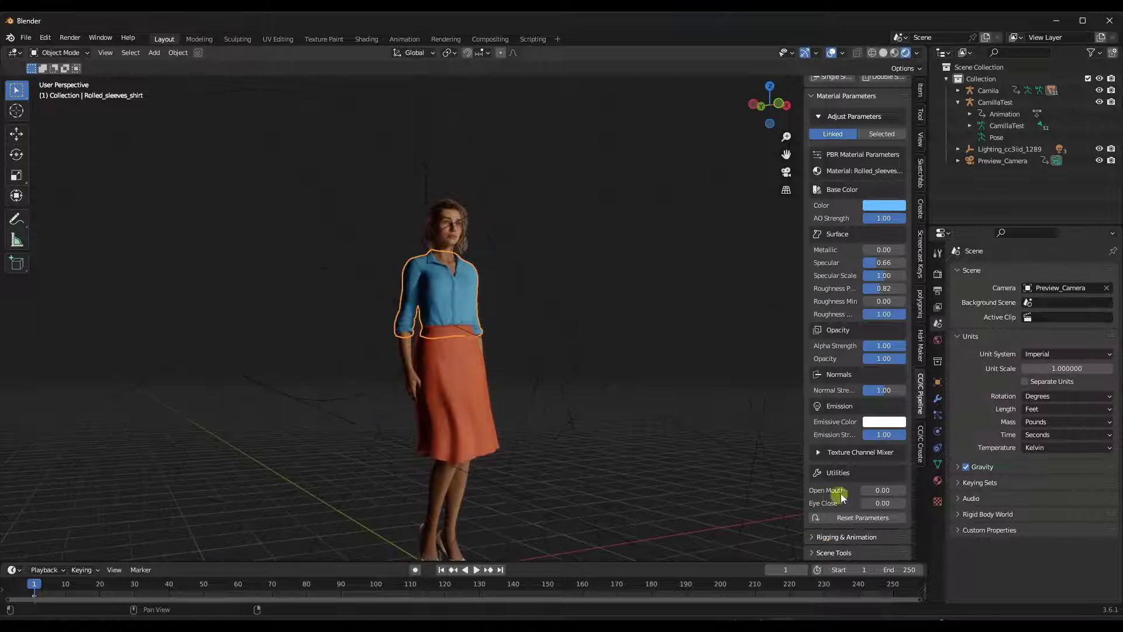
click(833, 551)
scroll(842, 444, down, 10)
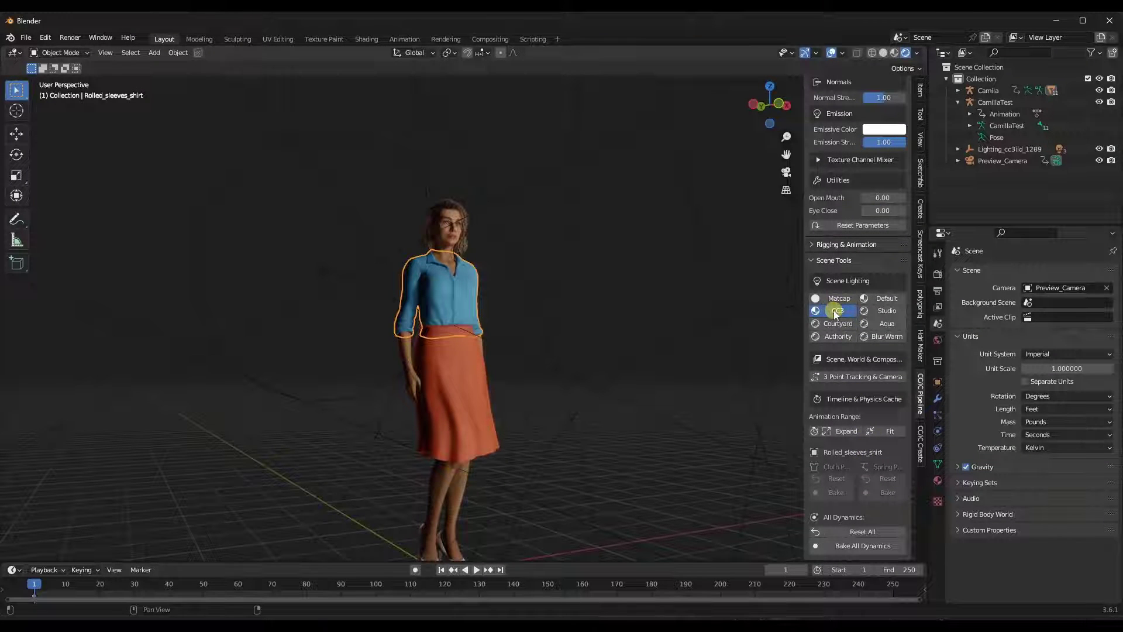
click(836, 313)
click(836, 323)
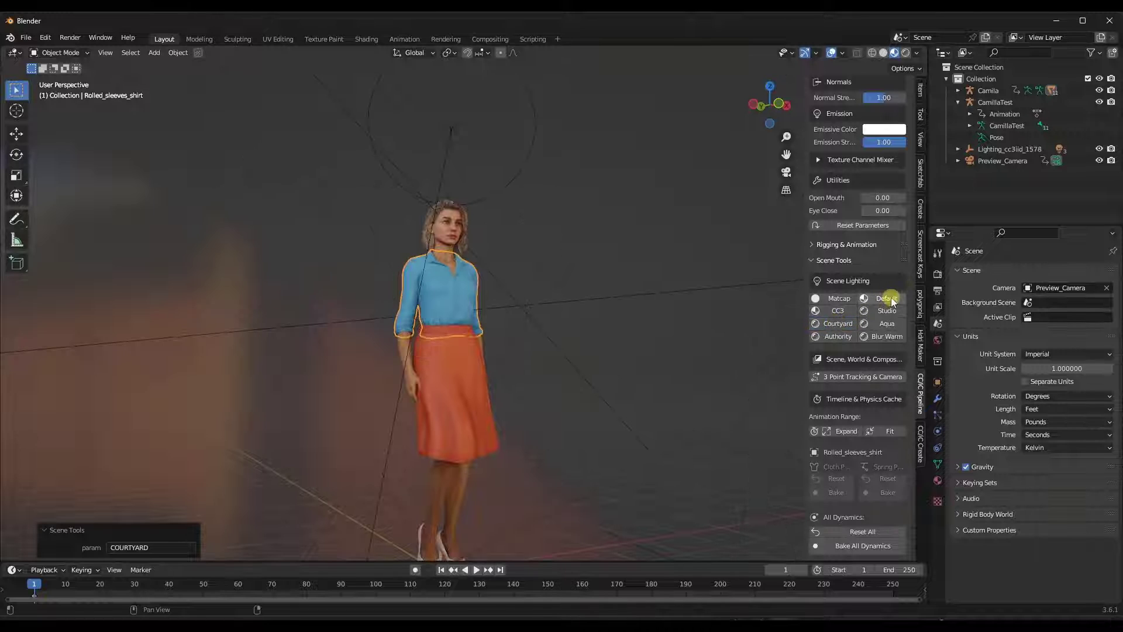
click(906, 53)
scroll(516, 227, up, 3)
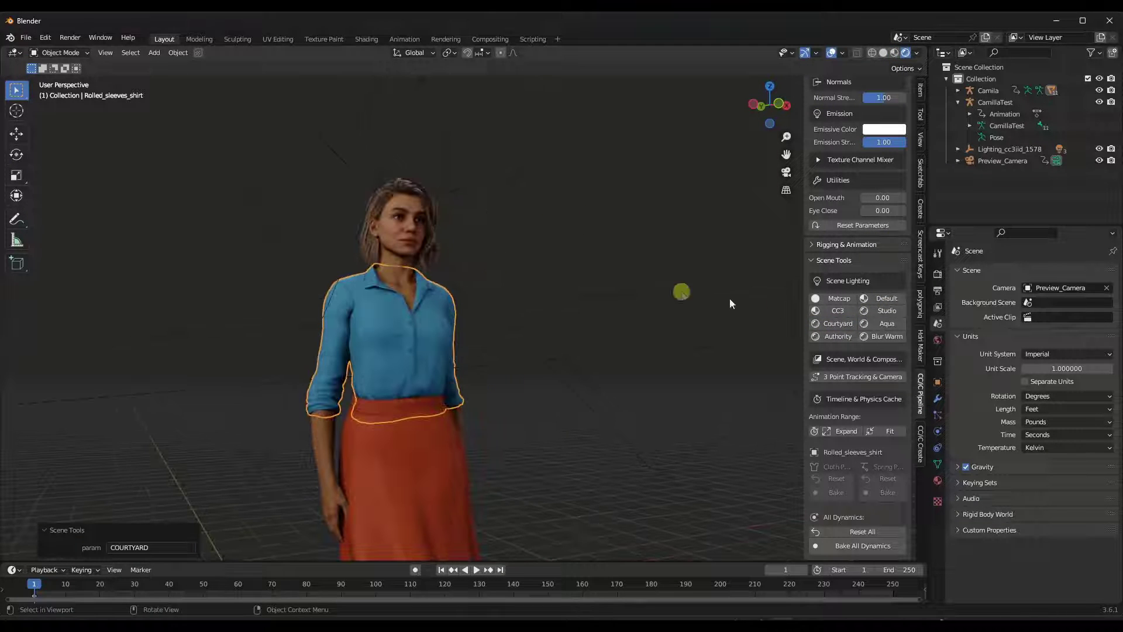
- Try the Default, Studio, CC3, Courtyard, Authority, Blur Warm, Aqua and Matcap scene lighting presets on the character
click(884, 299)
click(880, 312)
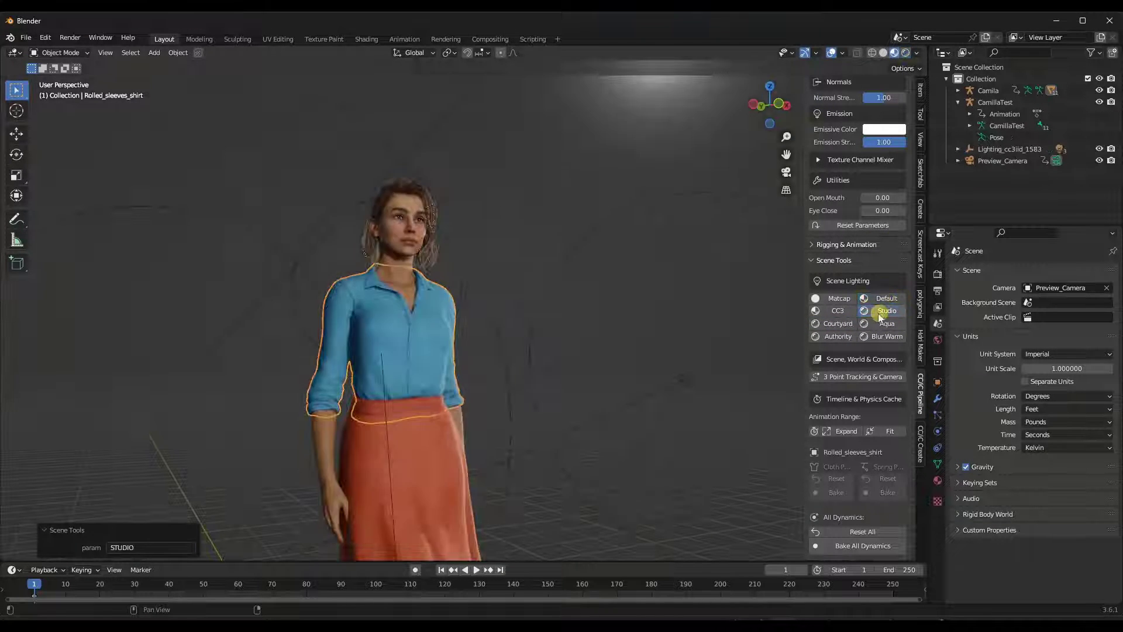
click(837, 313)
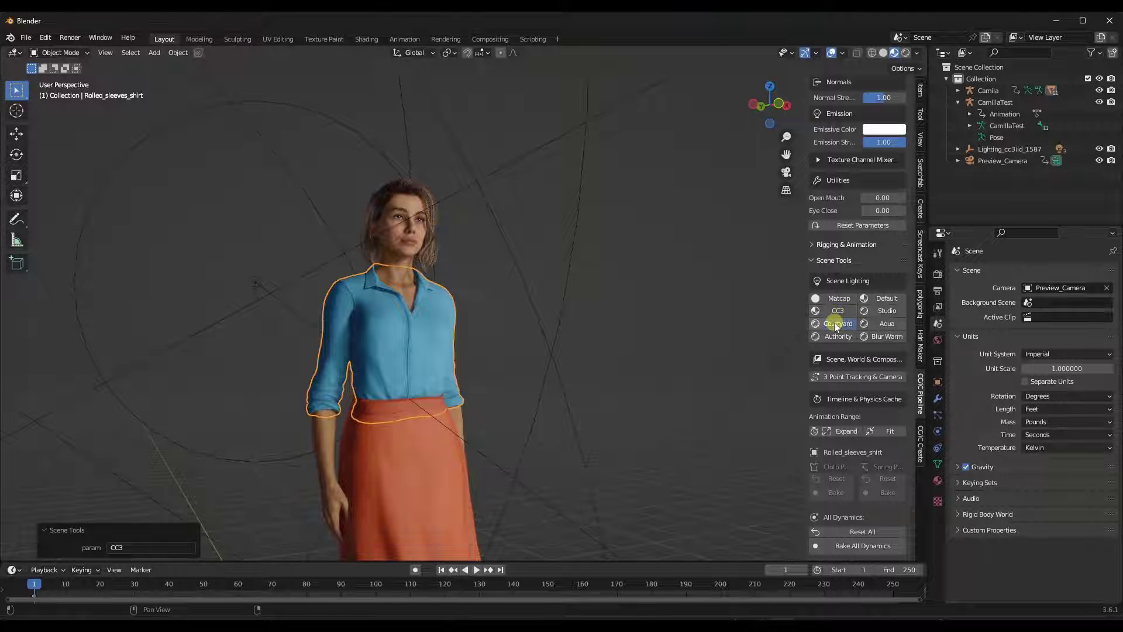
click(834, 322)
click(838, 337)
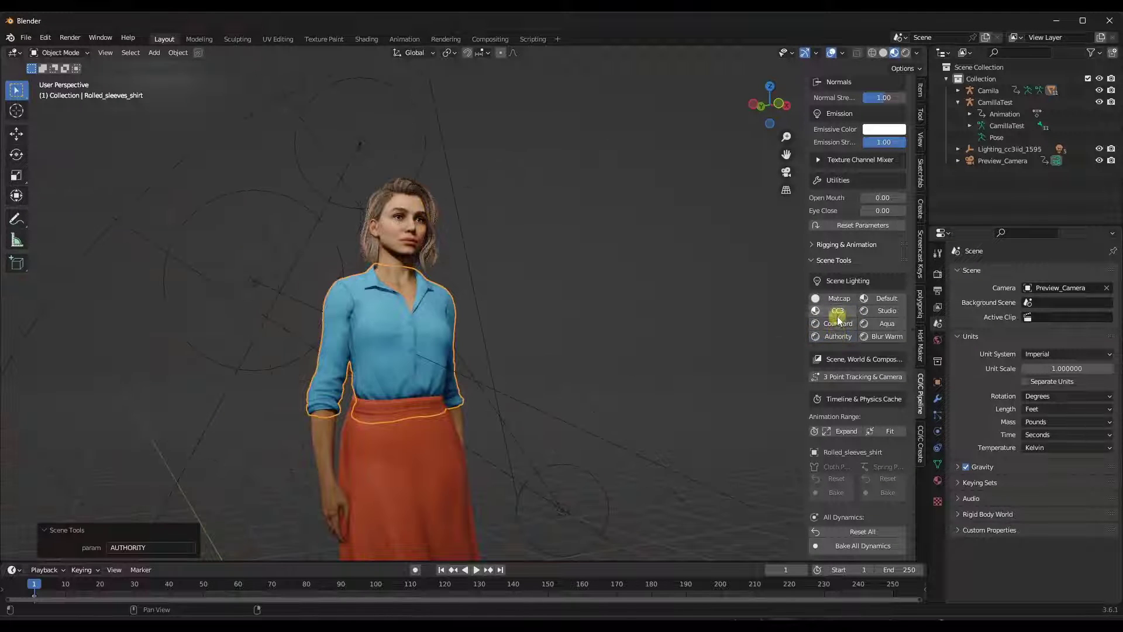
click(837, 310)
click(883, 326)
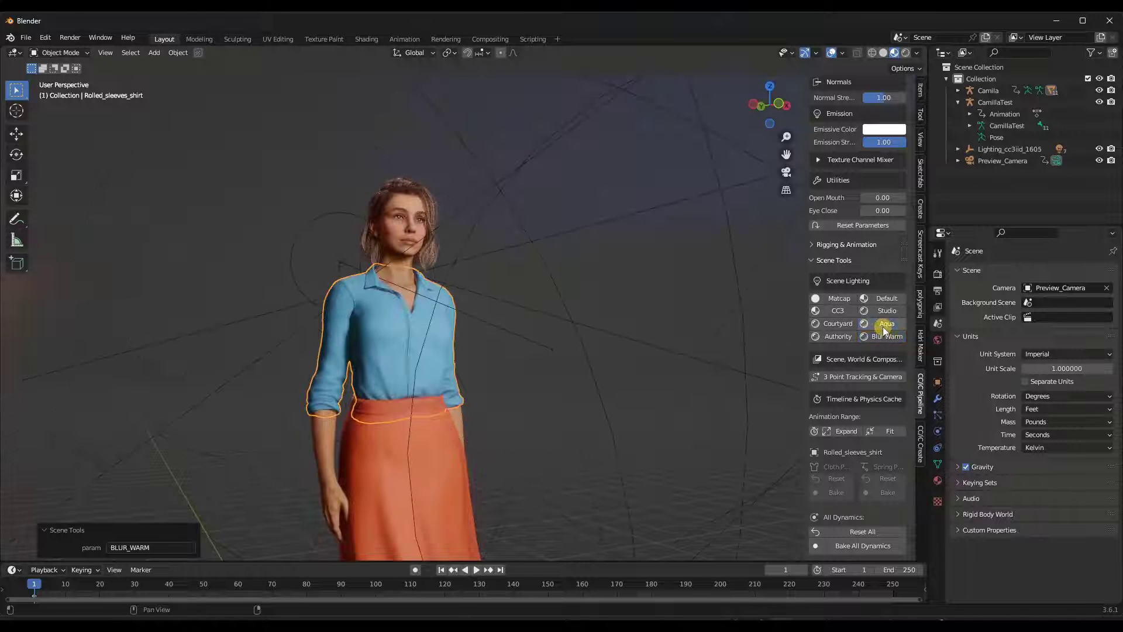
click(837, 336)
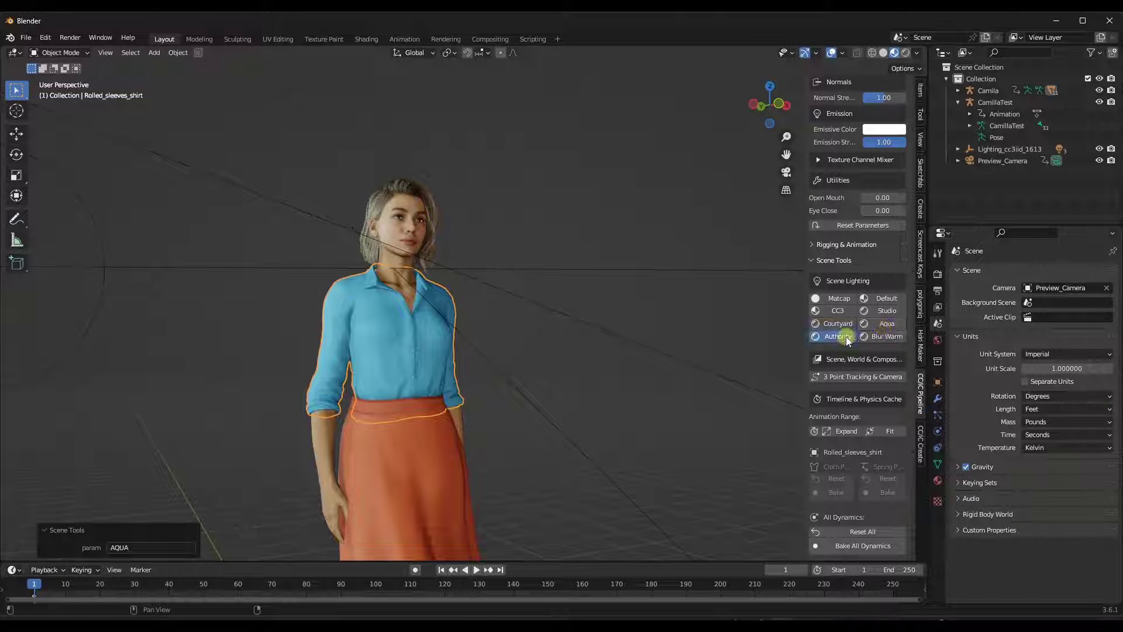
click(841, 325)
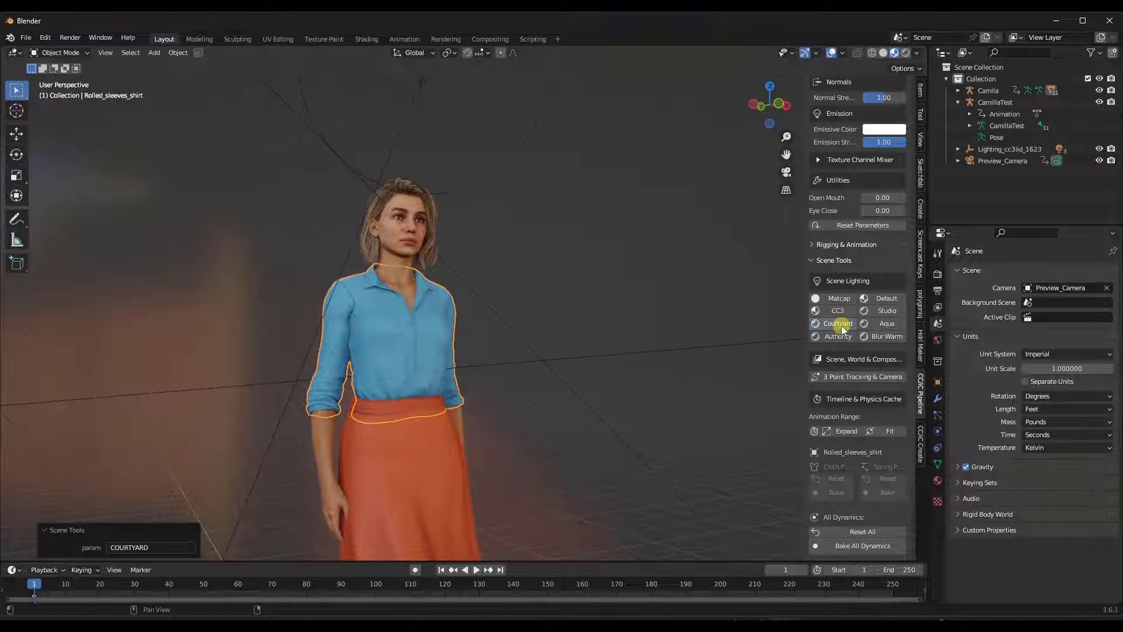
click(837, 312)
click(838, 300)
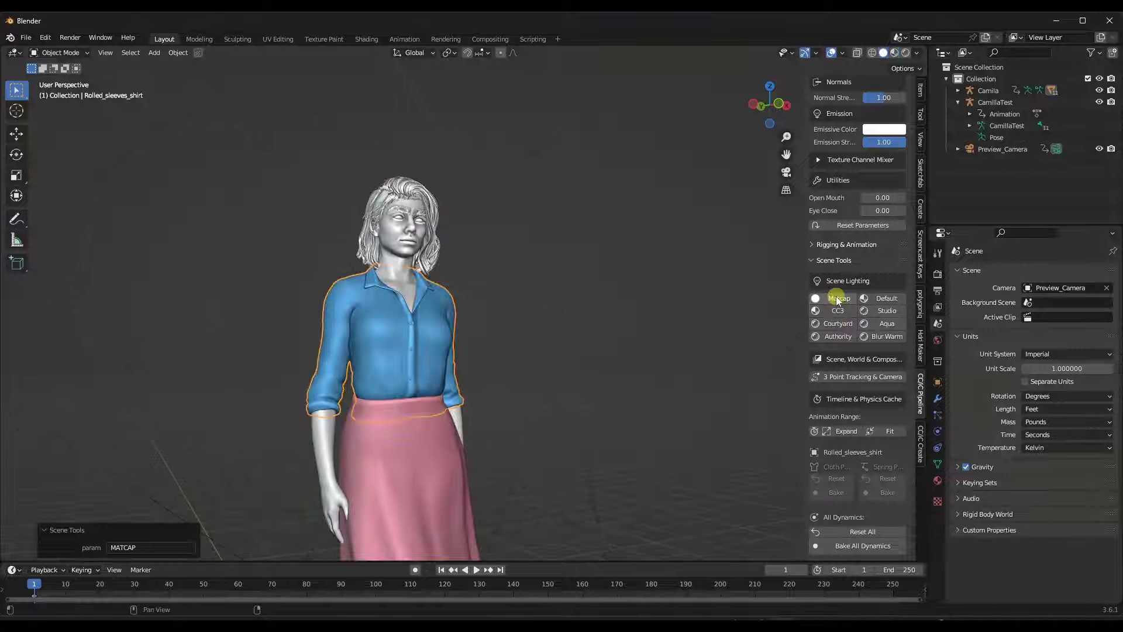
- Compare the Blur Warm, Aqua and Default lighting presets and settle on the Studio scene lighting
click(878, 336)
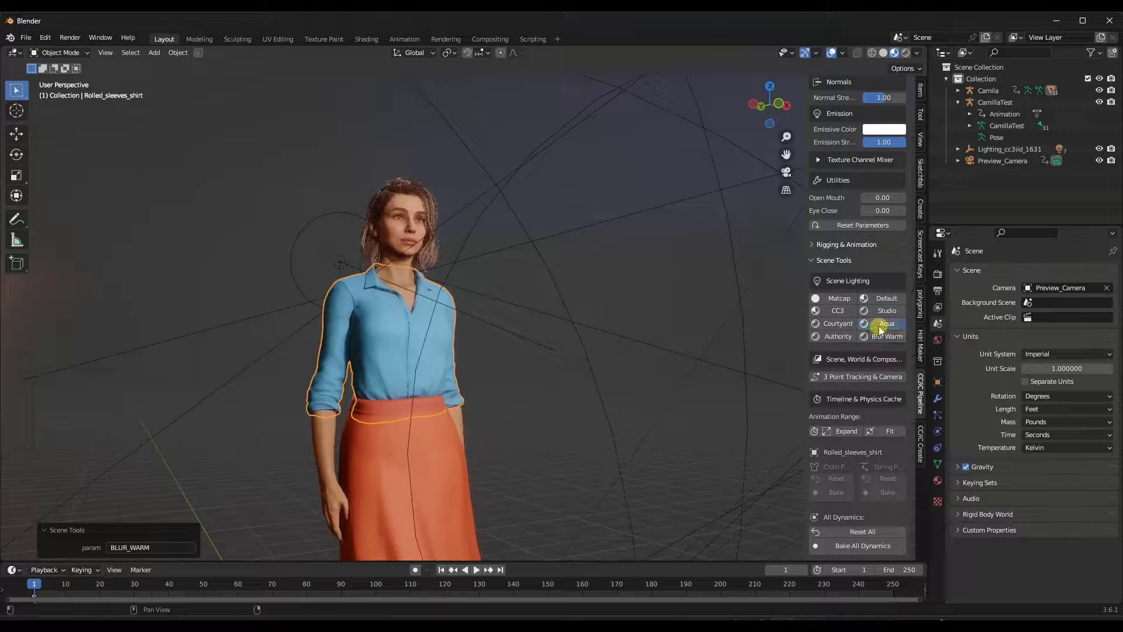
click(878, 325)
click(879, 299)
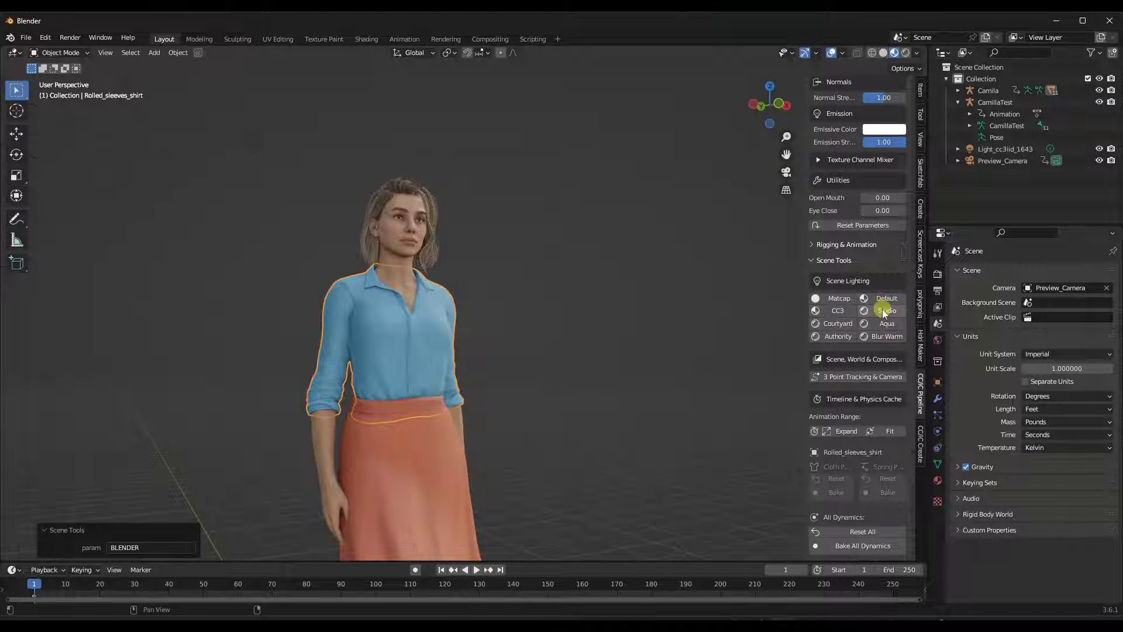
click(883, 310)
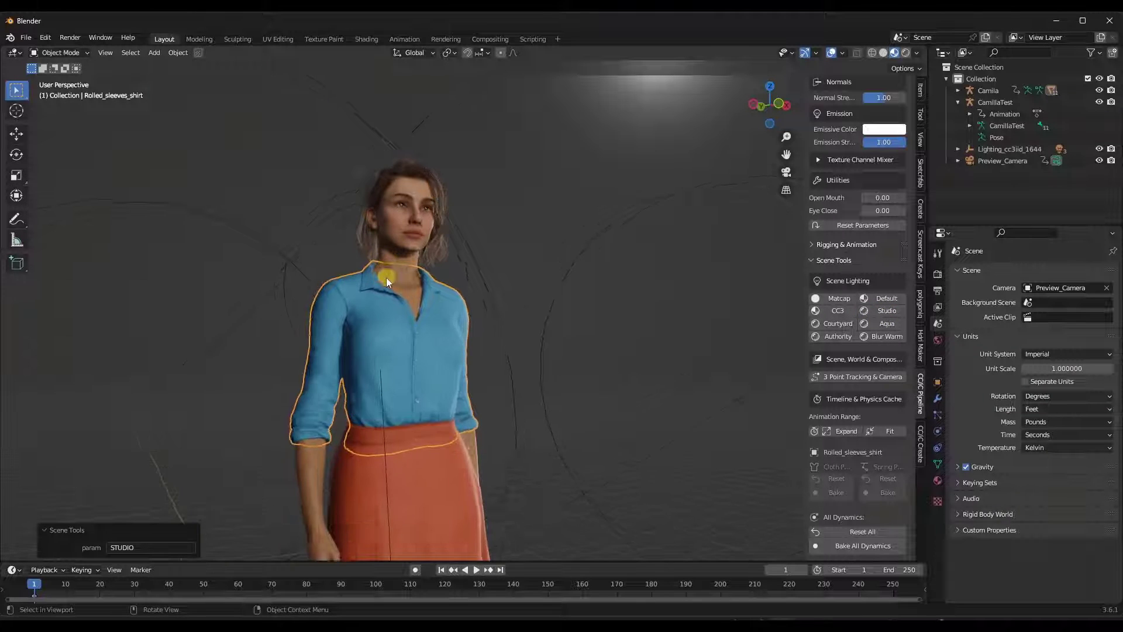
scroll(386, 277, up, 1)
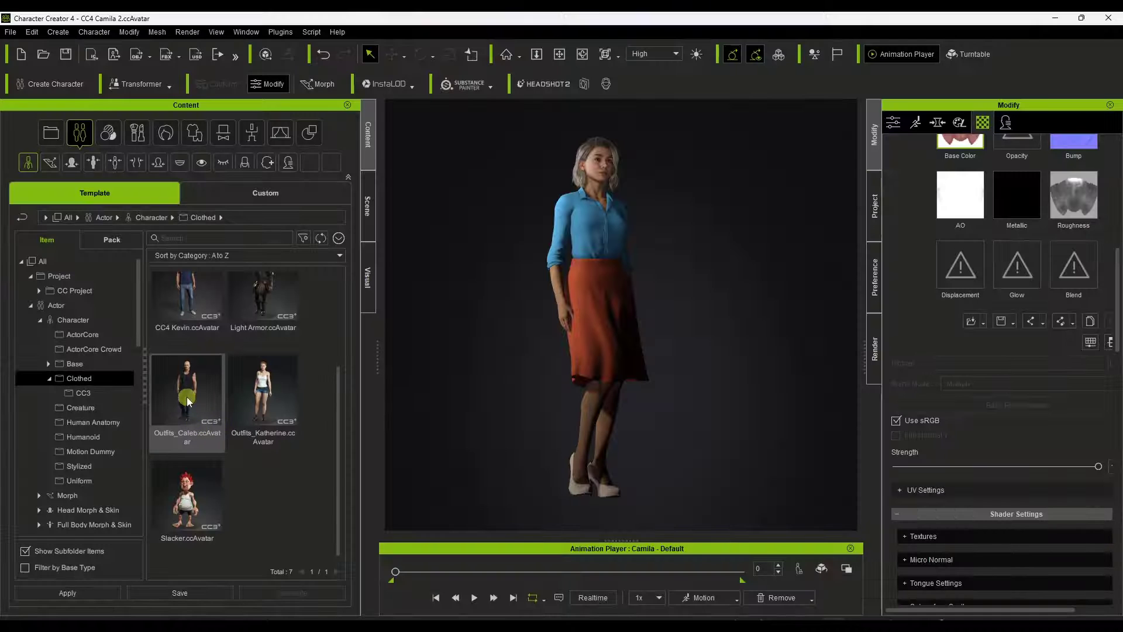
- Switch to Character Creator 4 and load the Outfits_Caleb avatar, discarding the current project without saving
drag(187, 398, 535, 371)
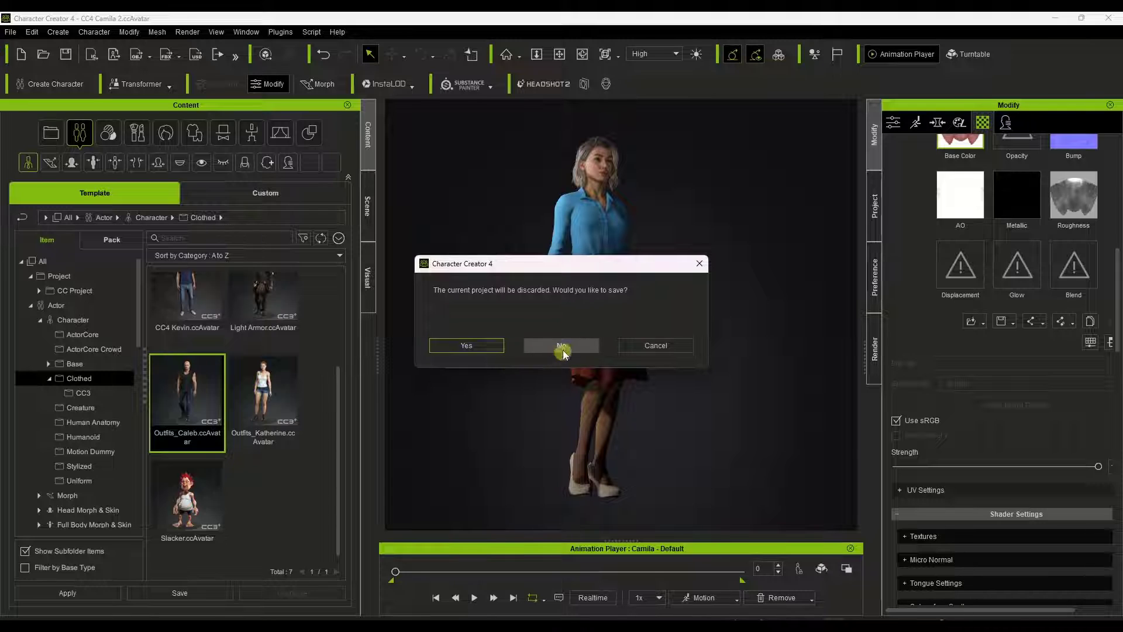
click(563, 346)
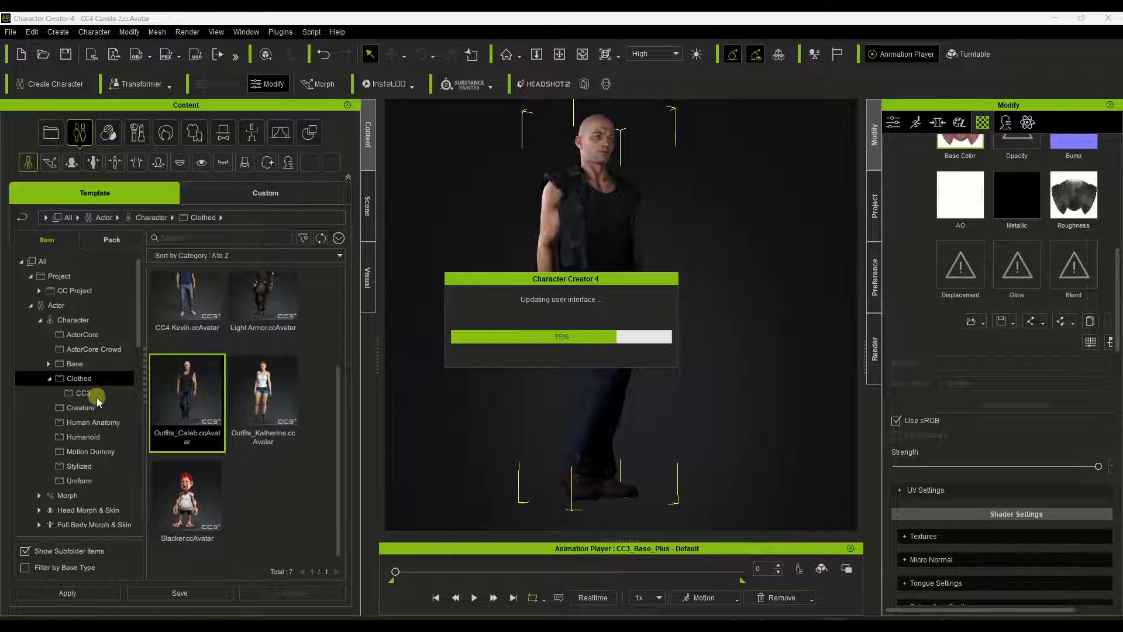
- Apply the Country Style hairstyle from the Hair library to the male character
scroll(76, 457, down, 5)
click(54, 451)
drag(263, 320, 579, 312)
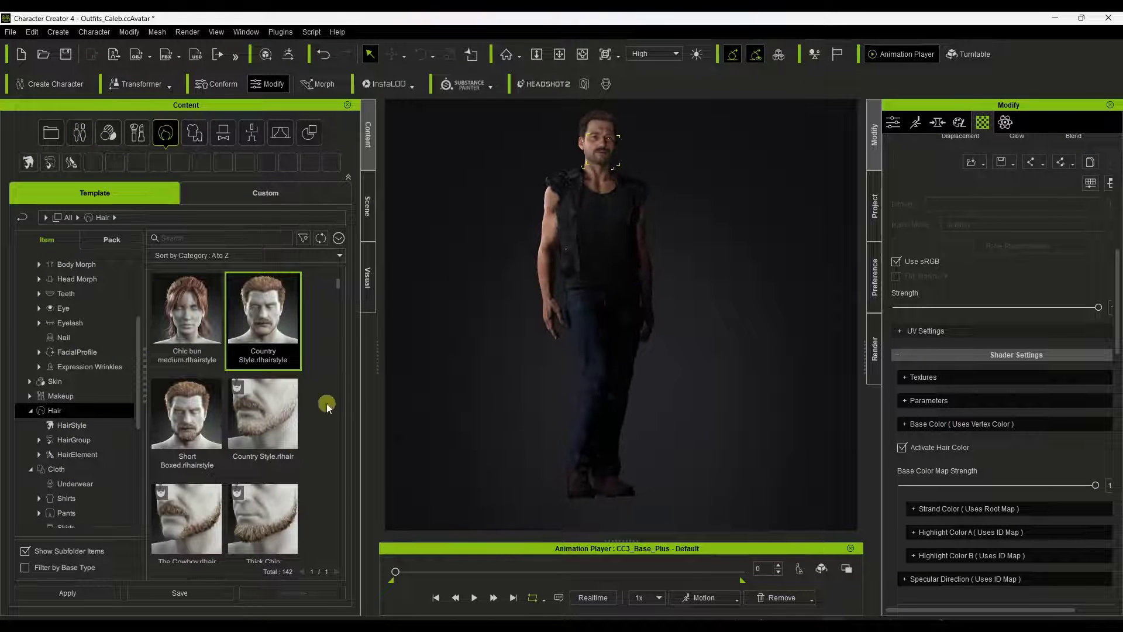
scroll(112, 422, down, 5)
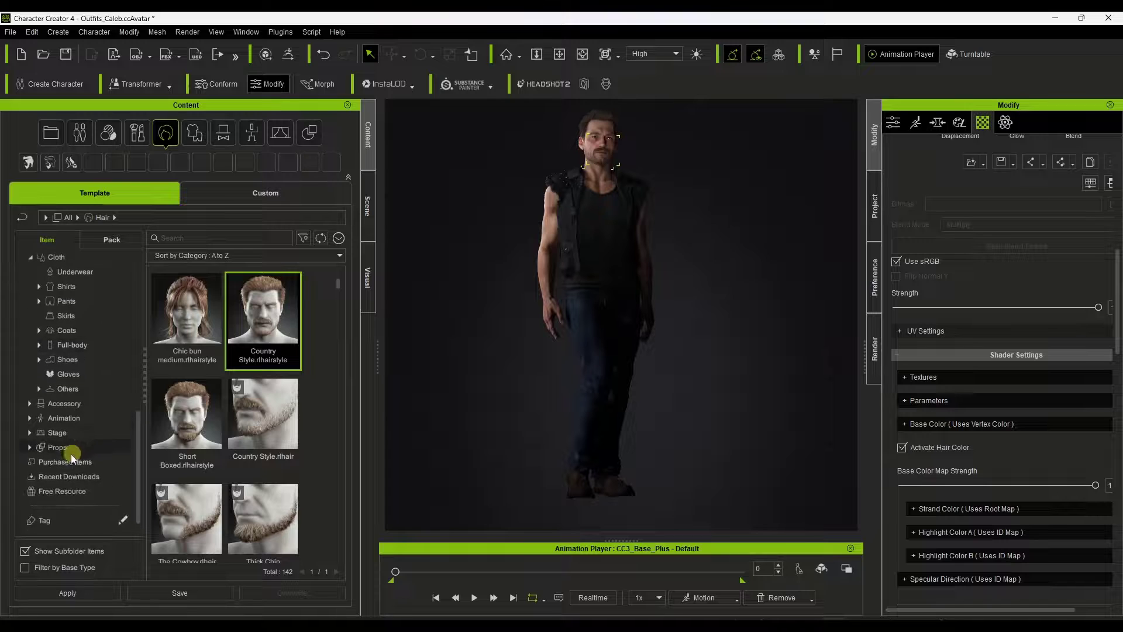
- Apply the Walk Relaxed_1Start motion from the Animation library to the male character
click(30, 417)
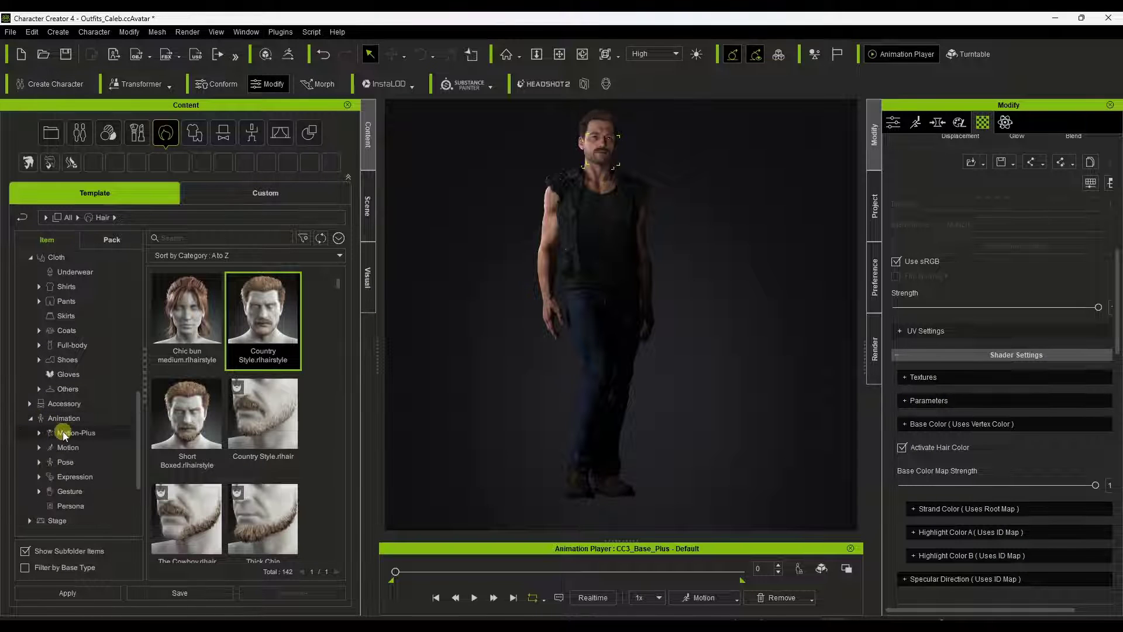
click(64, 433)
click(64, 451)
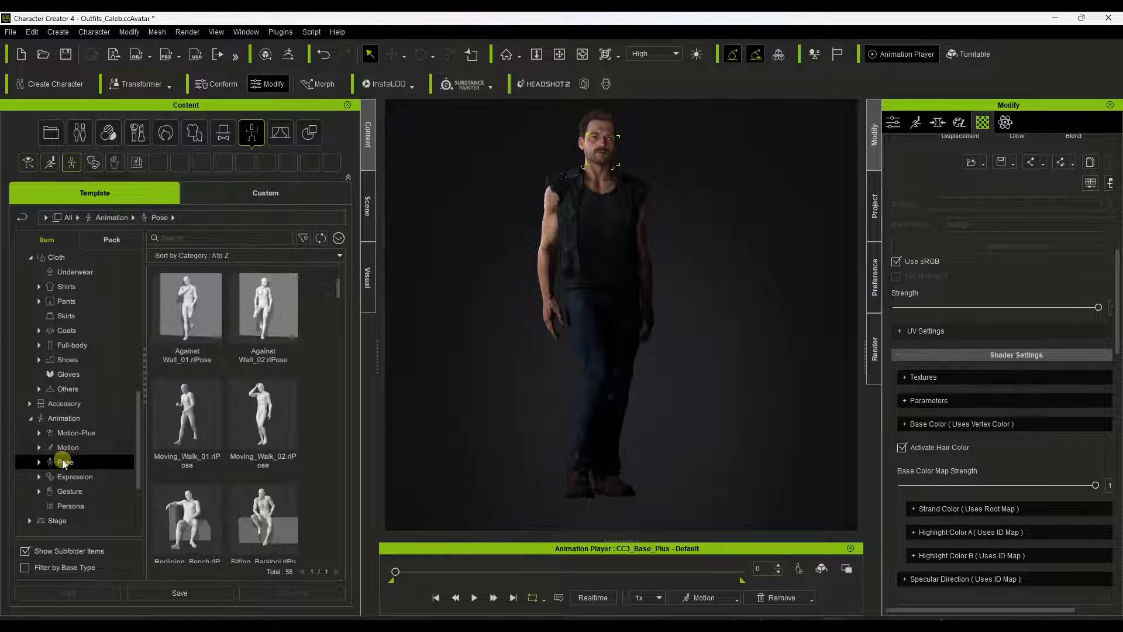
scroll(309, 351, down, 5)
drag(181, 362, 575, 268)
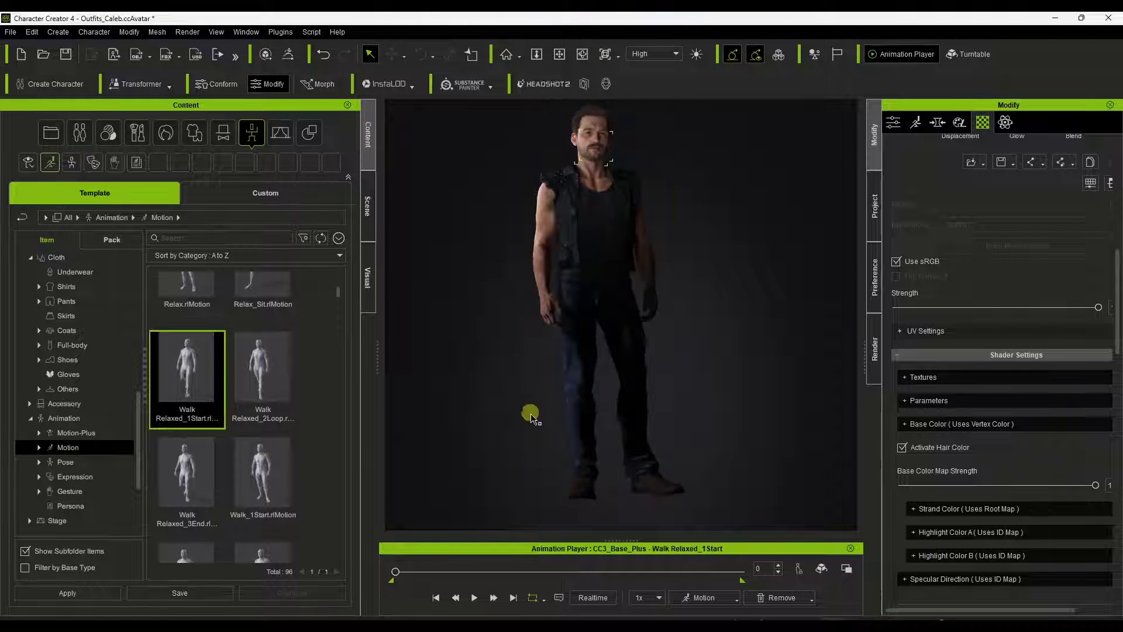
- Play back the walk motion on the male character and check it from another angle
click(475, 598)
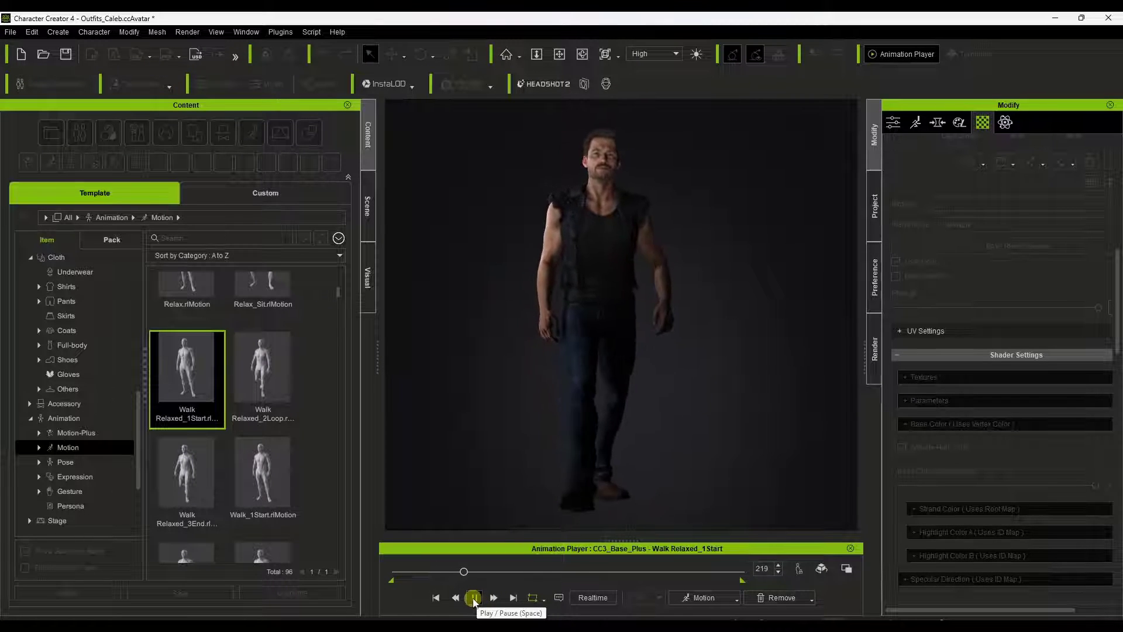
click(473, 598)
right_drag(543, 491, 658, 187)
click(474, 597)
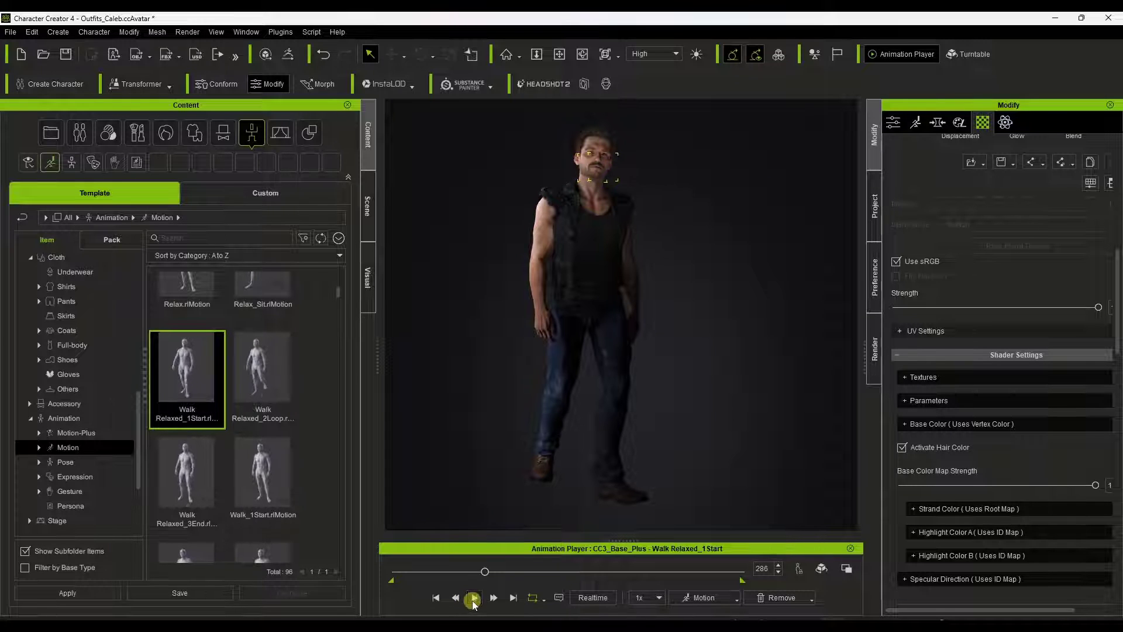
- Set up an FBX export of the clothed character that includes the entire current animation instead of the current pose
click(11, 31)
mouse_move(51, 147)
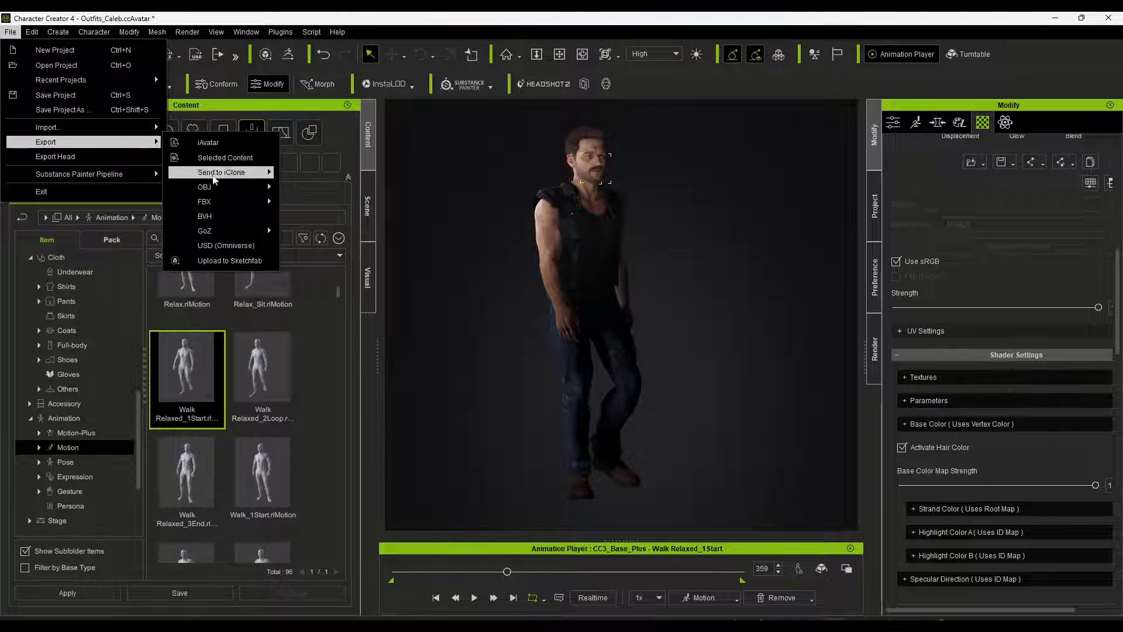
mouse_move(211, 201)
click(325, 198)
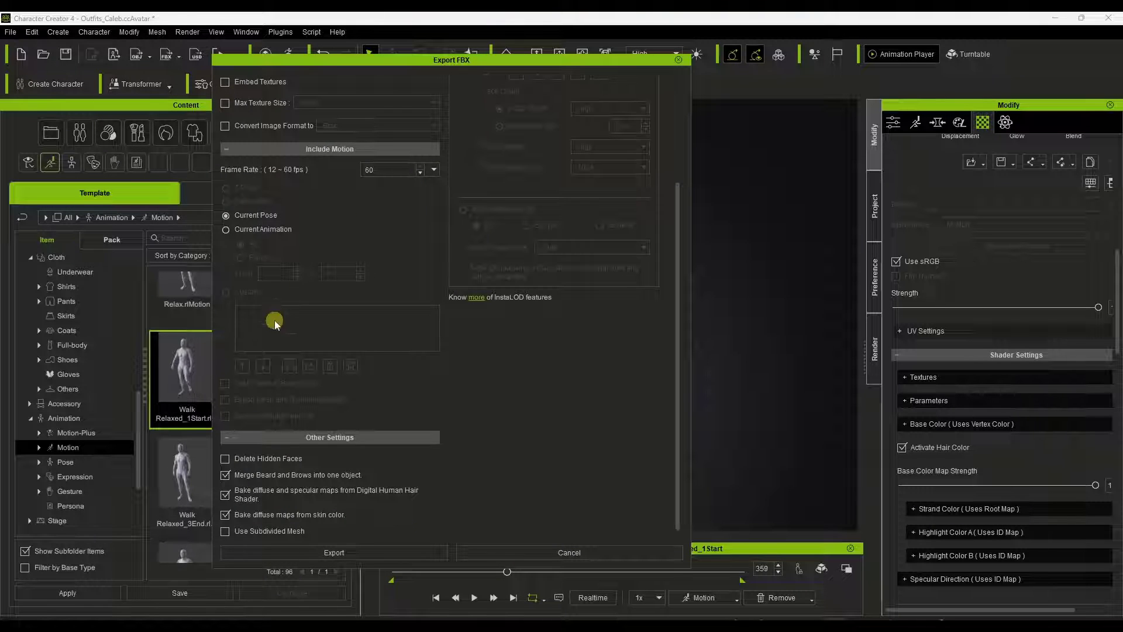
click(241, 231)
scroll(285, 288, up, 1)
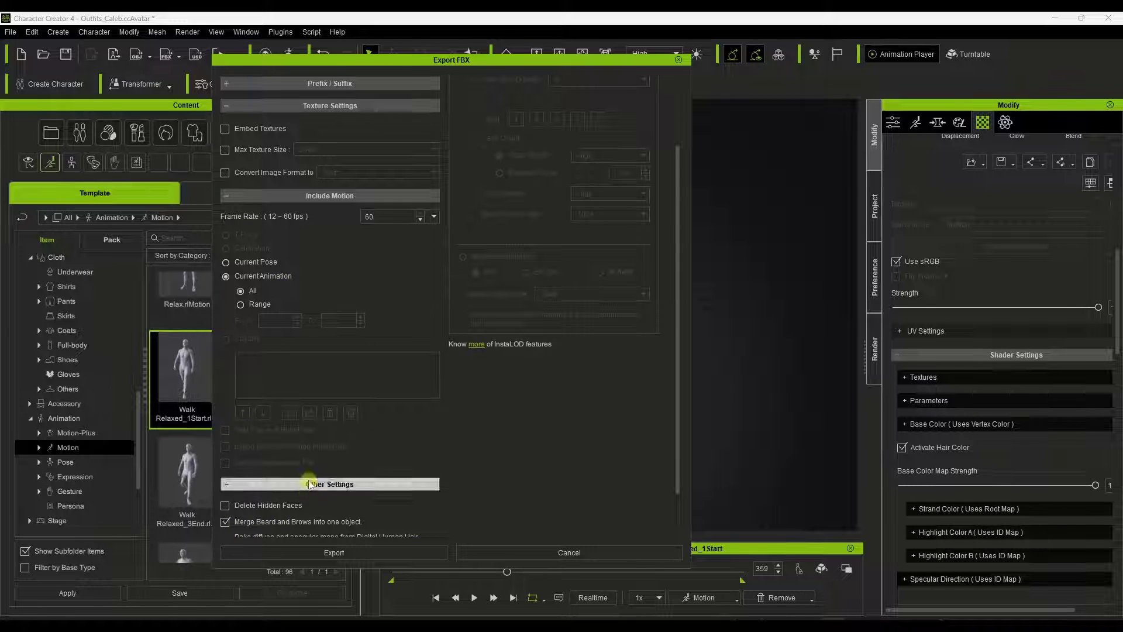
scroll(306, 484, up, 2)
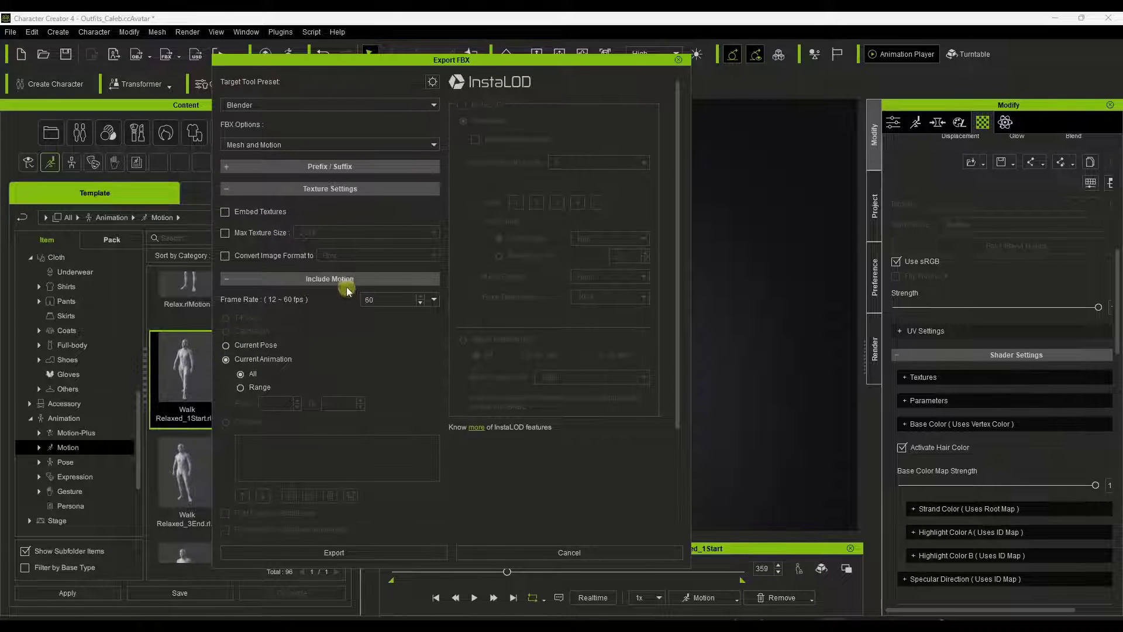
- Export the animated character to the Exporting From Character Creator folder as Steve.Fbx
scroll(388, 423, down, 1)
scroll(386, 424, down, 1)
click(345, 552)
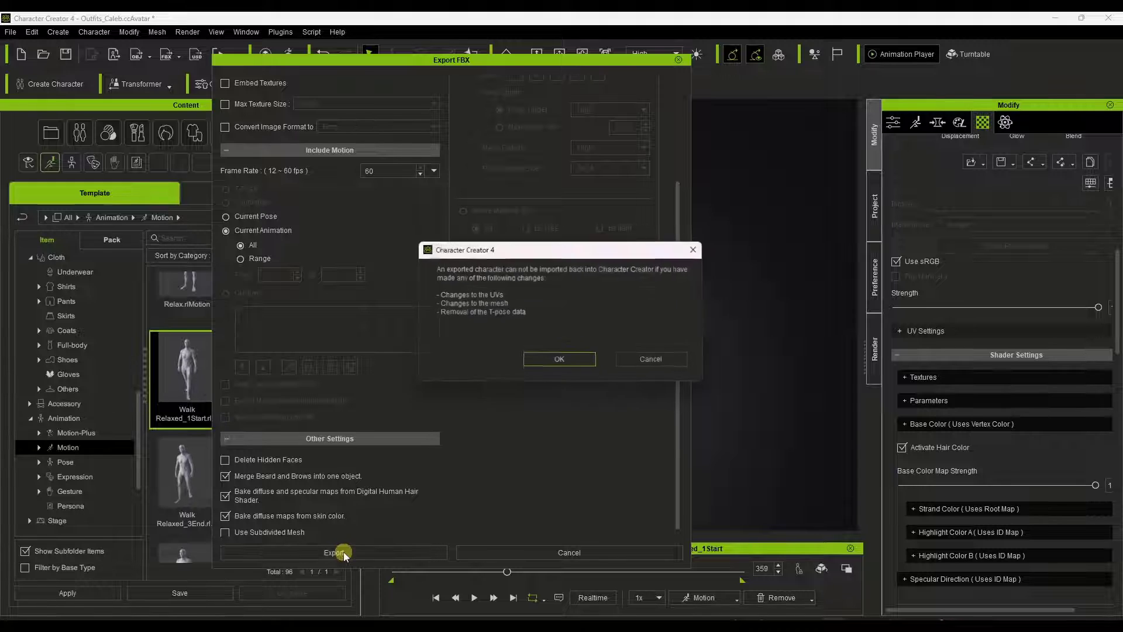
click(557, 362)
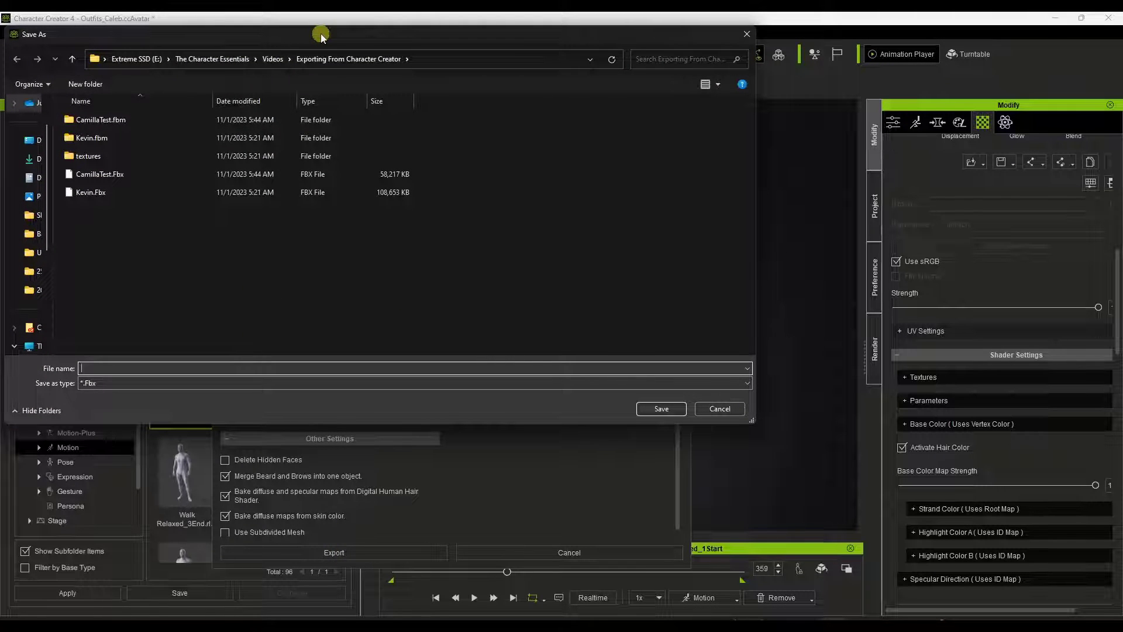
text(Ste)
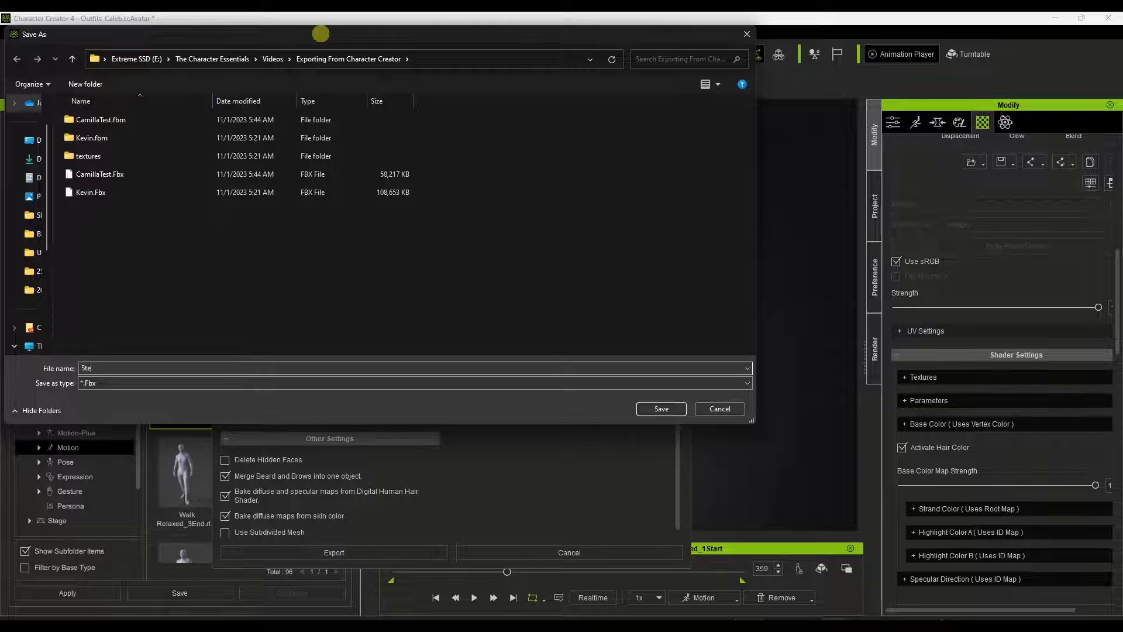
text(v)
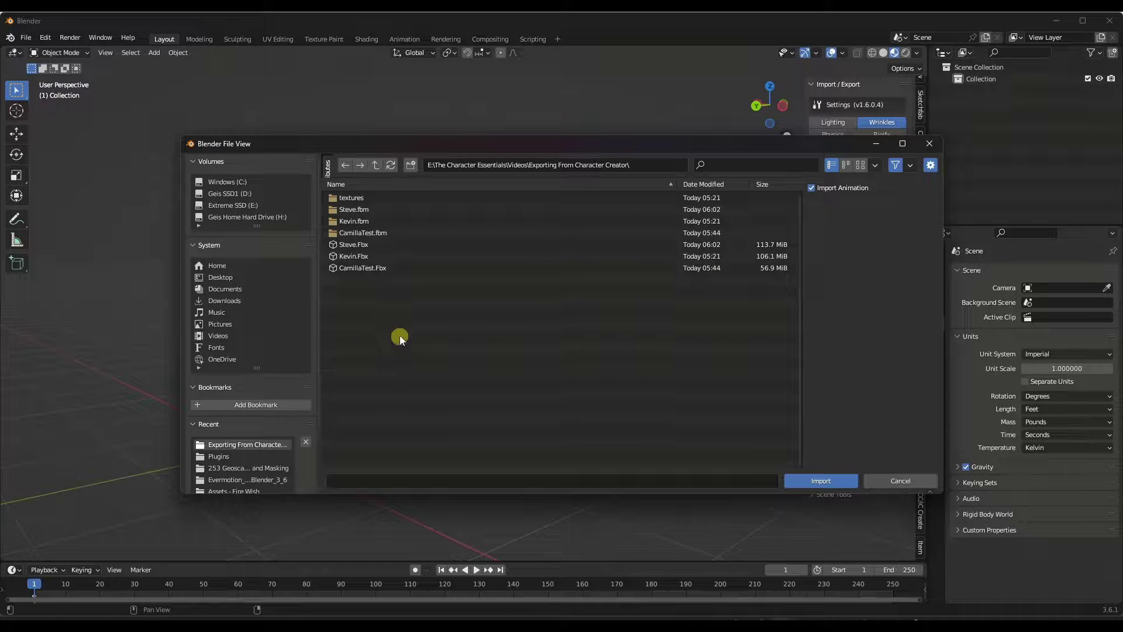
- Switch to Blender and enable the Characters: CC/IC Tools add-on in the preferences
key(Escape)
click(46, 38)
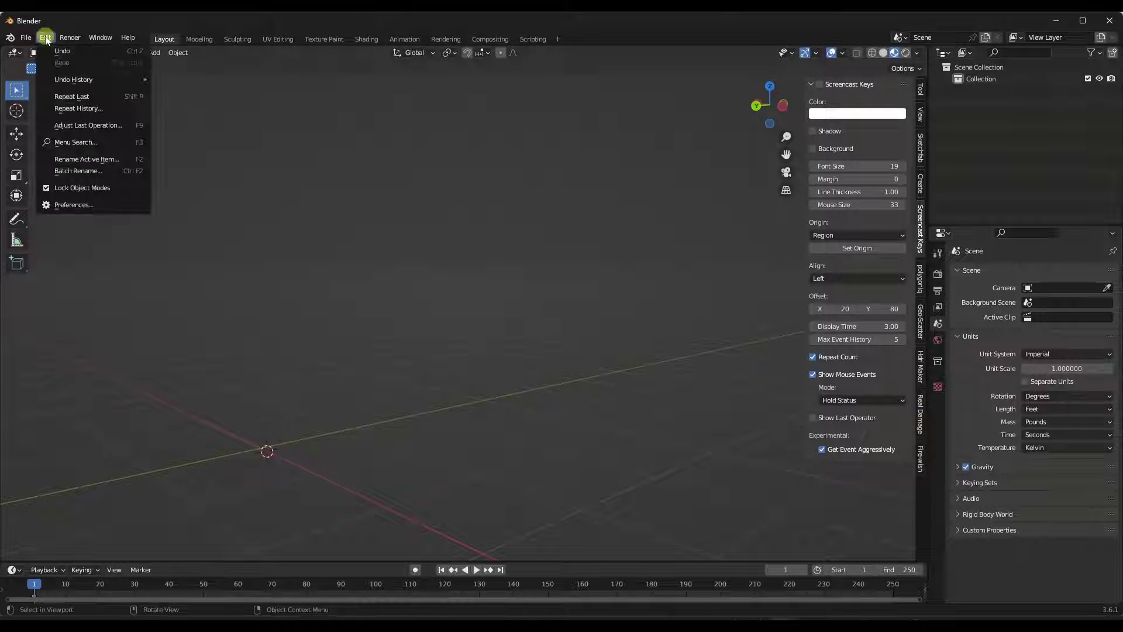
click(85, 205)
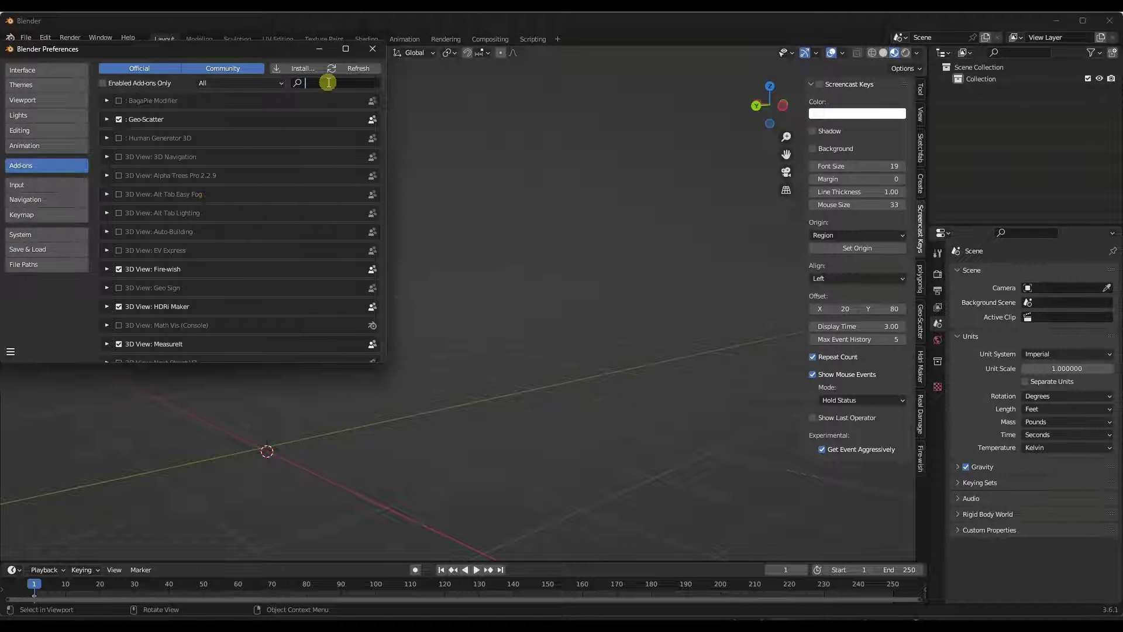
text(cc)
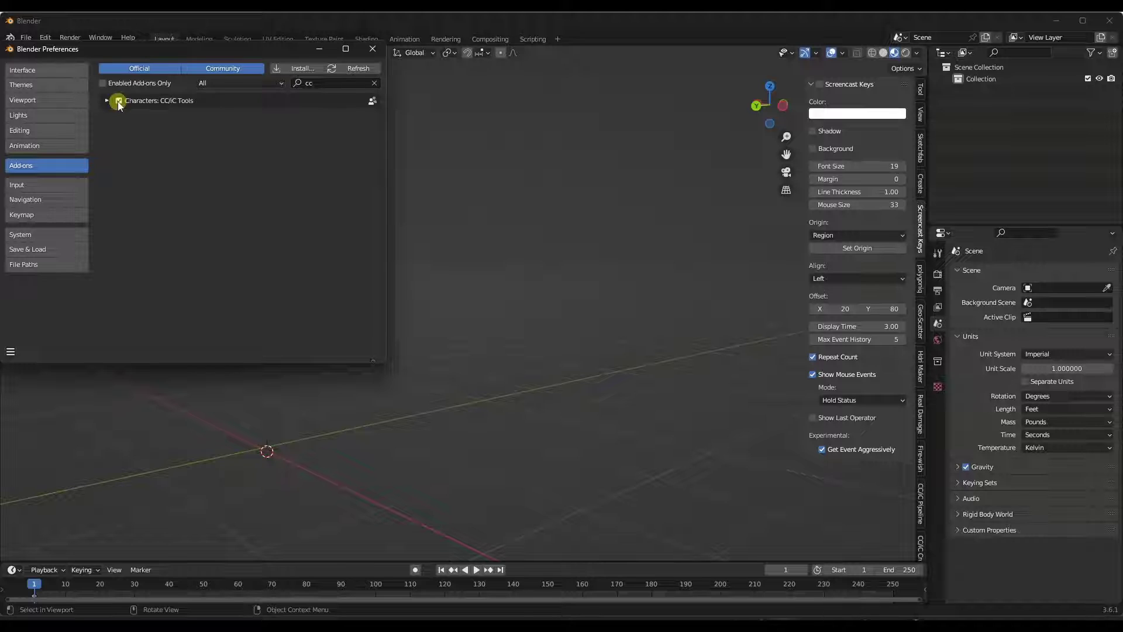
click(373, 48)
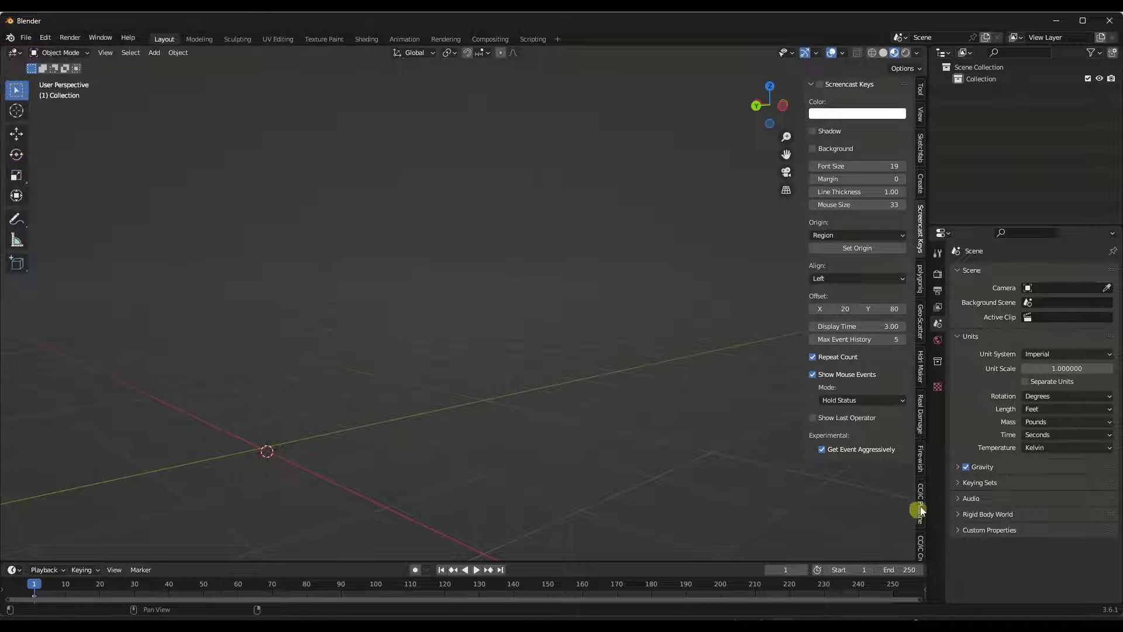
- Import Steve.Fbx with its animation through the CC/IC character importer
click(922, 463)
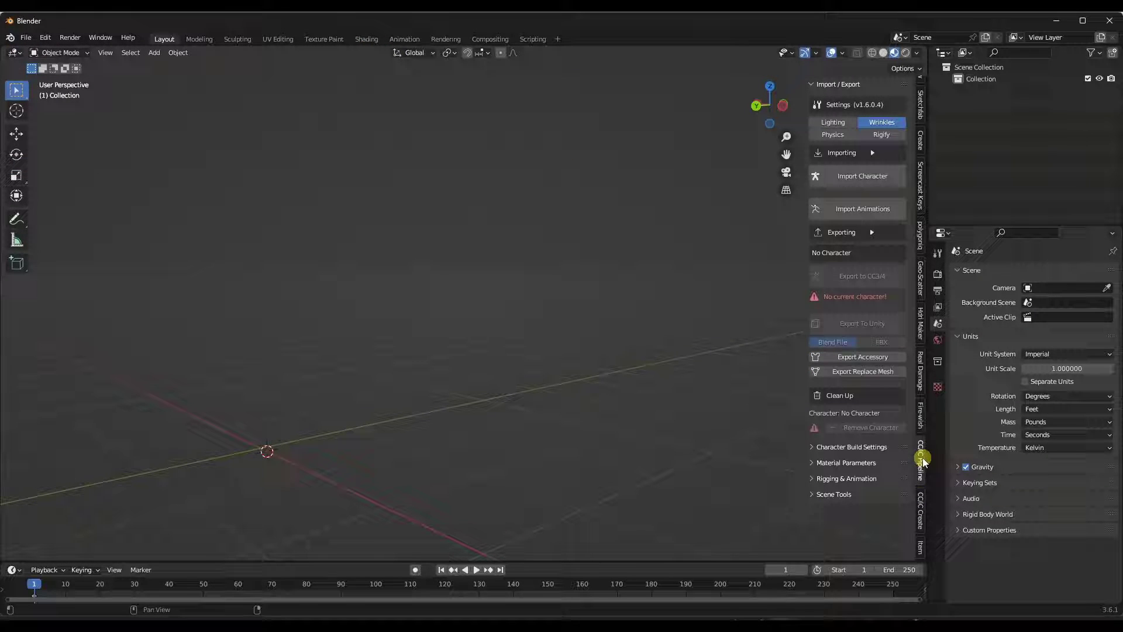
click(854, 177)
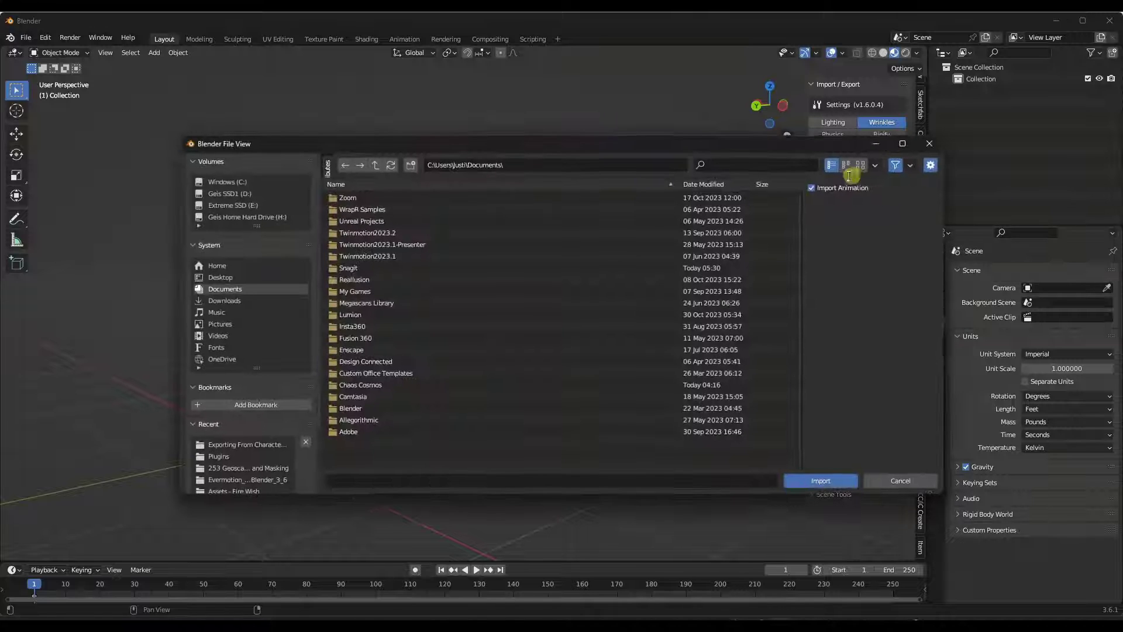
click(257, 221)
double_click(357, 245)
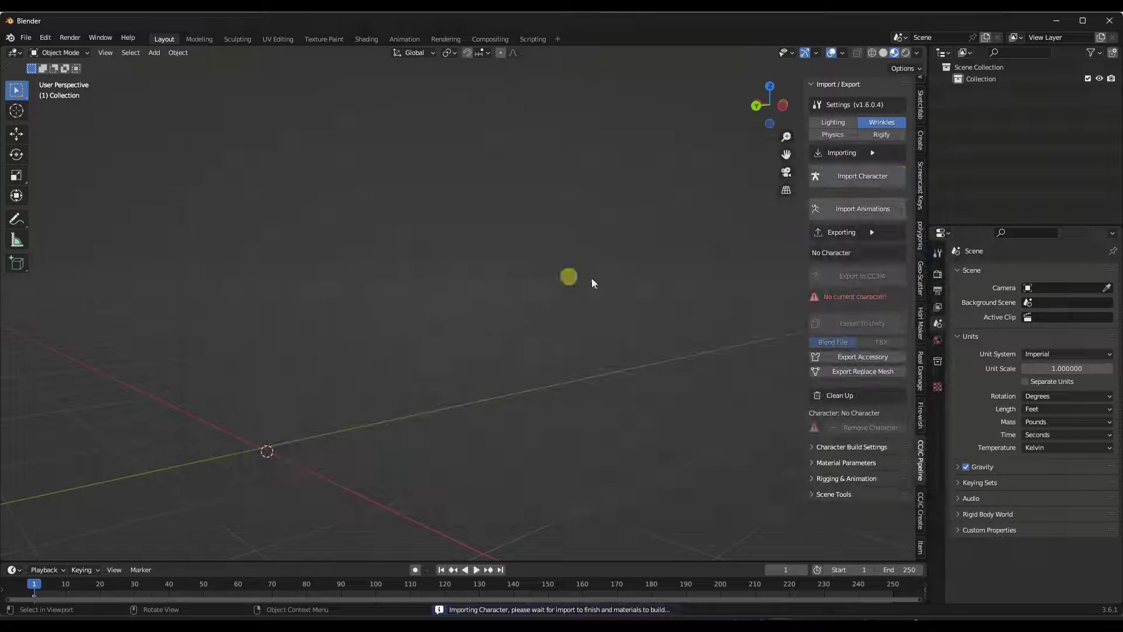
- Hide the bones in the viewport overlays and delete the four Dummy spheres around the character's head
click(842, 53)
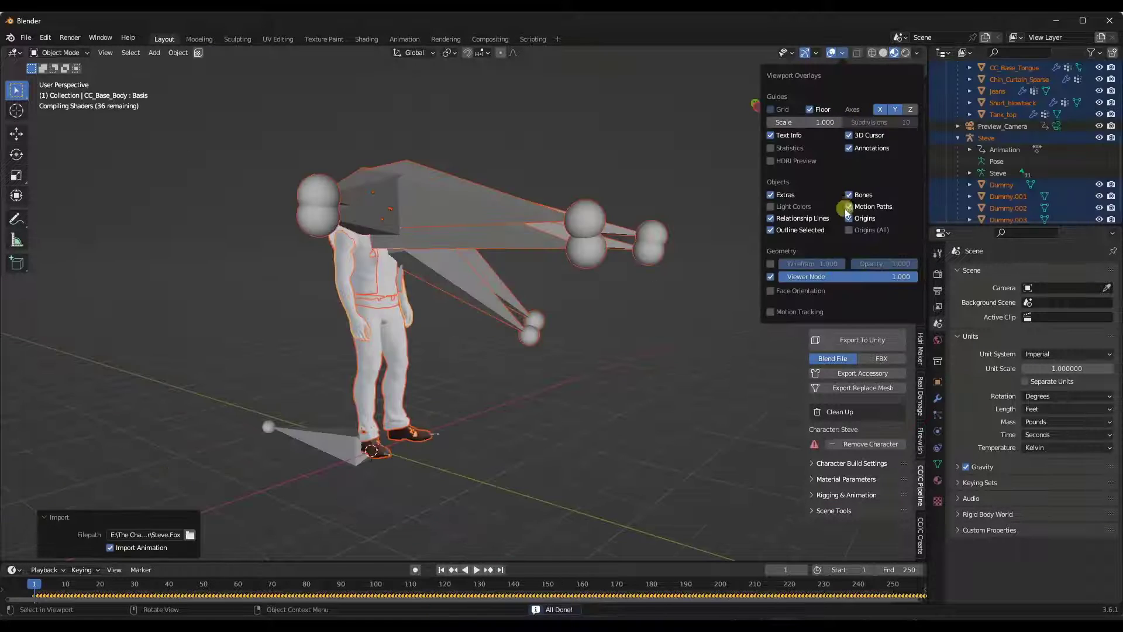
click(849, 195)
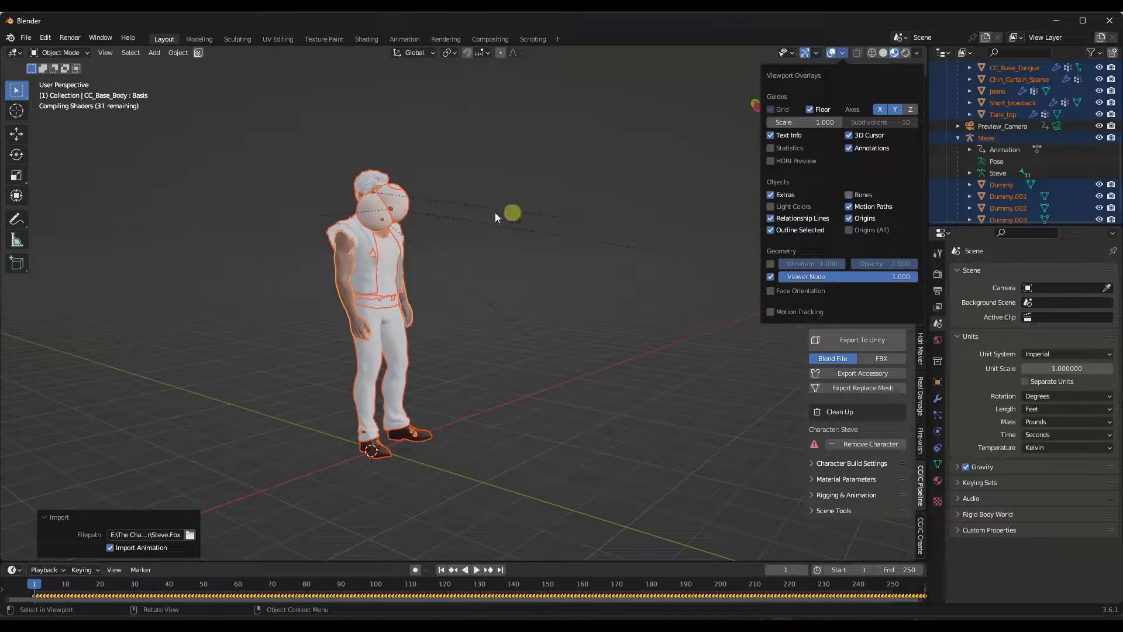
click(389, 202)
key(Delete)
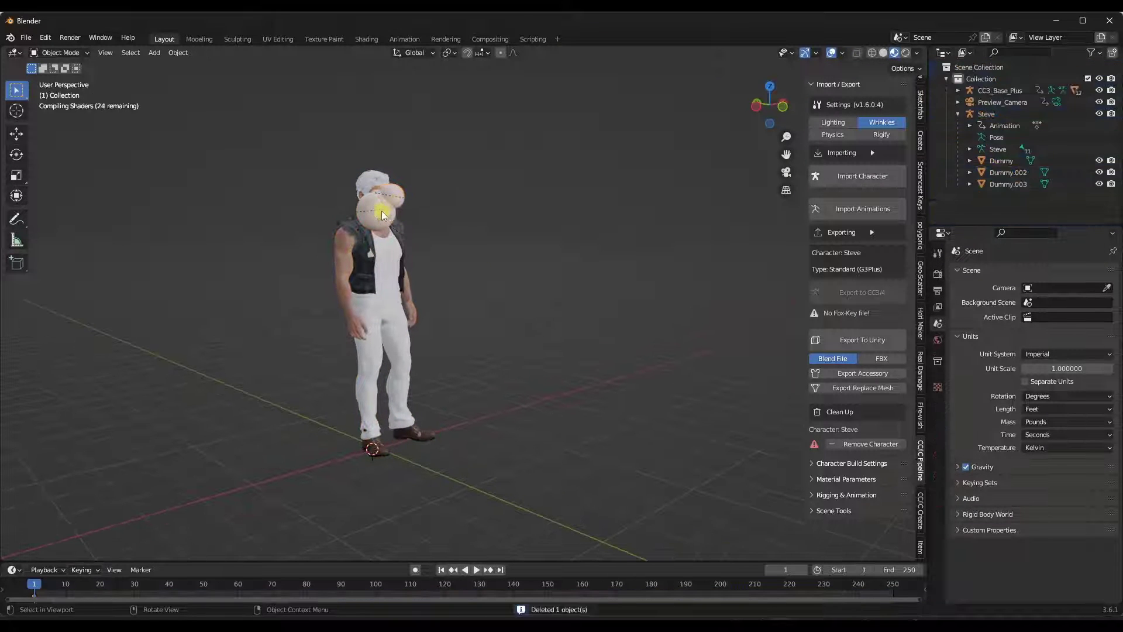
click(373, 205)
key(Delete)
click(396, 202)
key(Delete)
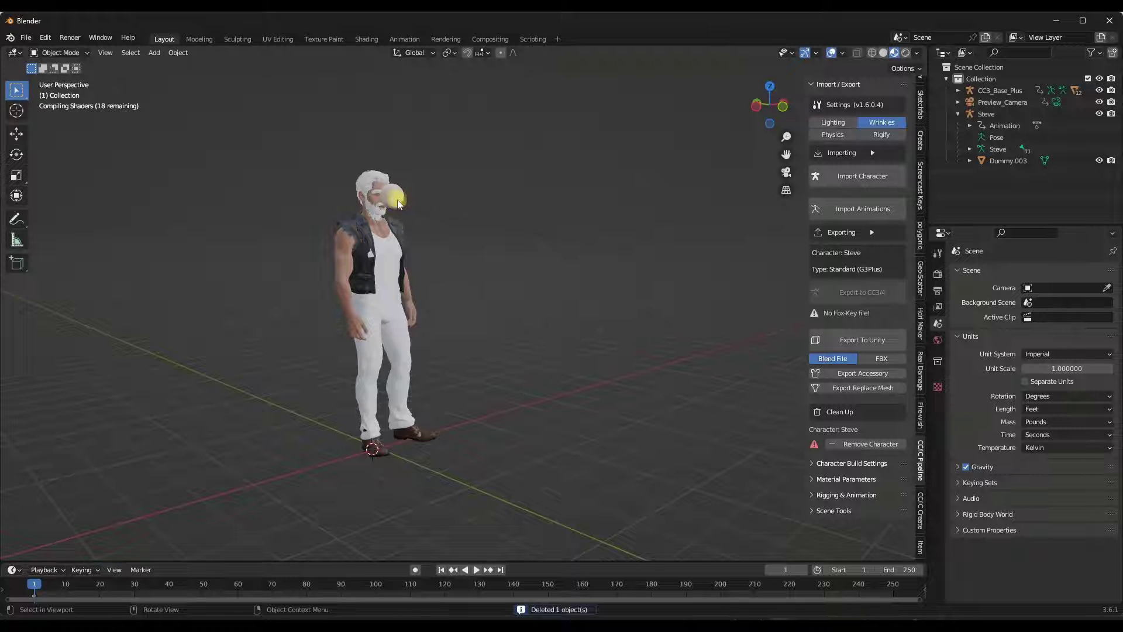
click(399, 202)
key(Delete)
middle_drag(443, 228, 458, 272)
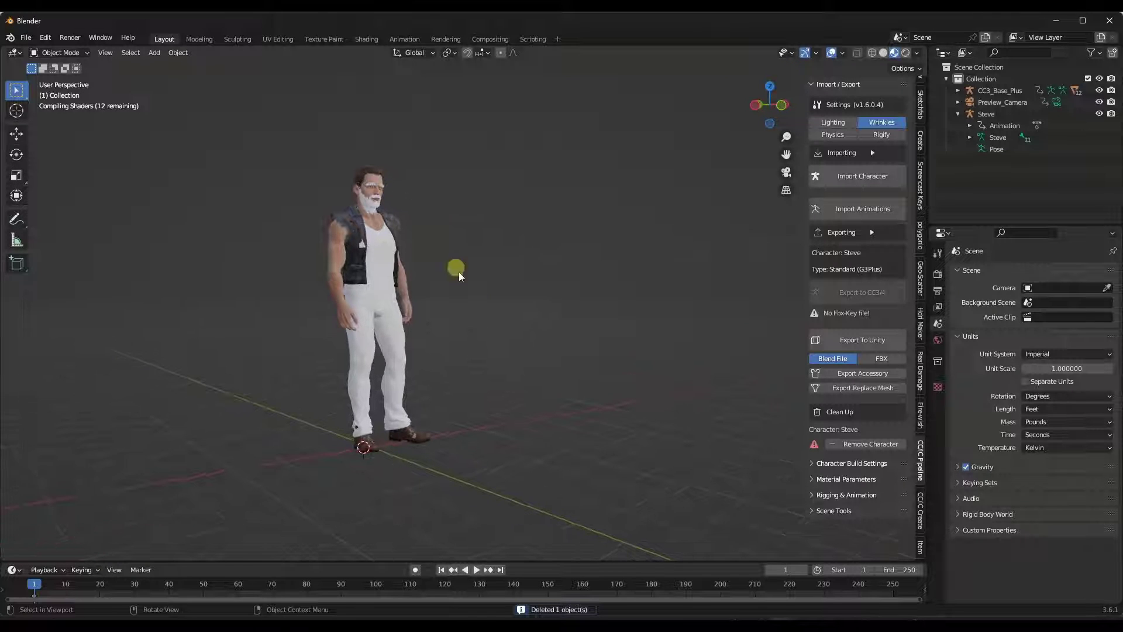
- Play the imported walk animation and view the moving character from different angles
middle_drag(531, 272, 456, 550)
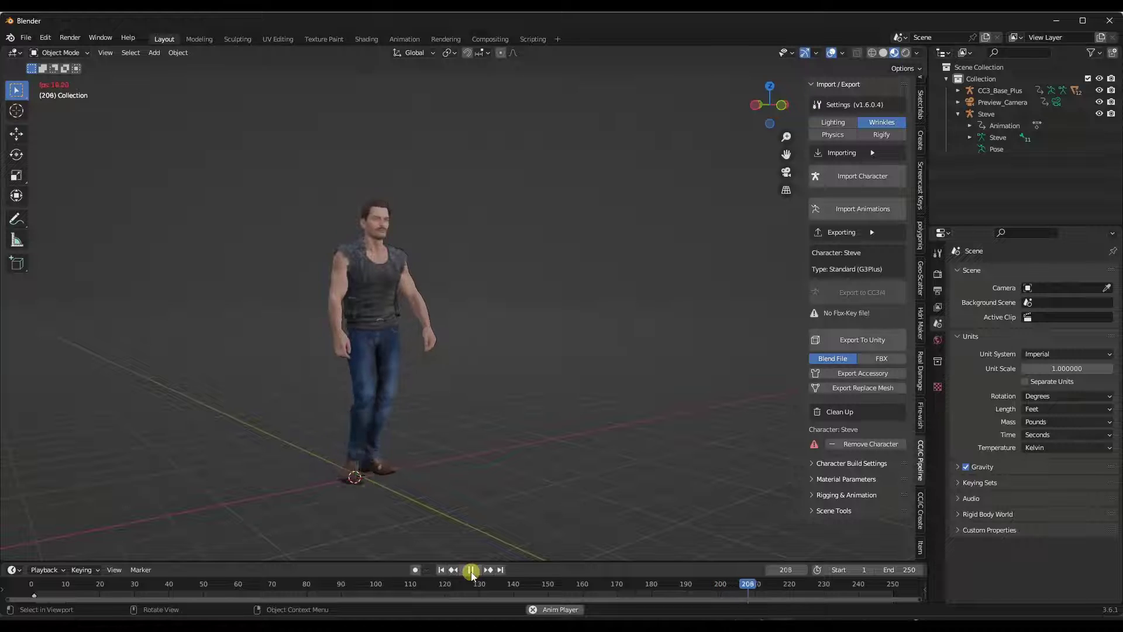
middle_drag(379, 286, 408, 311)
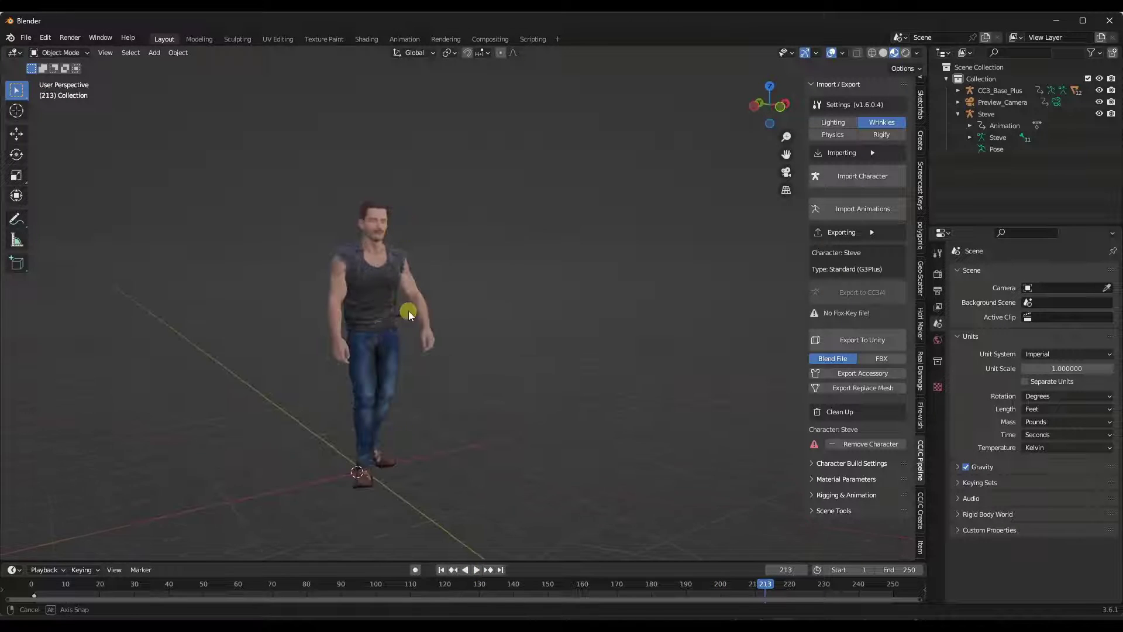
click(476, 570)
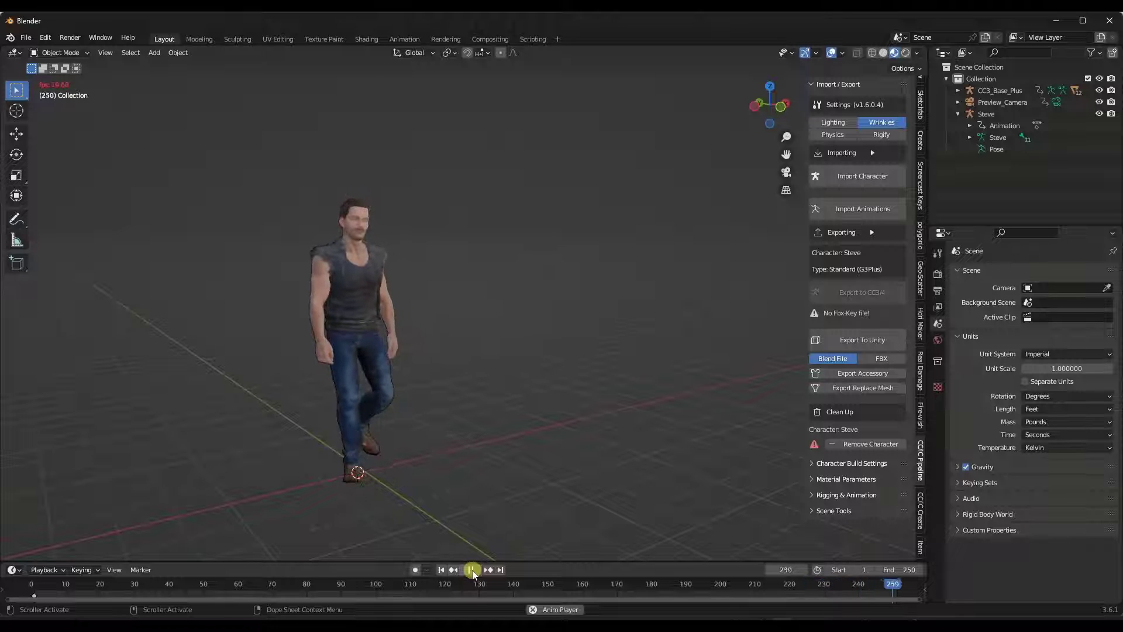